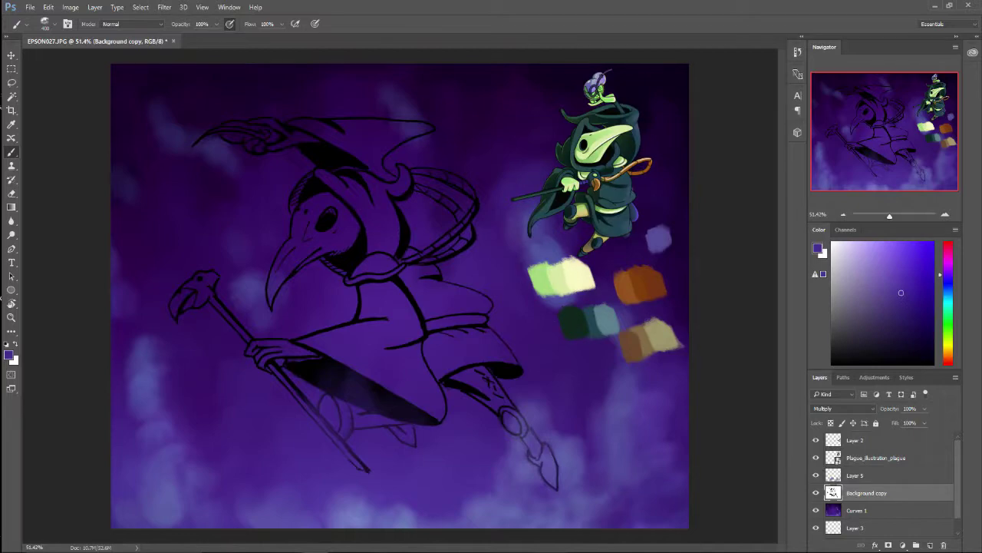
pyautogui.scroll(4, 569, 249)
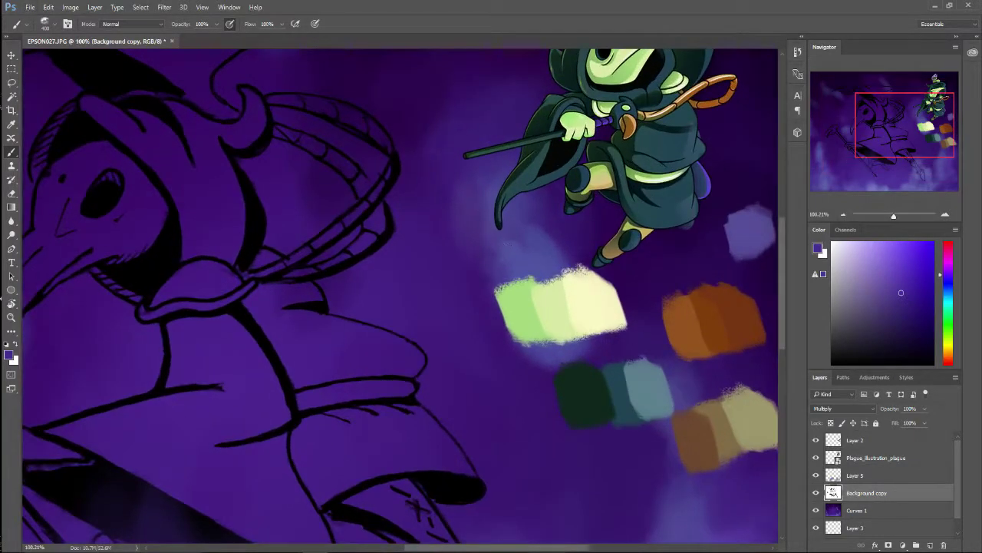
pyautogui.scroll(-3, 535, 306)
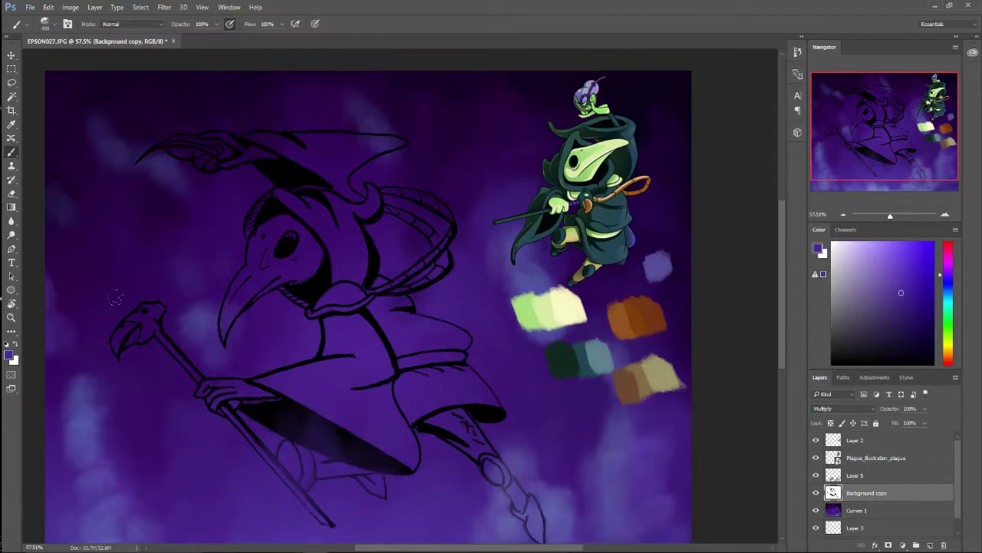
pyautogui.scroll(-2, 445, 253)
pyautogui.scroll(2, 420, 276)
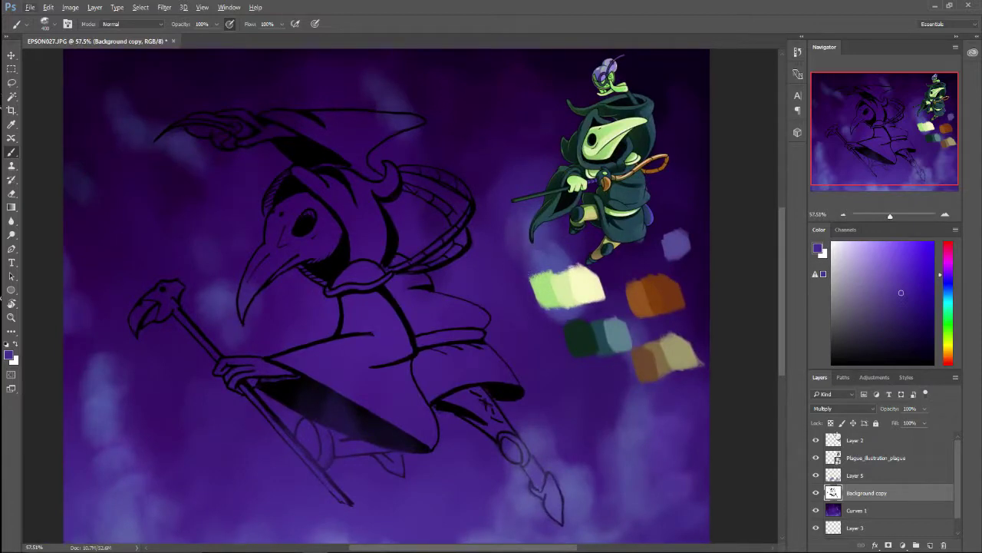
# Step: Create a new layer above the palette swatches on Layer 2 and set its blend mode to Overlay
pyautogui.click(880, 442)
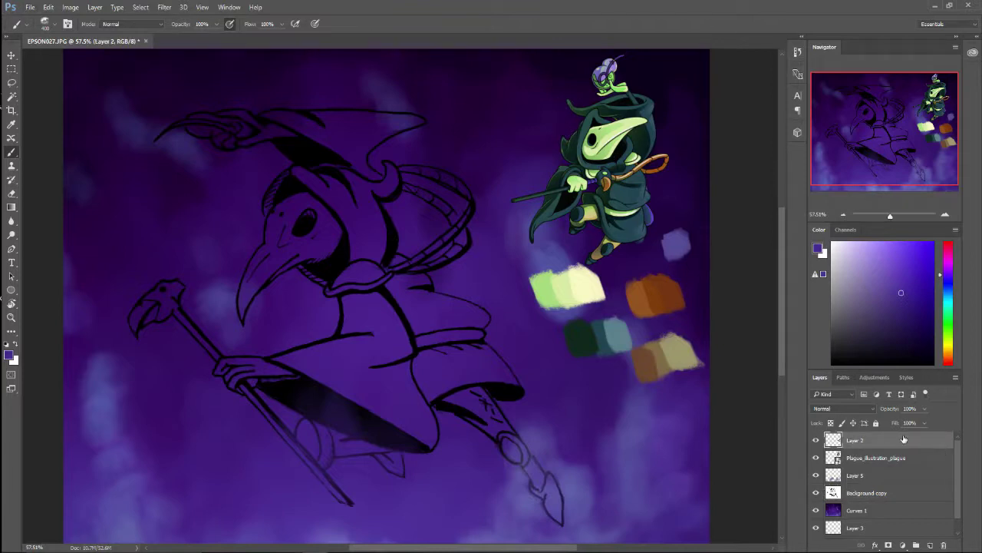
pyautogui.click(816, 441)
pyautogui.click(816, 440)
pyautogui.click(931, 544)
pyautogui.click(848, 408)
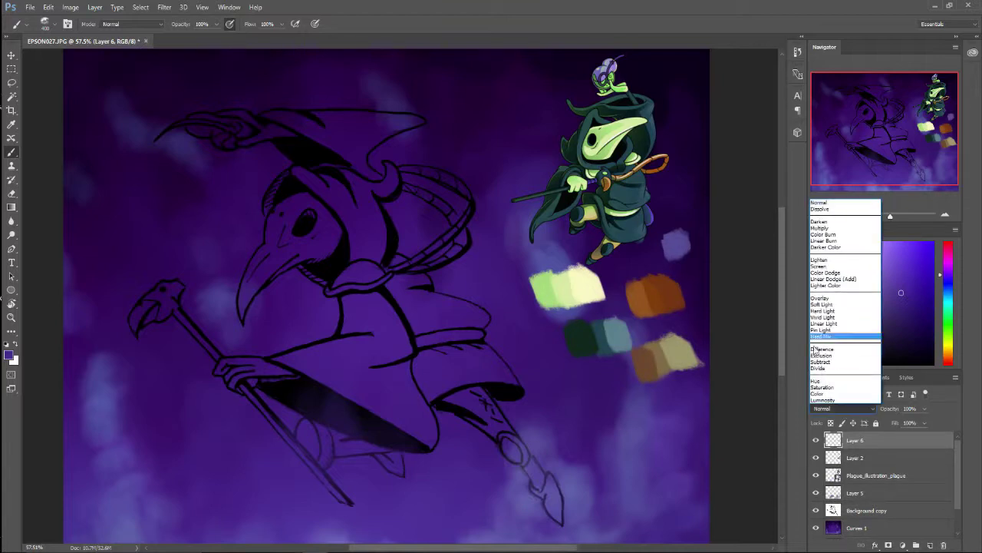
pyautogui.click(821, 298)
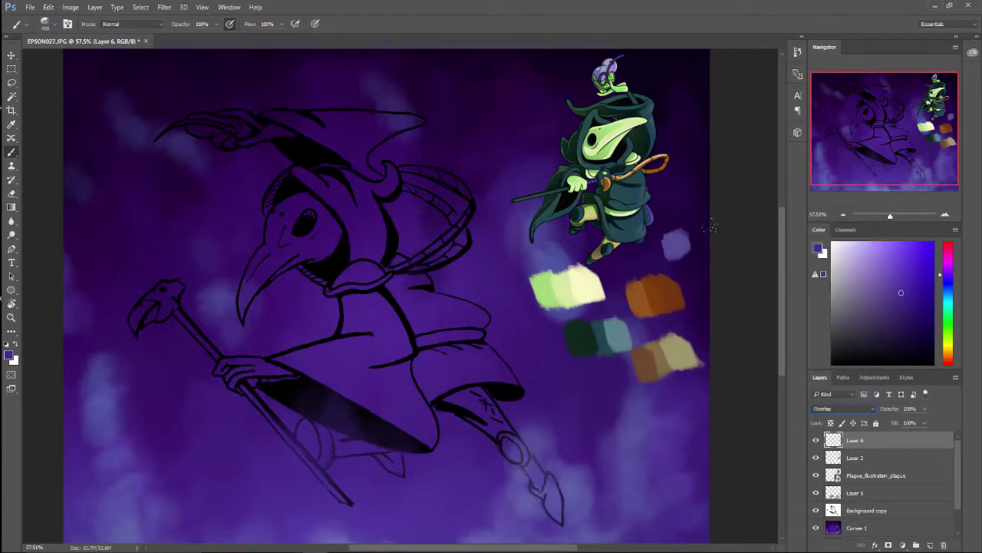
# Step: Paint background purple over the reference figure and swatches, set the layer to Normal at 32% opacity, and compare it hidden and shown
pyautogui.keyDown('alt'); pyautogui.click(516, 343); pyautogui.keyUp('alt')
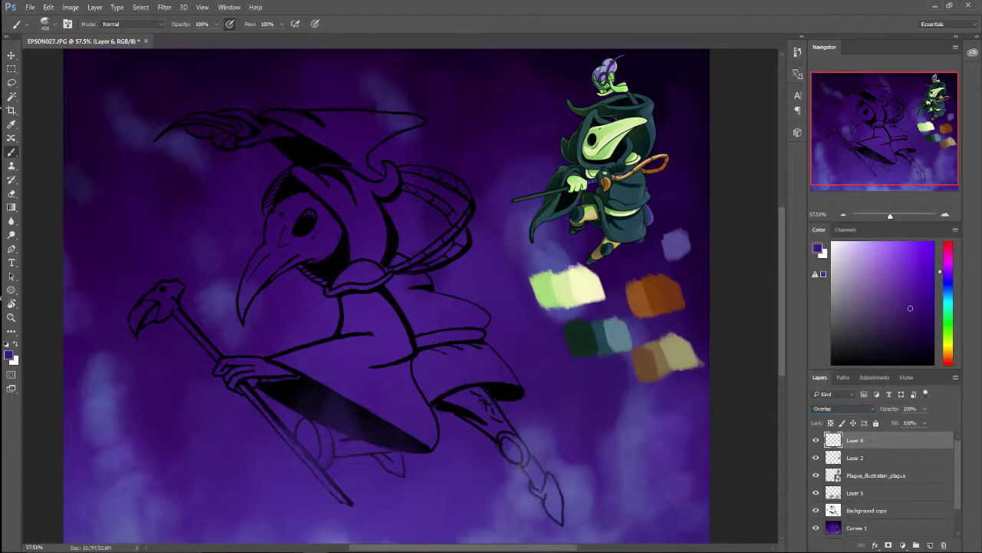
pyautogui.moveTo(621, 270)
pyautogui.mouseDown()
pyautogui.moveTo(565, 214)
pyautogui.moveTo(503, 249)
pyautogui.moveTo(489, 351)
pyautogui.moveTo(401, 304)
pyautogui.moveTo(513, 297)
pyautogui.moveTo(511, 239)
pyautogui.moveTo(547, 194)
pyautogui.mouseUp()
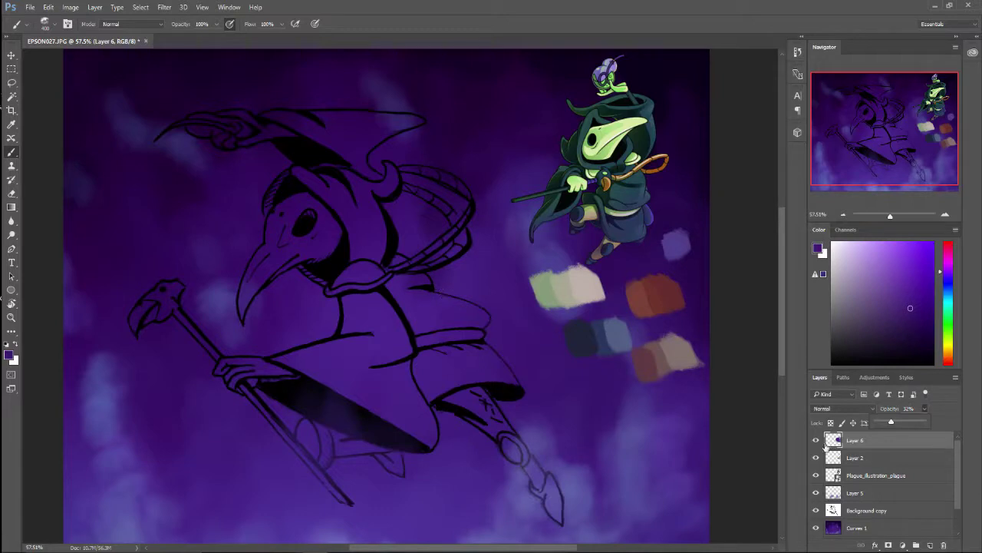
pyautogui.click(818, 442)
pyautogui.click(816, 441)
pyautogui.click(817, 442)
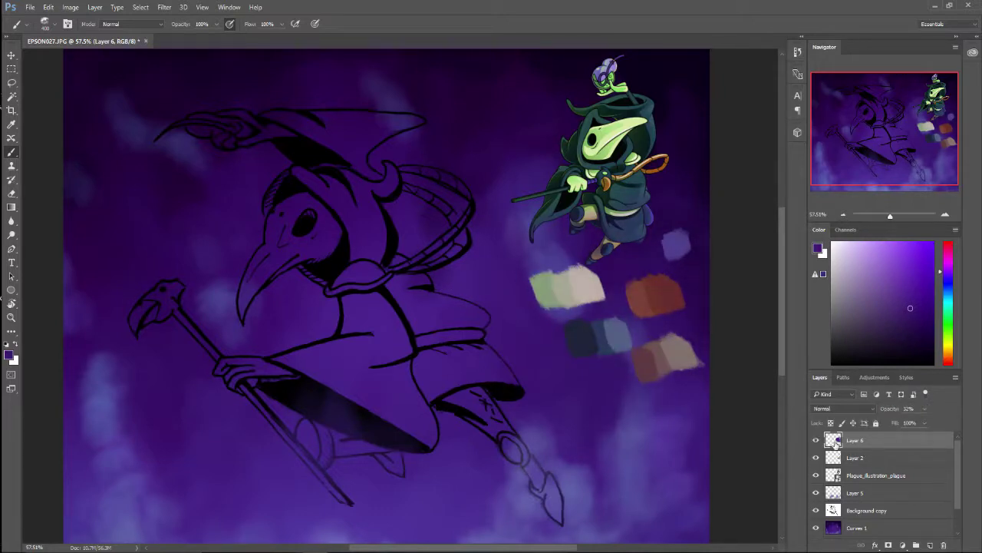
pyautogui.click(816, 440)
pyautogui.click(817, 441)
# Step: Sample the three tinted swatches of the pale green group to compare their colours
pyautogui.keyDown('alt'); pyautogui.click(591, 284); pyautogui.keyUp('alt')
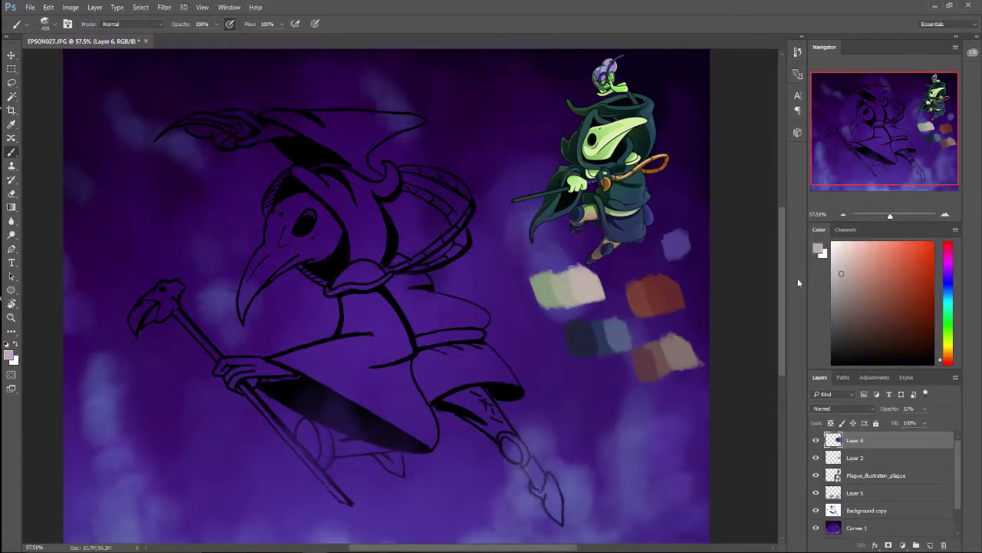
pyautogui.keyDown('alt'); pyautogui.click(561, 284); pyautogui.keyUp('alt')
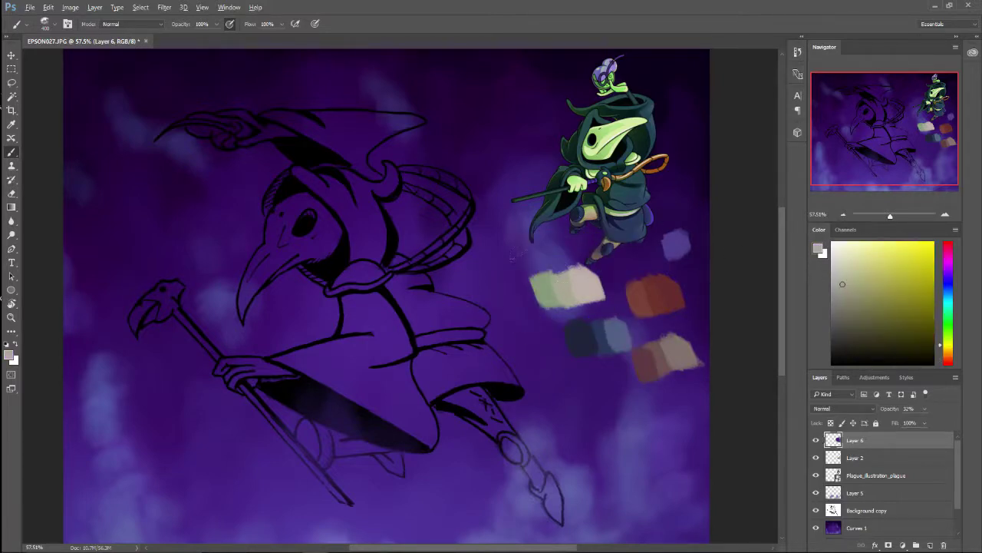
pyautogui.keyDown('alt'); pyautogui.click(547, 285); pyautogui.keyUp('alt')
# Step: Set the purple tint layer's blend mode to Hard Light
pyautogui.click(853, 407)
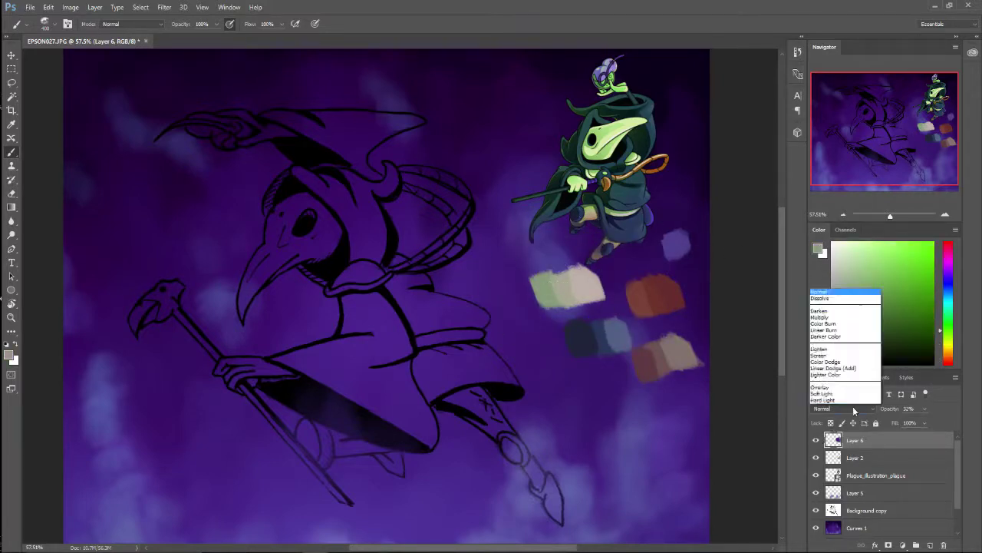
pyautogui.click(826, 353)
pyautogui.click(845, 406)
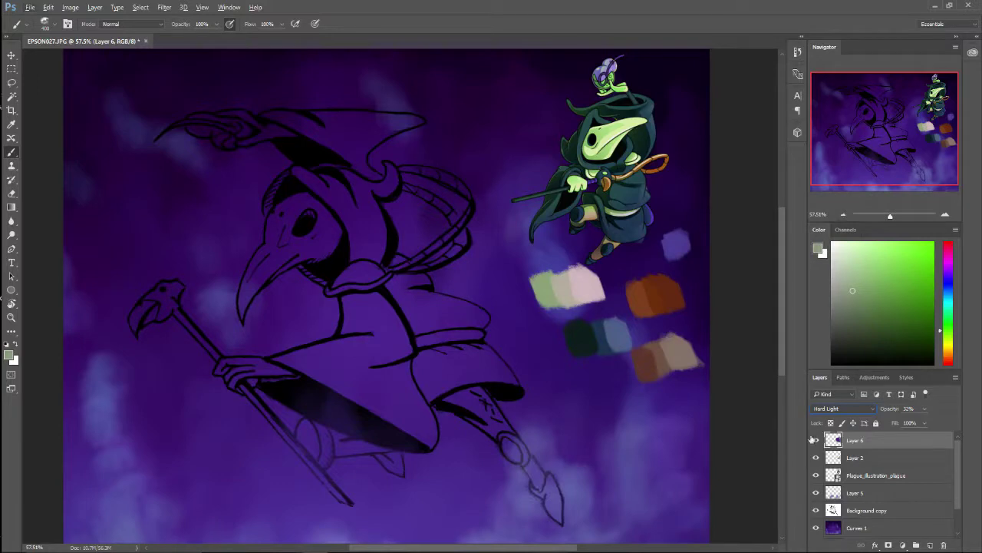
# Step: Merge the purple tint layer with Layer 2 and check the merged palette hidden and shown
pyautogui.keyDown('shift'); pyautogui.click(892, 457); pyautogui.keyUp('shift')
pyautogui.rightClick(892, 456)
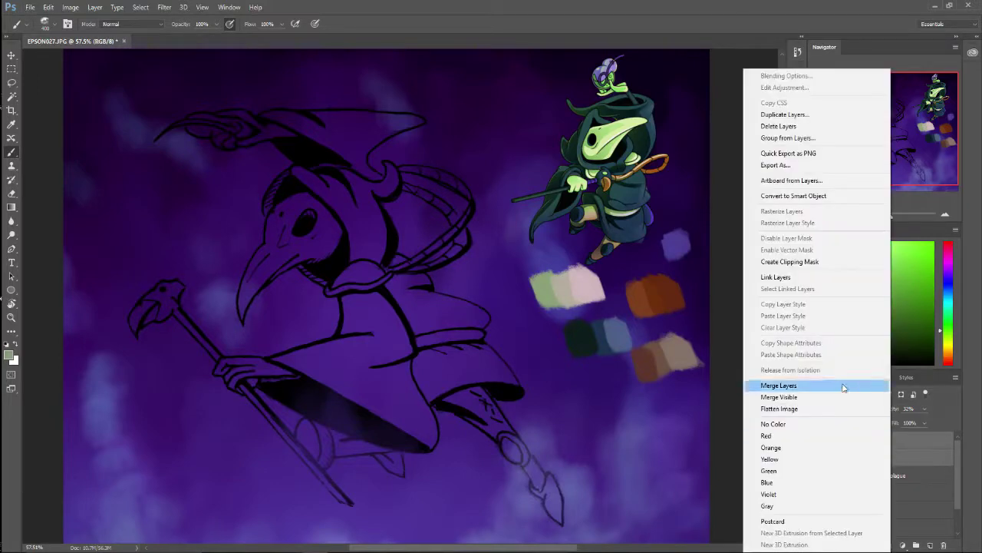
pyautogui.click(787, 385)
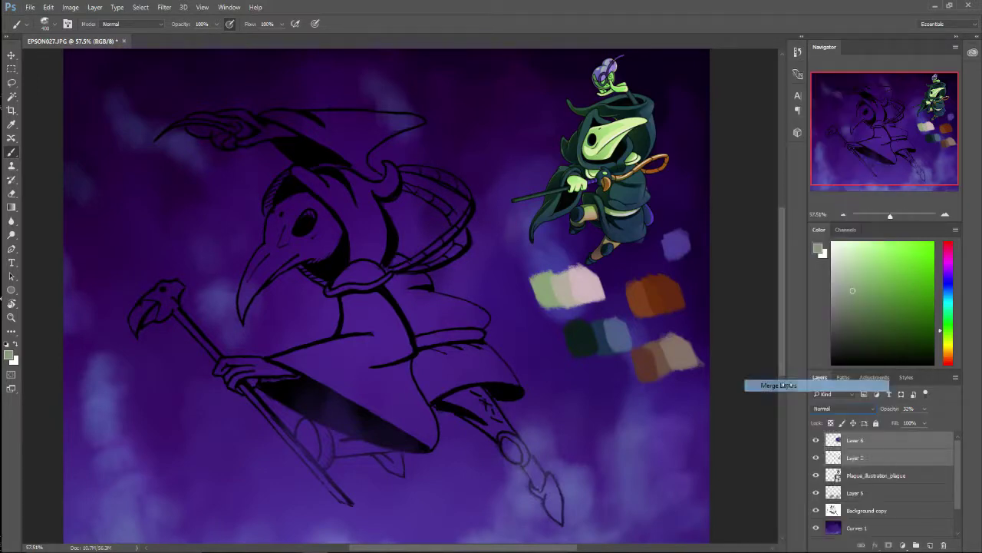
pyautogui.click(817, 441)
pyautogui.click(817, 441)
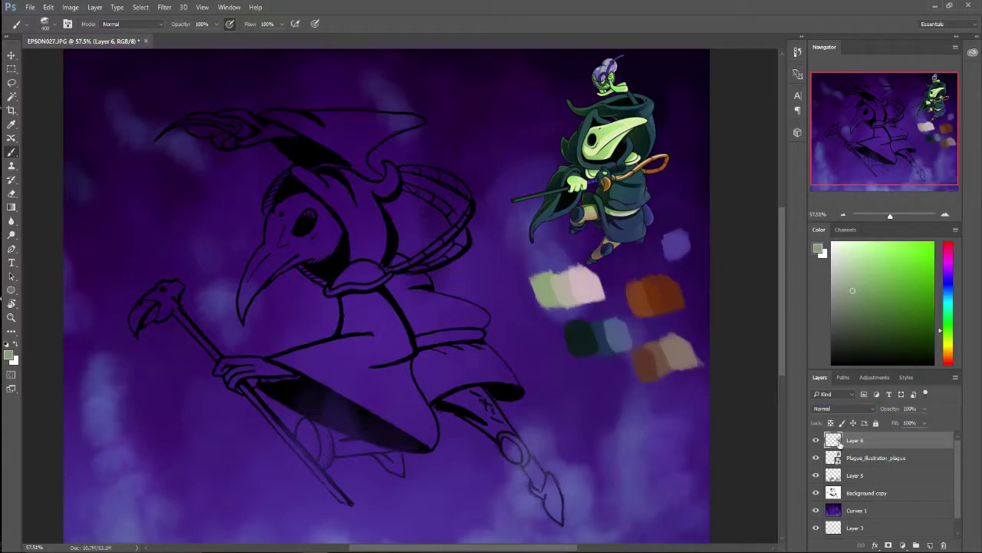
pyautogui.click(817, 440)
pyautogui.click(816, 440)
# Step: Choose a different, smaller textured brush preset and sample the dark blue from the tinted teal swatches
pyautogui.scroll(3, 424, 283)
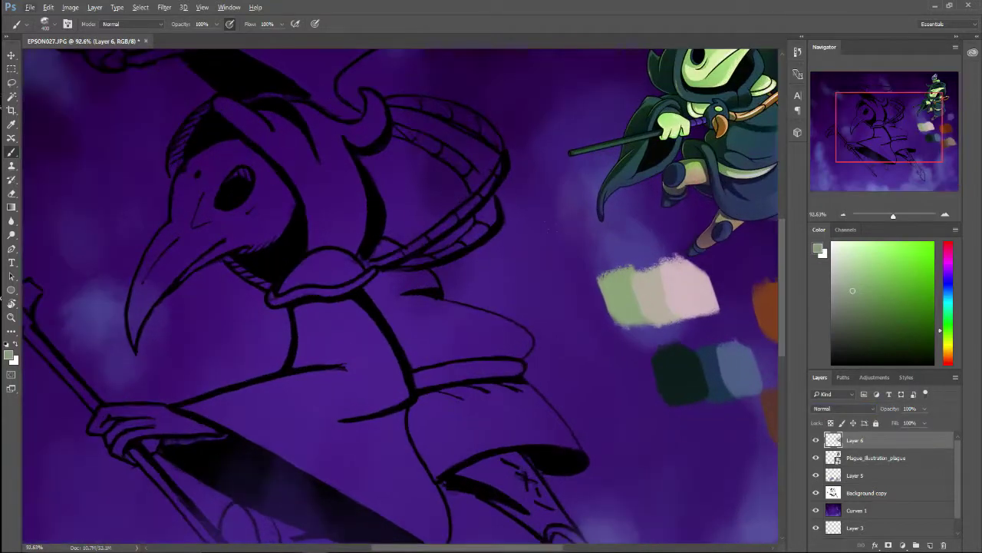
pyautogui.keyDown('alt'); pyautogui.click(622, 290); pyautogui.keyUp('alt')
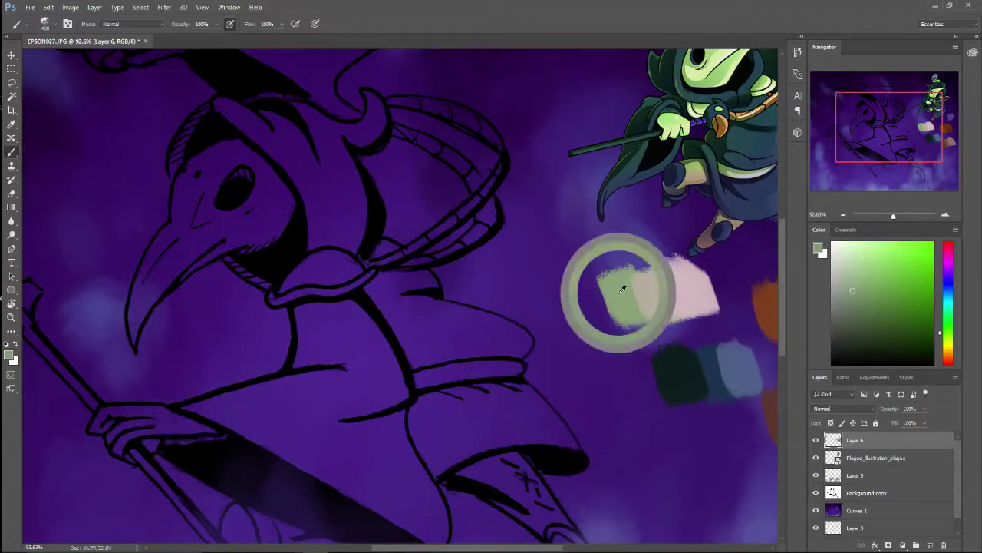
pyautogui.click(59, 26)
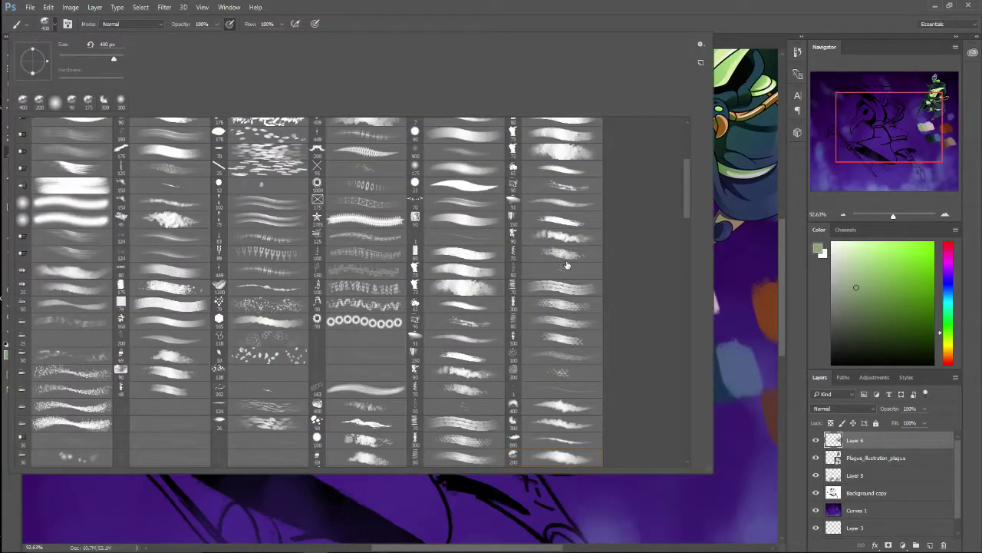
pyautogui.scroll(5, 566, 264)
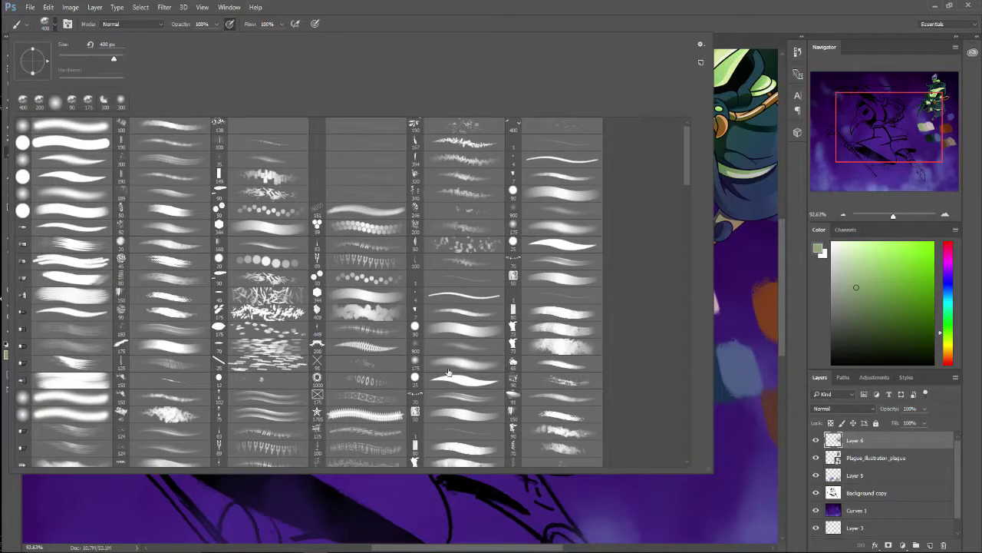
pyautogui.doubleClick(564, 399)
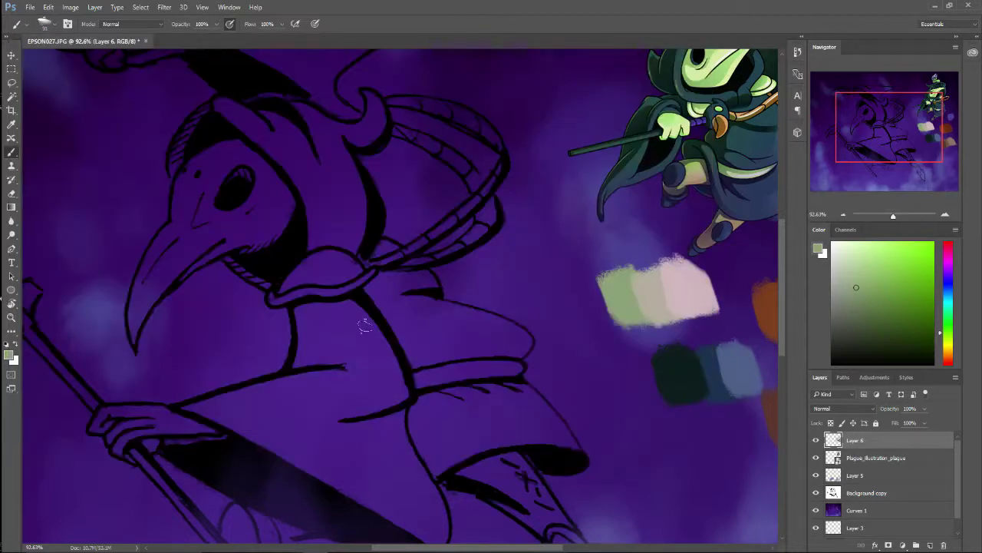
pyautogui.keyDown('alt'); pyautogui.click(710, 361); pyautogui.keyUp('alt')
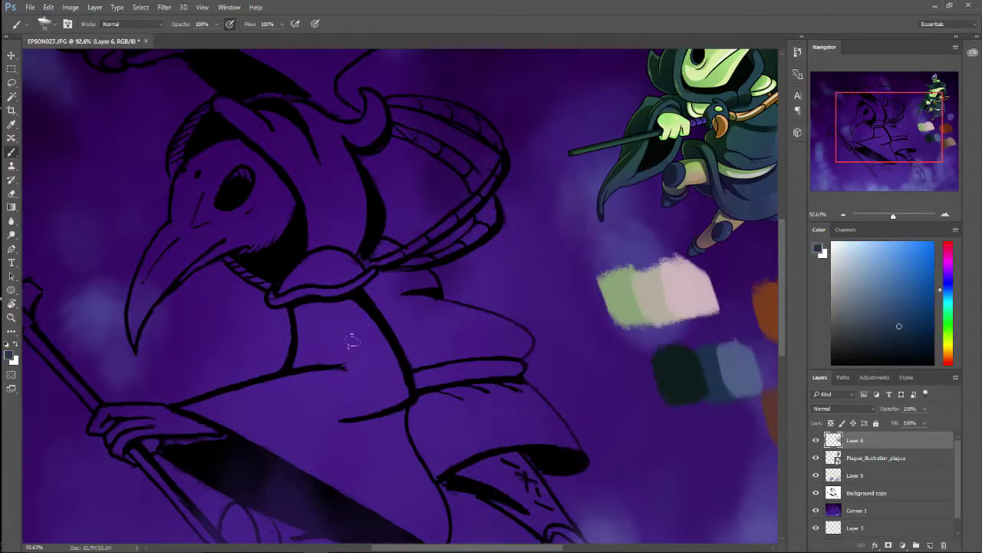
pyautogui.moveTo(363, 348)
pyautogui.mouseDown()
pyautogui.moveTo(340, 302)
pyautogui.moveTo(355, 341)
pyautogui.moveTo(291, 453)
pyautogui.mouseUp()
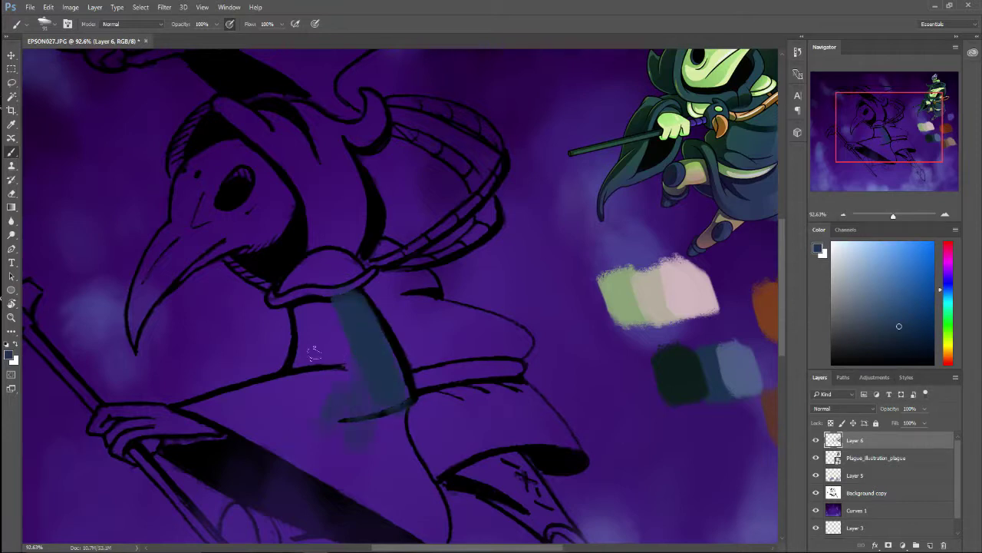
pyautogui.moveTo(314, 352)
pyautogui.mouseDown()
pyautogui.moveTo(298, 376)
pyautogui.moveTo(294, 306)
pyautogui.mouseUp()
pyautogui.moveTo(301, 412); pyautogui.dragTo(335, 376)
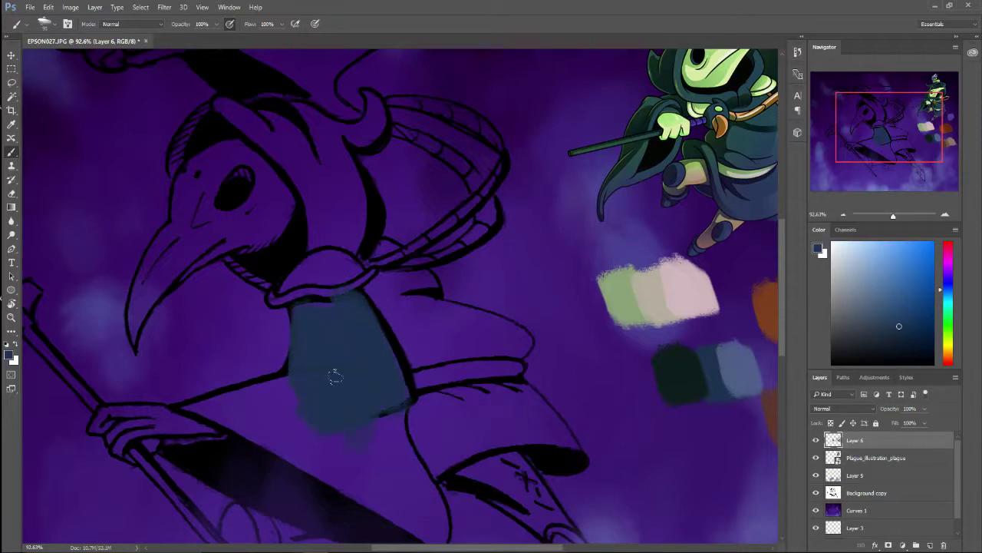
pyautogui.hotkey('ctrl', 'alt', 'z')
pyautogui.hotkey('ctrl', 'alt', 'z')
pyautogui.hotkey('ctrl', 'alt', 'z')
# Step: Create a new layer for the colours and place it directly beneath the Background copy line art
pyautogui.click(909, 494)
pyautogui.click(931, 545)
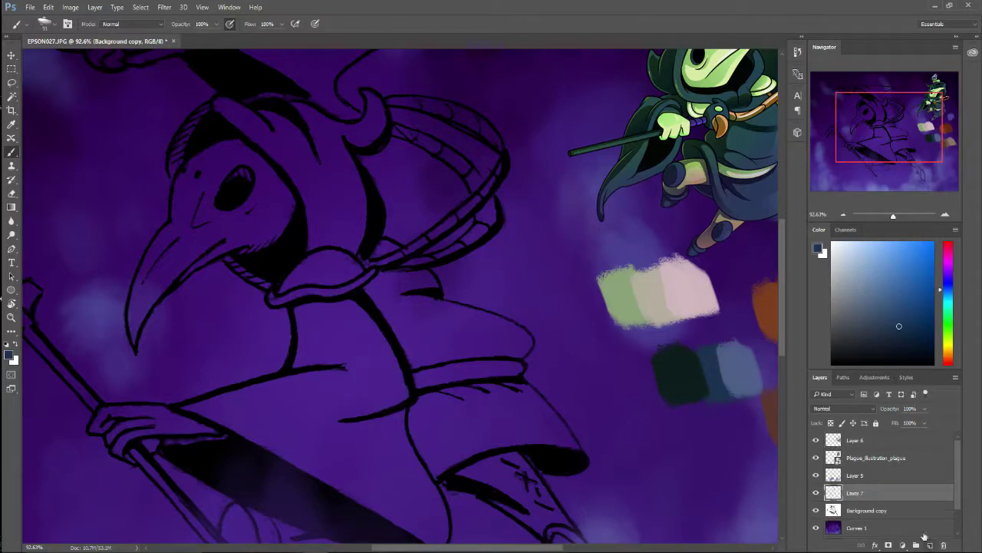
pyautogui.moveTo(899, 489); pyautogui.dragTo(897, 519)
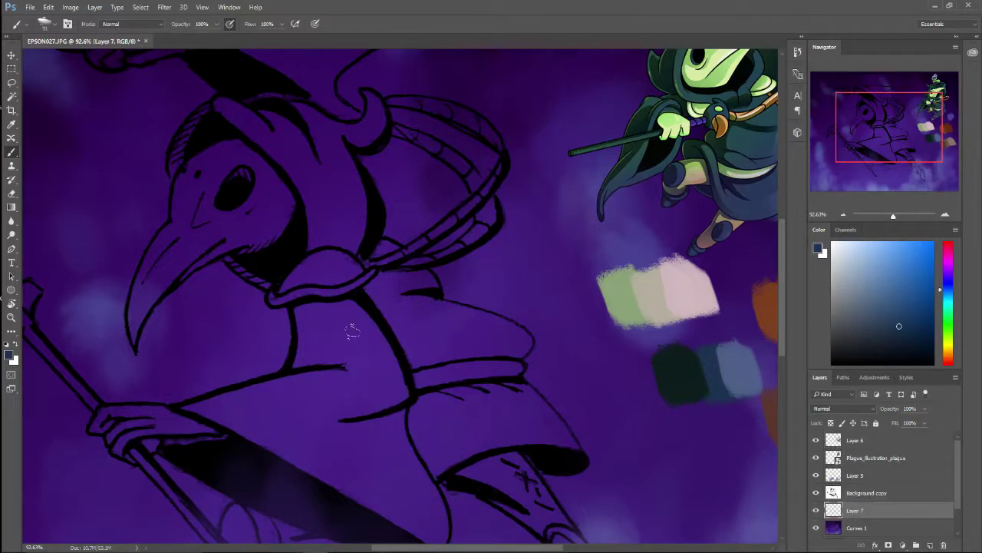
# Step: Paint the figure's torso, large sleeve, back cape, belt and skirt in the sampled dark blue beneath the line art
pyautogui.moveTo(332, 343)
pyautogui.mouseDown()
pyautogui.moveTo(383, 382)
pyautogui.moveTo(363, 369)
pyautogui.moveTo(374, 405)
pyautogui.moveTo(354, 352)
pyautogui.moveTo(347, 412)
pyautogui.moveTo(328, 348)
pyautogui.moveTo(304, 320)
pyautogui.moveTo(287, 372)
pyautogui.moveTo(248, 404)
pyautogui.moveTo(267, 387)
pyautogui.moveTo(199, 409)
pyautogui.mouseUp()
pyautogui.moveTo(318, 420)
pyautogui.mouseDown()
pyautogui.moveTo(368, 461)
pyautogui.moveTo(370, 392)
pyautogui.moveTo(408, 505)
pyautogui.mouseUp()
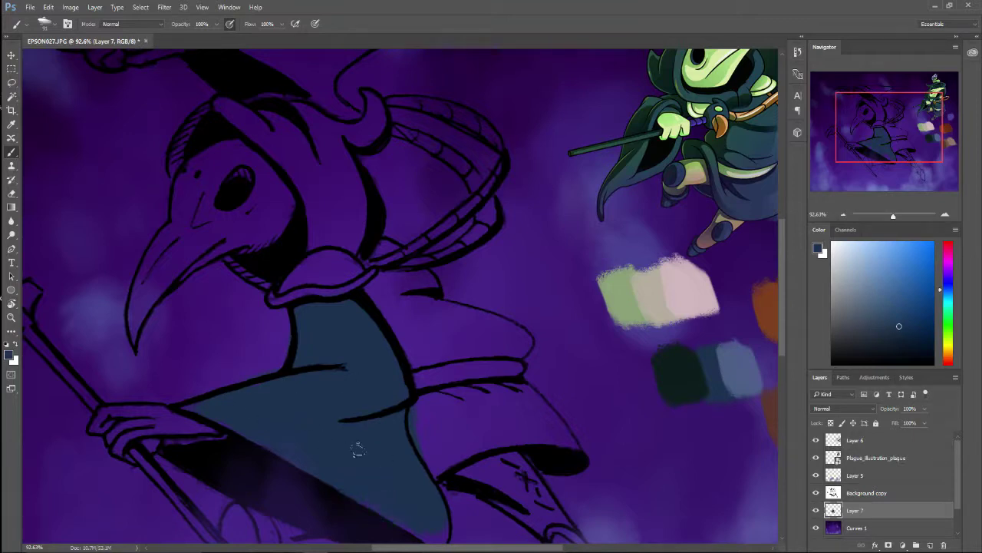
pyautogui.scroll(-3, 358, 451)
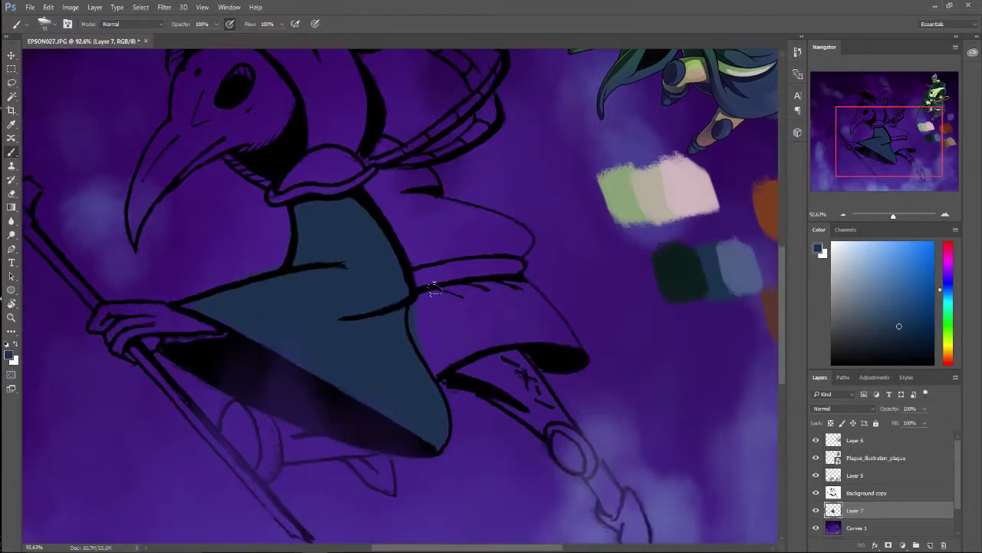
pyautogui.moveTo(412, 331)
pyautogui.mouseDown()
pyautogui.moveTo(404, 286)
pyautogui.moveTo(360, 208)
pyautogui.moveTo(390, 235)
pyautogui.moveTo(371, 221)
pyautogui.moveTo(394, 179)
pyautogui.moveTo(363, 215)
pyautogui.moveTo(426, 238)
pyautogui.moveTo(450, 235)
pyautogui.moveTo(388, 200)
pyautogui.moveTo(457, 219)
pyautogui.mouseUp()
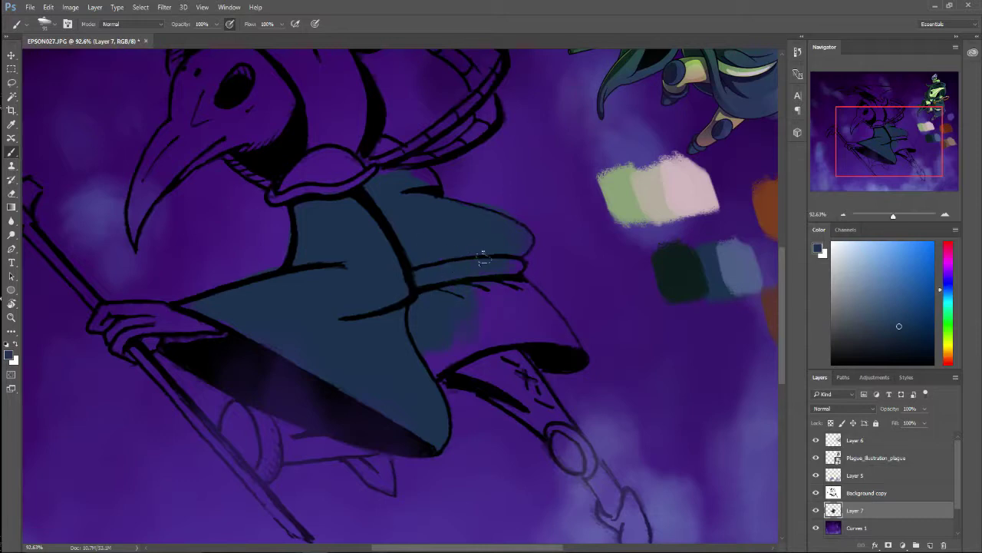
pyautogui.moveTo(489, 283); pyautogui.dragTo(421, 358)
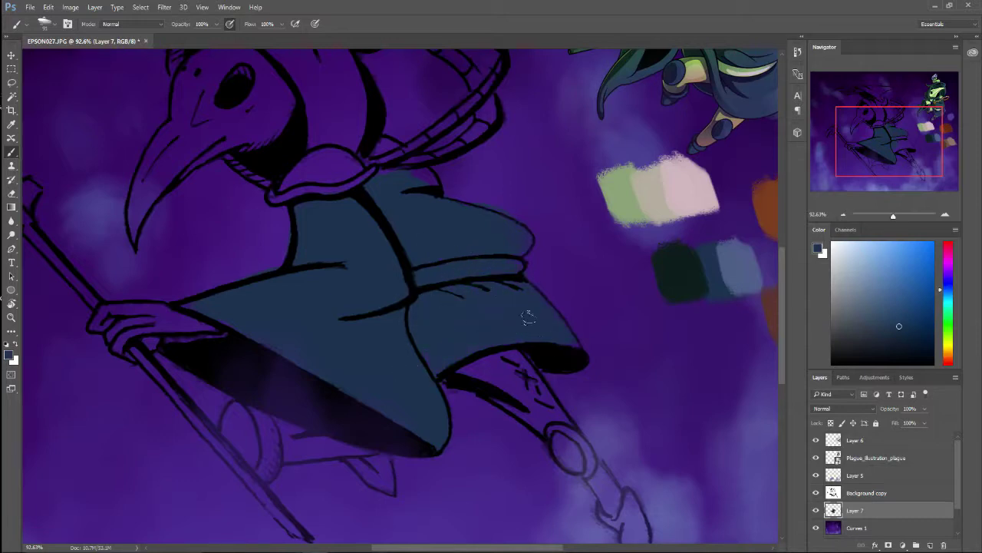
pyautogui.scroll(-5, 241, 319)
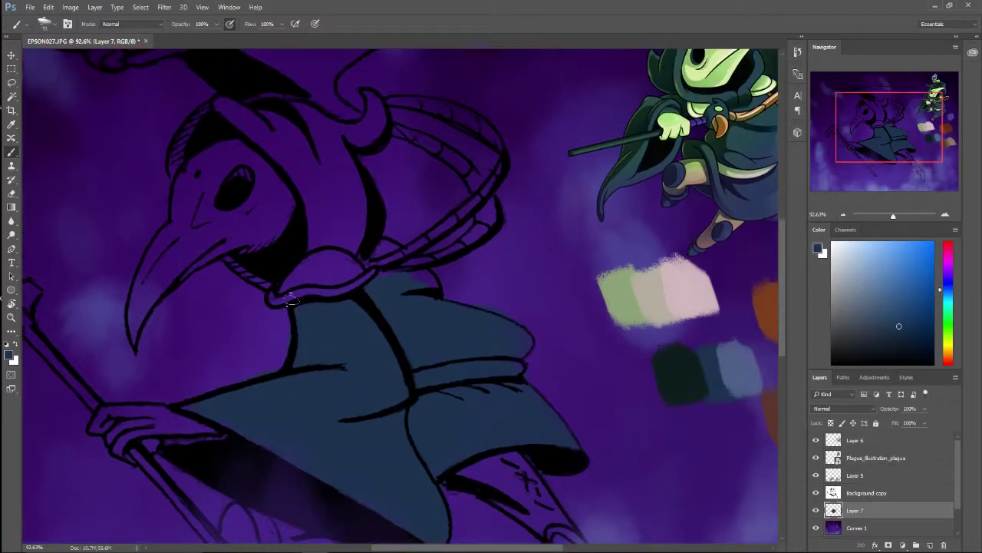
pyautogui.scroll(-2, 334, 268)
pyautogui.scroll(5, 327, 244)
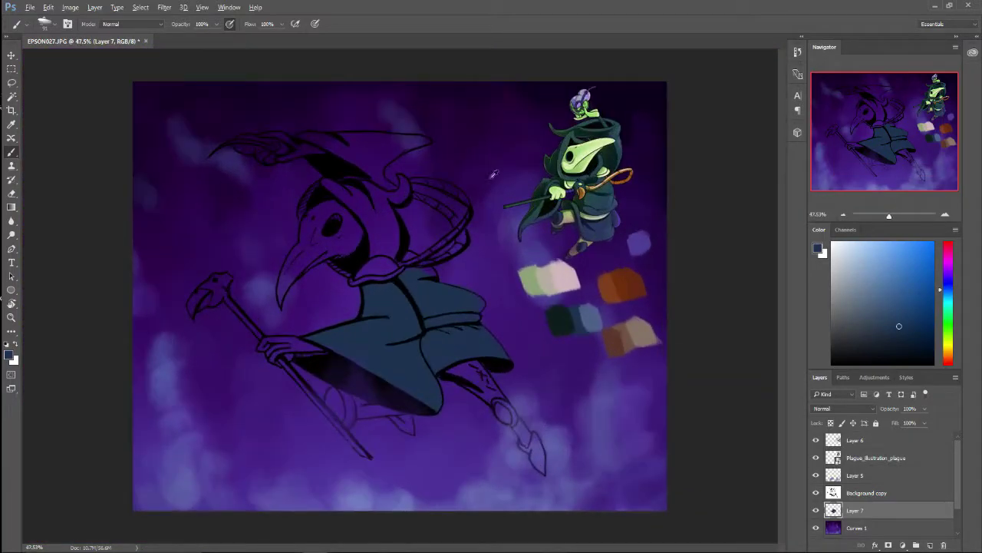
pyautogui.moveTo(326, 245)
pyautogui.mouseDown()
pyautogui.moveTo(282, 195)
pyautogui.moveTo(315, 230)
pyautogui.moveTo(353, 322)
pyautogui.moveTo(360, 242)
pyautogui.moveTo(349, 179)
pyautogui.mouseUp()
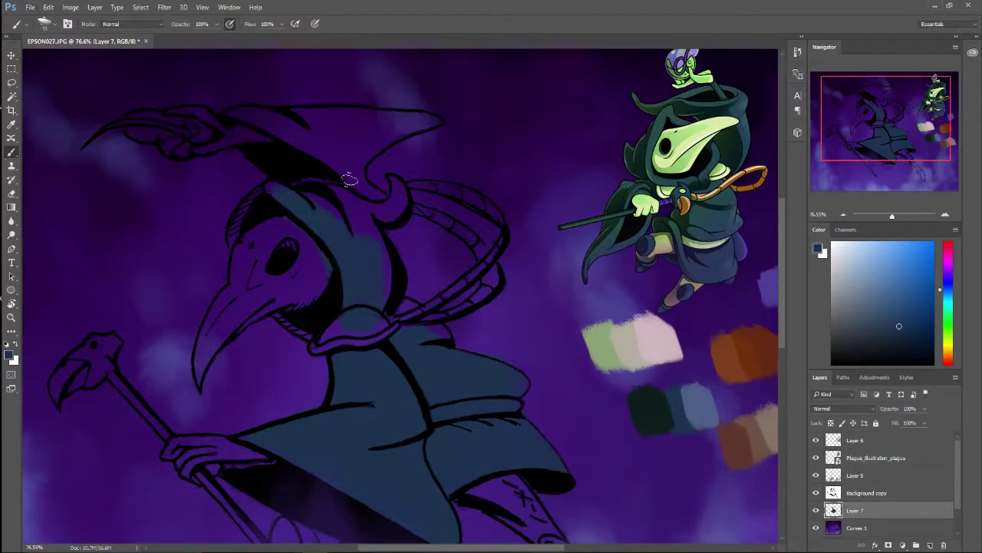
pyautogui.hotkey('ctrl', 'z')
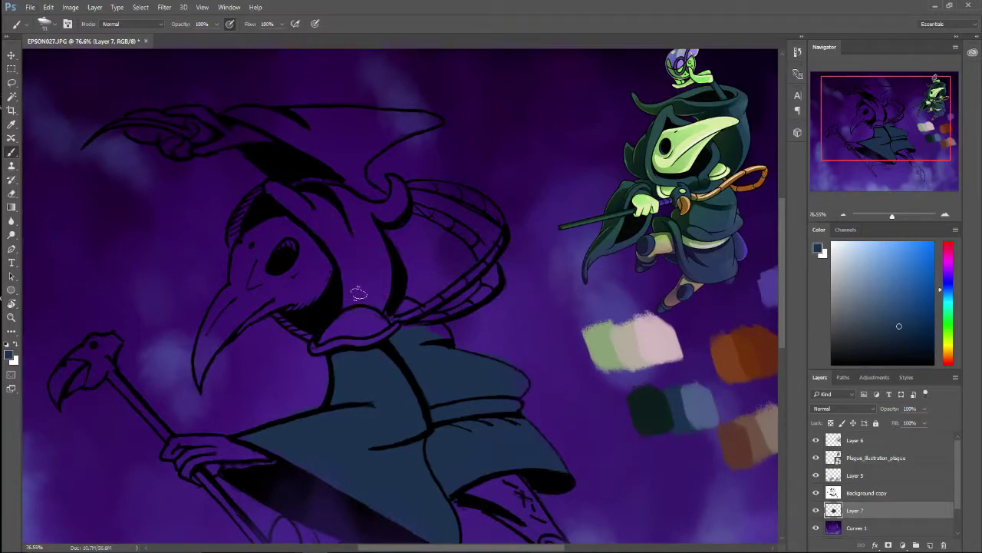
# Step: Paint the hood, its curled tip, the hood's front rim and the pointed hat in dark blue beneath the line art
pyautogui.moveTo(373, 298)
pyautogui.mouseDown()
pyautogui.moveTo(352, 218)
pyautogui.moveTo(356, 227)
pyautogui.moveTo(367, 204)
pyautogui.moveTo(398, 192)
pyautogui.mouseUp()
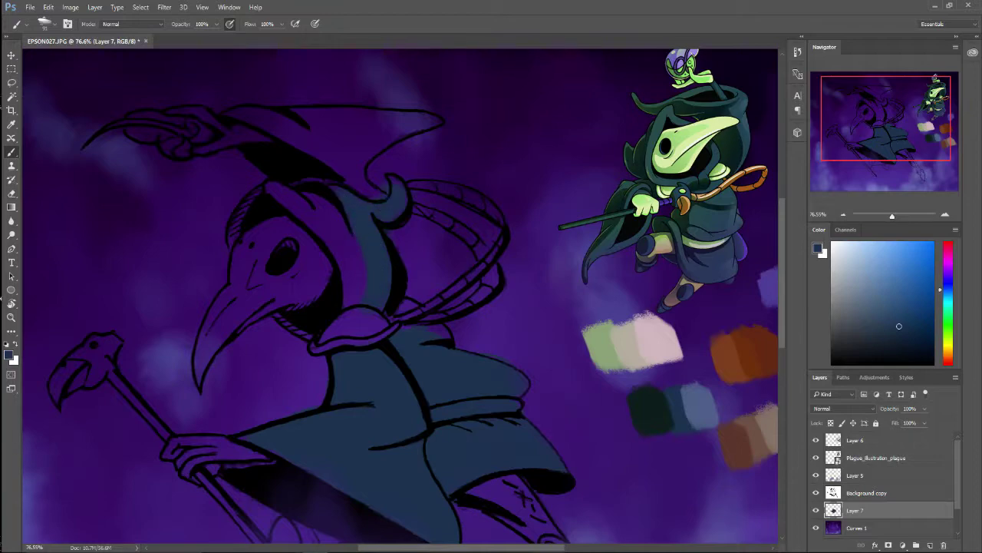
pyautogui.scroll(-4, 349, 300)
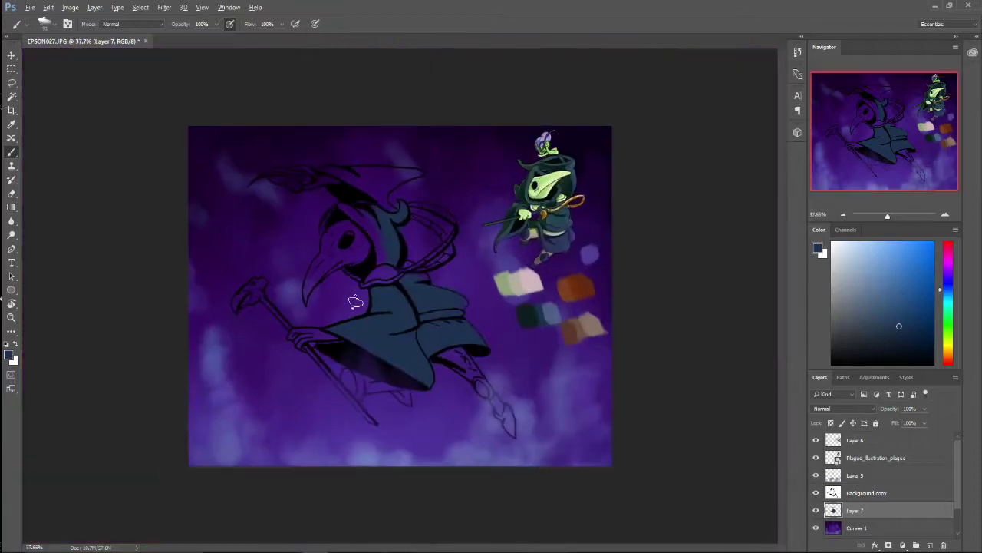
pyautogui.scroll(-2, 355, 301)
pyautogui.moveTo(240, 199)
pyautogui.mouseDown()
pyautogui.moveTo(288, 256)
pyautogui.moveTo(260, 246)
pyautogui.moveTo(296, 221)
pyautogui.mouseUp()
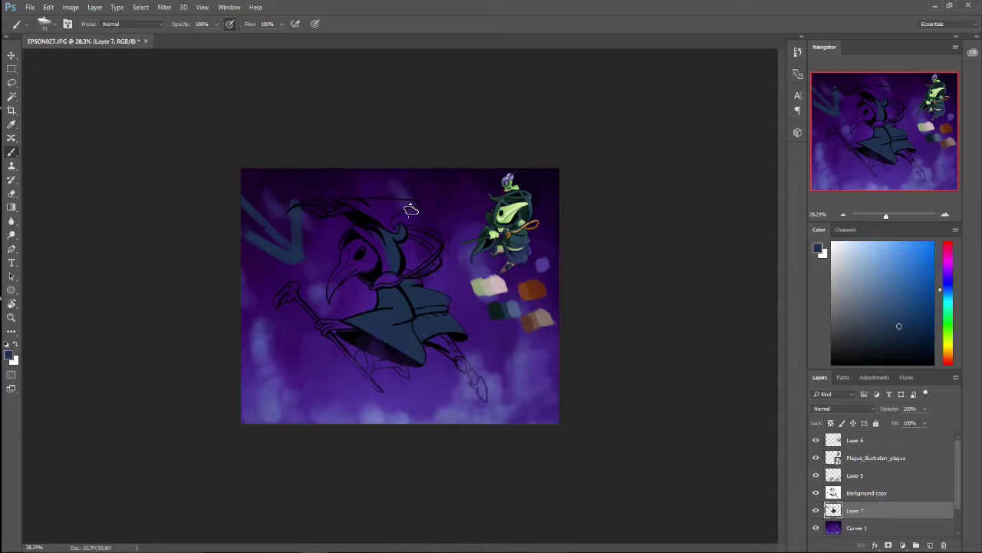
pyautogui.hotkey('ctrl', 'z')
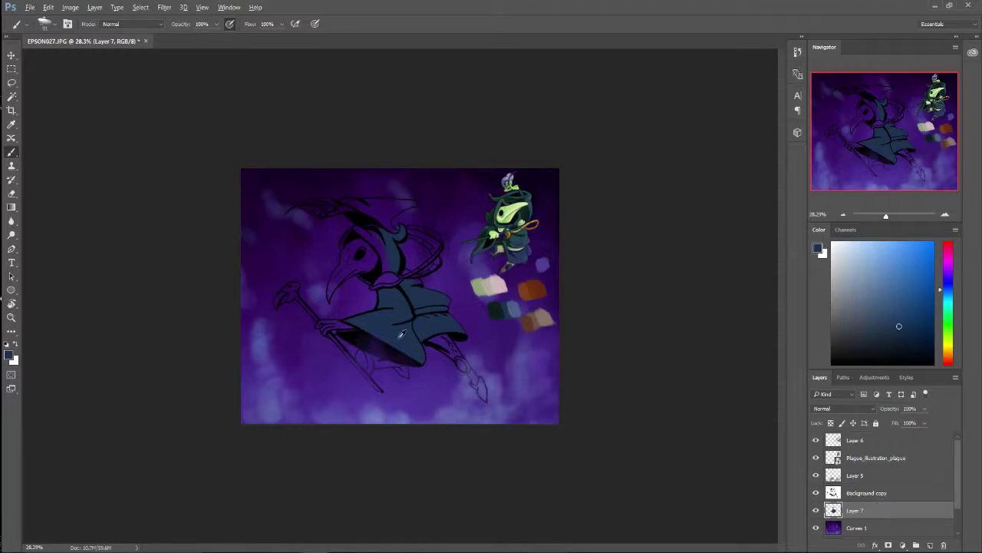
pyautogui.scroll(8, 376, 252)
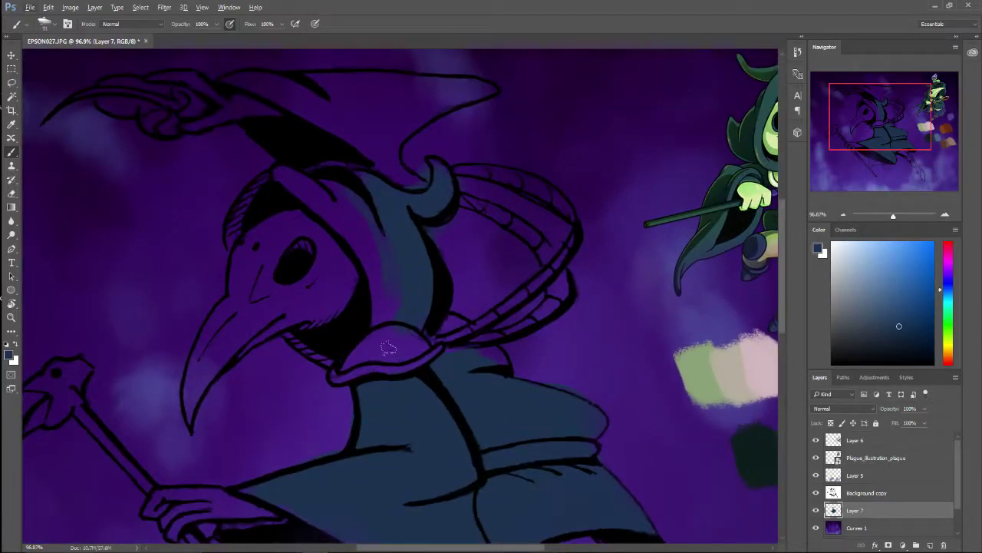
pyautogui.moveTo(300, 181)
pyautogui.mouseDown()
pyautogui.moveTo(353, 228)
pyautogui.moveTo(344, 198)
pyautogui.moveTo(369, 272)
pyautogui.mouseUp()
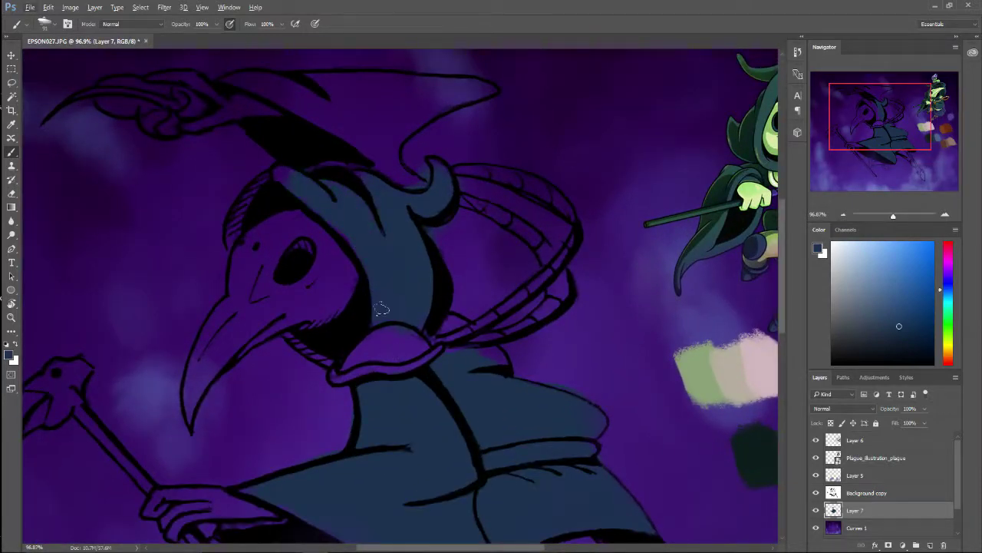
pyautogui.moveTo(358, 221)
pyautogui.mouseDown()
pyautogui.moveTo(390, 183)
pyautogui.moveTo(362, 131)
pyautogui.moveTo(389, 106)
pyautogui.moveTo(366, 112)
pyautogui.moveTo(368, 93)
pyautogui.moveTo(462, 86)
pyautogui.moveTo(427, 76)
pyautogui.moveTo(315, 91)
pyautogui.moveTo(296, 84)
pyautogui.moveTo(388, 80)
pyautogui.moveTo(352, 75)
pyautogui.moveTo(349, 136)
pyautogui.moveTo(253, 81)
pyautogui.moveTo(228, 78)
pyautogui.moveTo(299, 96)
pyautogui.moveTo(365, 146)
pyautogui.mouseUp()
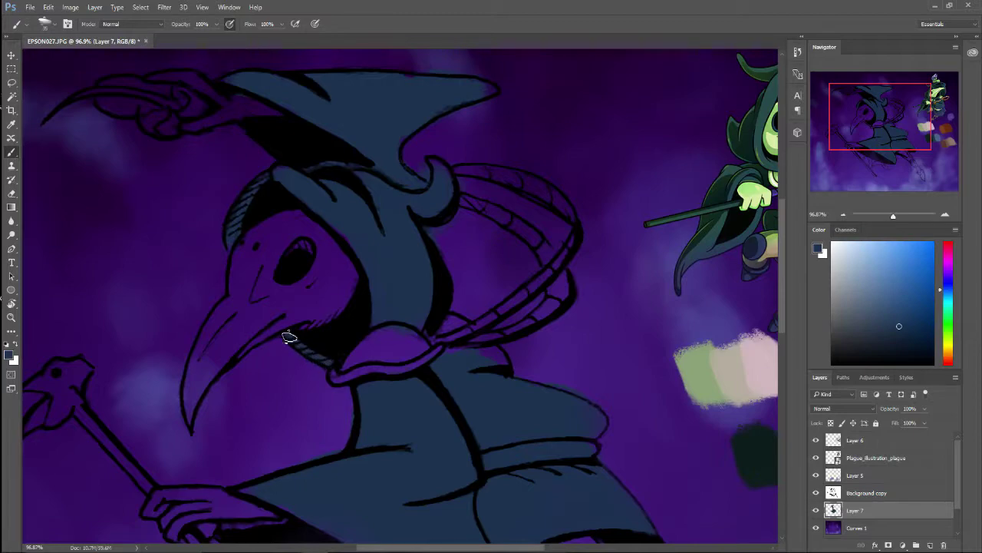
pyautogui.scroll(-1, 400, 298)
pyautogui.hscroll(4, 400, 298)
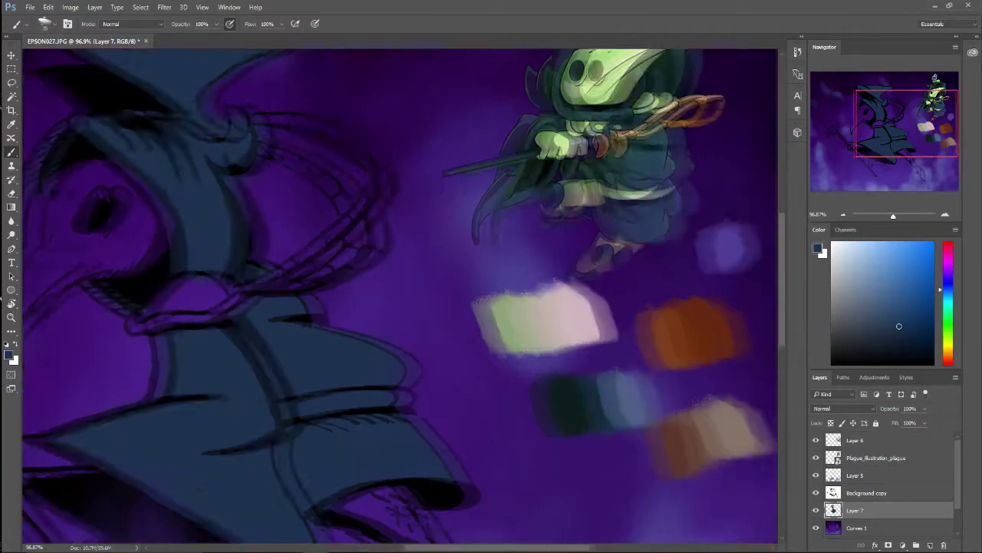
pyautogui.hscroll(-1, 400, 298)
pyautogui.press('e')
pyautogui.press('b')
pyautogui.scroll(-5, 410, 463)
pyautogui.scroll(6, 410, 462)
pyautogui.keyDown('alt'); pyautogui.click(591, 342); pyautogui.keyUp('alt')
pyautogui.moveTo(206, 230); pyautogui.dragTo(126, 230)
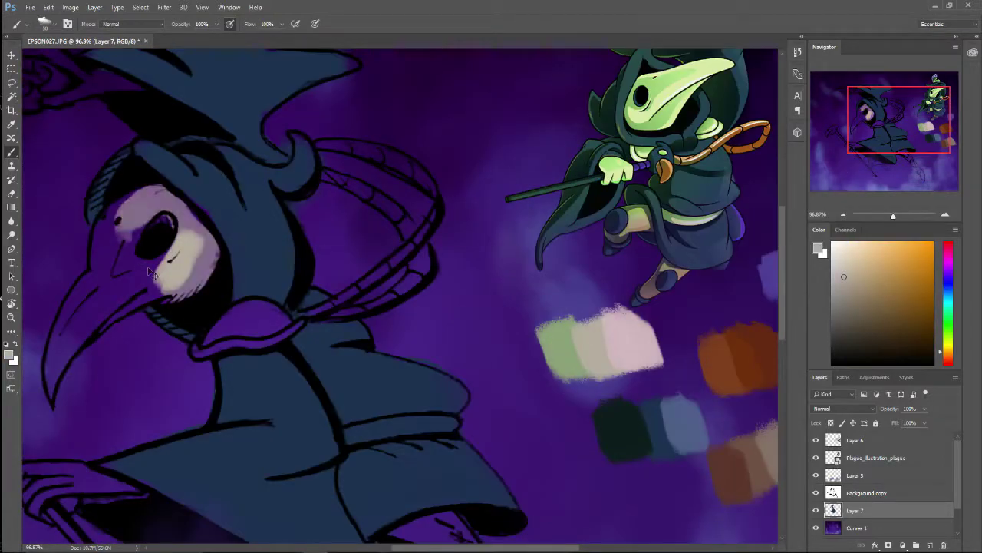
pyautogui.hotkey('ctrl', 'alt', 'z')
pyautogui.hotkey('ctrl', 'alt', 'z')
# Step: Sample the light green from the pale swatches and paint the beaked mask and the collar with it
pyautogui.keyDown('alt'); pyautogui.click(575, 349); pyautogui.keyUp('alt')
pyautogui.moveTo(205, 238)
pyautogui.mouseDown()
pyautogui.moveTo(104, 230)
pyautogui.moveTo(88, 304)
pyautogui.mouseUp()
pyautogui.moveTo(222, 323)
pyautogui.mouseDown()
pyautogui.moveTo(276, 318)
pyautogui.moveTo(198, 351)
pyautogui.mouseUp()
pyautogui.moveTo(96, 307); pyautogui.dragTo(61, 346)
pyautogui.moveTo(130, 296); pyautogui.dragTo(180, 269)
pyautogui.moveTo(158, 234); pyautogui.dragTo(333, 178)
pyautogui.moveTo(244, 285); pyautogui.dragTo(220, 348)
# Step: Clean up the edges of the mask, retouching the beak in green and the adjoining hood in dark blue
pyautogui.press('e')
pyautogui.click(54, 24)
pyautogui.press('b')
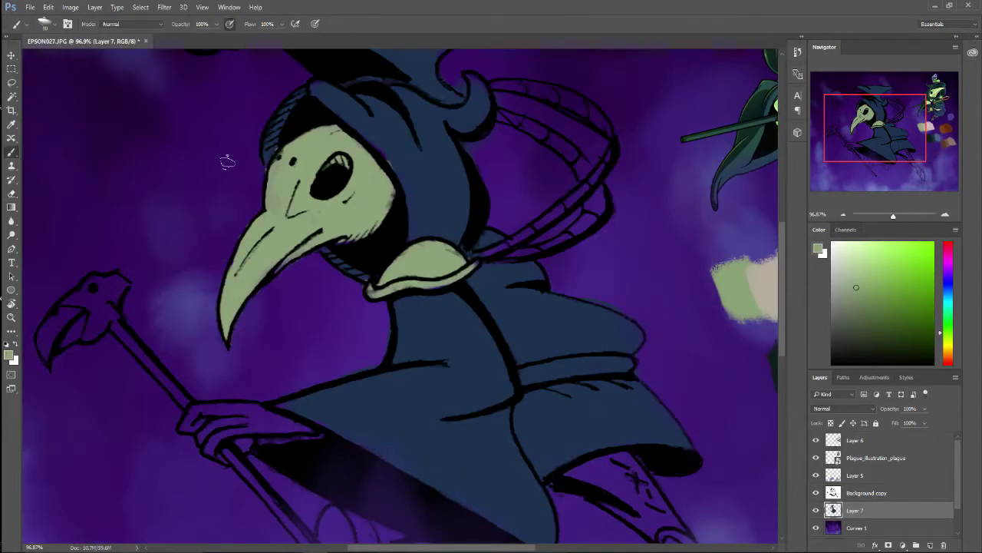
pyautogui.moveTo(299, 252); pyautogui.dragTo(263, 278)
pyautogui.moveTo(339, 242); pyautogui.dragTo(356, 238)
pyautogui.keyDown('alt'); pyautogui.click(407, 153); pyautogui.keyUp('alt')
pyautogui.moveTo(389, 161); pyautogui.dragTo(390, 169)
# Step: Paint the hand gripping the staff in the mask's light green
pyautogui.scroll(-3, 158, 144)
pyautogui.scroll(1, 380, 370)
pyautogui.keyDown('alt'); pyautogui.click(230, 269); pyautogui.keyUp('alt')
pyautogui.moveTo(185, 374)
pyautogui.mouseDown()
pyautogui.moveTo(257, 377)
pyautogui.moveTo(274, 369)
pyautogui.moveTo(266, 372)
pyautogui.mouseUp()
pyautogui.keyDown('alt'); pyautogui.click(299, 361); pyautogui.keyUp('alt')
pyautogui.moveTo(269, 396); pyautogui.dragTo(241, 391)
# Step: Sample the hood's dark blue and paint the staff's shaft and bird-shaped head with a smaller brush
pyautogui.keyDown('alt'); pyautogui.click(316, 178); pyautogui.keyUp('alt')
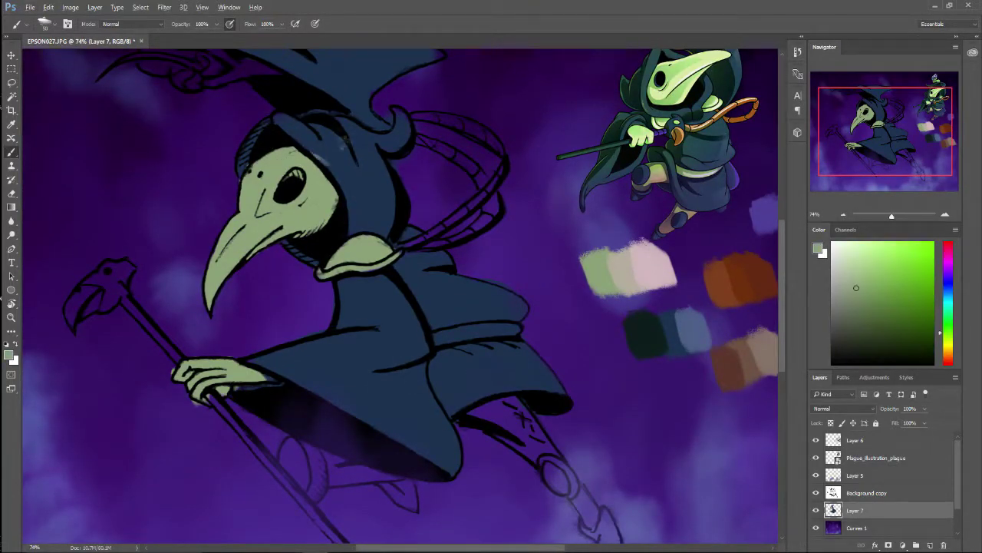
pyautogui.keyDown('alt'); pyautogui.click(360, 177); pyautogui.keyUp('alt')
pyautogui.scroll(-1, 408, 291)
pyautogui.press('[')
pyautogui.press('[')
pyautogui.moveTo(344, 492); pyautogui.dragTo(216, 351)
pyautogui.moveTo(175, 304)
pyautogui.mouseDown()
pyautogui.moveTo(115, 235)
pyautogui.moveTo(95, 234)
pyautogui.mouseUp()
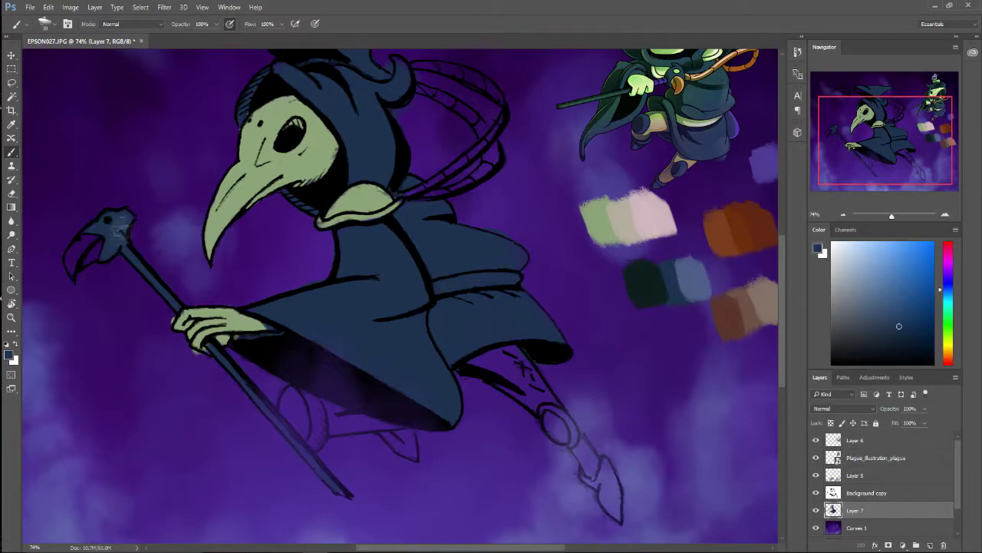
# Step: Retouch the staff hand in light green and erase the paint that spills outside its outline
pyautogui.keyDown('alt'); pyautogui.click(211, 316); pyautogui.keyUp('alt')
pyautogui.scroll(6, 250, 327)
pyautogui.moveTo(106, 402); pyautogui.dragTo(84, 421)
pyautogui.press('e')
pyautogui.moveTo(99, 411)
pyautogui.mouseDown()
pyautogui.moveTo(317, 415)
pyautogui.moveTo(271, 422)
pyautogui.mouseUp()
pyautogui.moveTo(203, 295); pyautogui.dragTo(205, 316)
pyautogui.press('b')
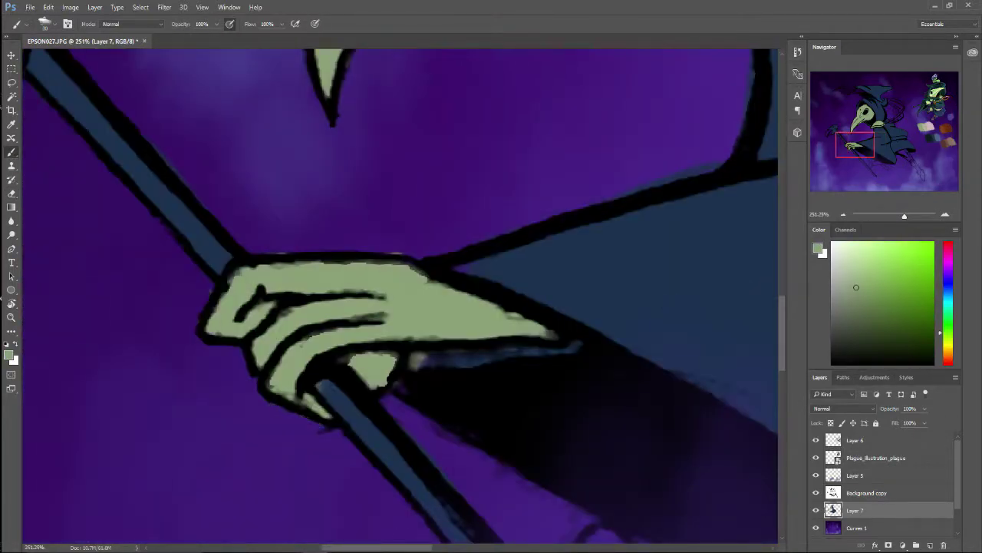
# Step: Sample a brown from the skin-tone swatches and paint both legs with it
pyautogui.scroll(-7, 211, 364)
pyautogui.keyDown('alt'); pyautogui.click(642, 350); pyautogui.keyUp('alt')
pyautogui.scroll(7, 550, 395)
pyautogui.moveTo(342, 367); pyautogui.dragTo(451, 427)
pyautogui.moveTo(384, 427); pyautogui.dragTo(461, 445)
pyautogui.moveTo(307, 345); pyautogui.dragTo(504, 346)
pyautogui.moveTo(322, 442)
pyautogui.mouseDown()
pyautogui.moveTo(374, 481)
pyautogui.moveTo(427, 471)
pyautogui.mouseUp()
pyautogui.moveTo(537, 322)
pyautogui.mouseDown()
pyautogui.moveTo(345, 322)
pyautogui.moveTo(307, 283)
pyautogui.mouseUp()
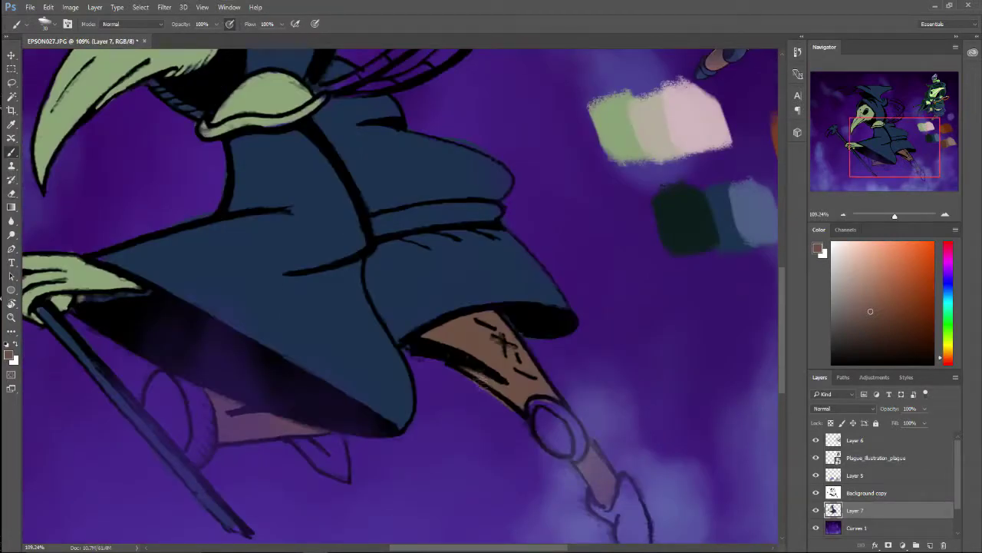
# Step: Sample the robe's dark blue and paint the knee pads and pointed shoes on both legs
pyautogui.keyDown('alt'); pyautogui.click(530, 284); pyautogui.keyUp('alt')
pyautogui.moveTo(538, 408)
pyautogui.mouseDown()
pyautogui.moveTo(573, 449)
pyautogui.moveTo(431, 280)
pyautogui.mouseUp()
pyautogui.moveTo(509, 338); pyautogui.dragTo(520, 391)
pyautogui.moveTo(478, 356); pyautogui.dragTo(523, 413)
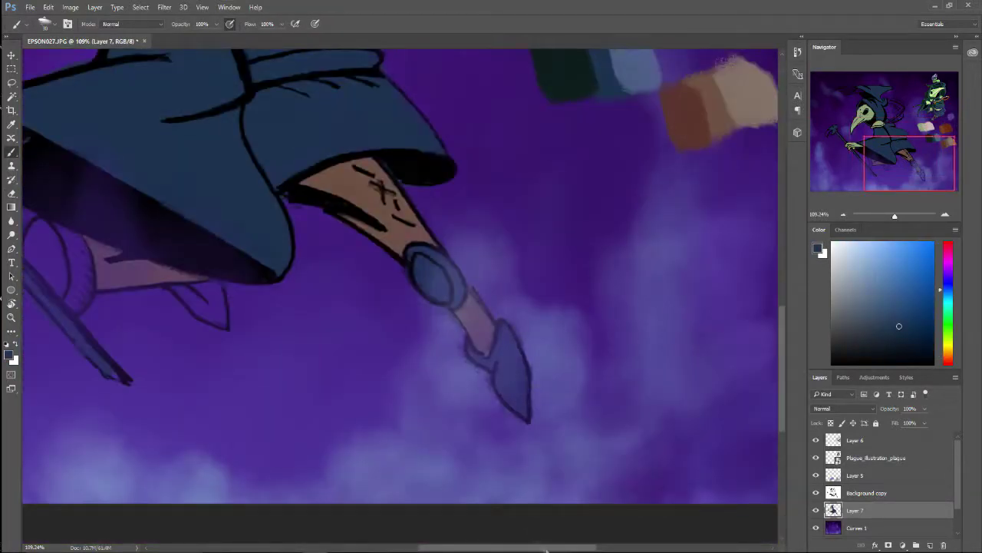
pyautogui.moveTo(307, 308); pyautogui.dragTo(608, 303)
pyautogui.moveTo(337, 230); pyautogui.dragTo(380, 291)
pyautogui.moveTo(521, 318); pyautogui.dragTo(497, 292)
# Step: Sample the orange-brown swatch and paint the looped rope behind the figure's back
pyautogui.moveTo(584, 92); pyautogui.dragTo(338, 461)
pyautogui.keyDown('alt'); pyautogui.click(647, 410); pyautogui.keyUp('alt')
pyautogui.moveTo(265, 214); pyautogui.dragTo(365, 257)
pyautogui.moveTo(265, 241); pyautogui.dragTo(346, 297)
pyautogui.moveTo(356, 312)
pyautogui.mouseDown()
pyautogui.moveTo(281, 376)
pyautogui.moveTo(456, 307)
pyautogui.mouseUp()
# Step: Tidy the colours where the rope meets the hood and collar, retouching the collar's lower rim in light green
pyautogui.scroll(6, 346, 322)
pyautogui.keyDown('alt'); pyautogui.click(462, 329); pyautogui.keyUp('alt')
pyautogui.press('e')
pyautogui.press('b')
pyautogui.keyDown('alt'); pyautogui.click(465, 354); pyautogui.keyUp('alt')
pyautogui.keyDown('alt'); pyautogui.click(415, 385); pyautogui.keyUp('alt')
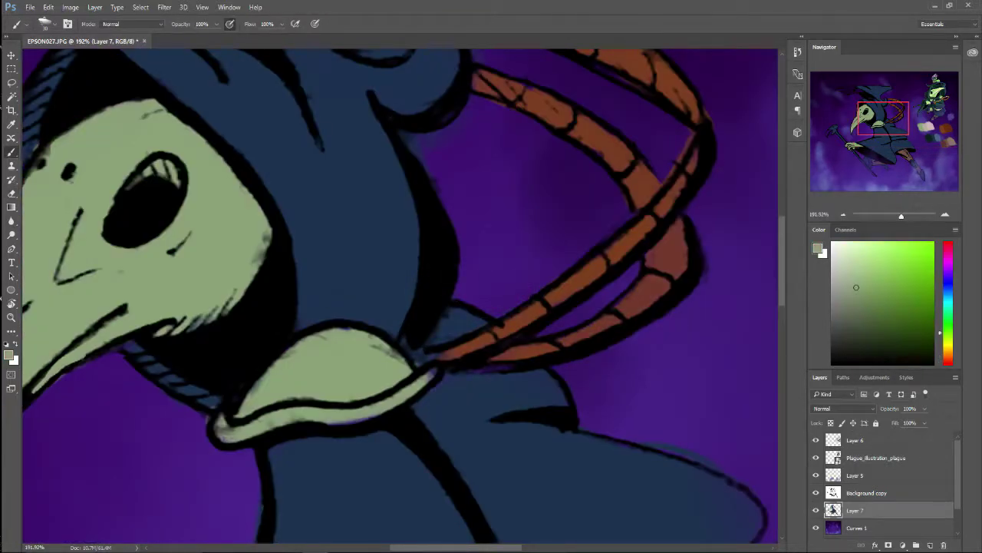
pyautogui.moveTo(380, 414); pyautogui.dragTo(329, 422)
# Step: Paint the raised hand beside the hat brim in light green
pyautogui.scroll(-4, 400, 337)
pyautogui.moveTo(269, 200); pyautogui.dragTo(511, 360)
pyautogui.moveTo(449, 201); pyautogui.dragTo(330, 215)
# Step: Sample the orange-brown swatch and paint the beak of the staff's bird head with it
pyautogui.scroll(-10, 330, 269)
pyautogui.keyDown('alt'); pyautogui.click(603, 284); pyautogui.keyUp('alt')
pyautogui.scroll(6, 259, 264)
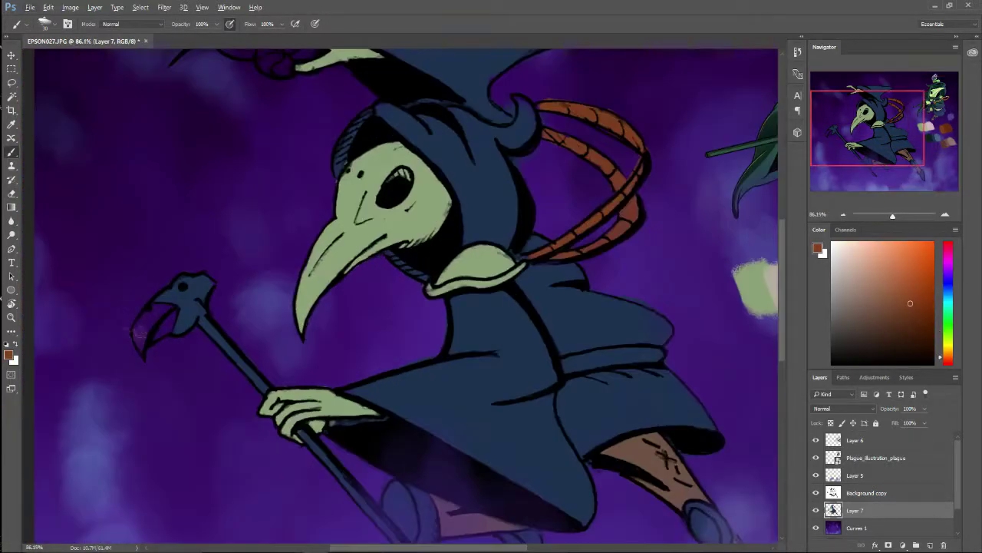
pyautogui.moveTo(167, 311); pyautogui.dragTo(143, 347)
pyautogui.press('e')
pyautogui.scroll(-2, 405, 295)
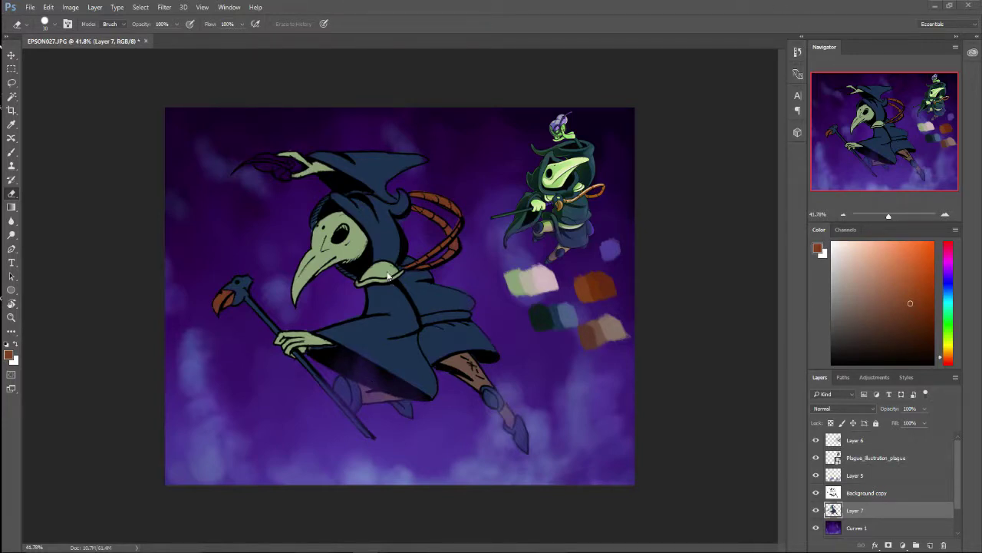
# Step: Sample the light green swatch again and paint the belt around the waist with it
pyautogui.scroll(2, 387, 276)
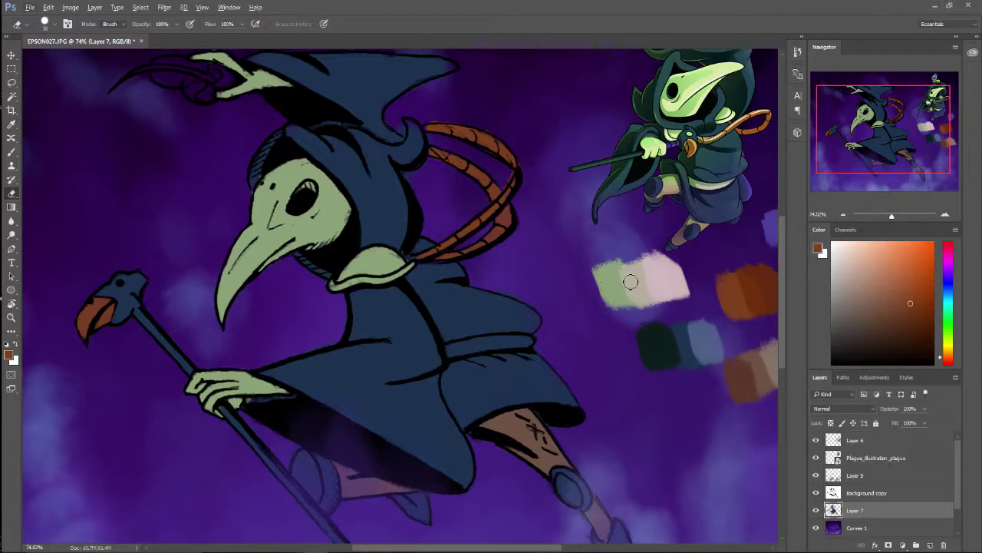
pyautogui.click(630, 282)
pyautogui.click(497, 221)
pyautogui.press('b')
pyautogui.keyDown('alt'); pyautogui.click(615, 277); pyautogui.keyUp('alt')
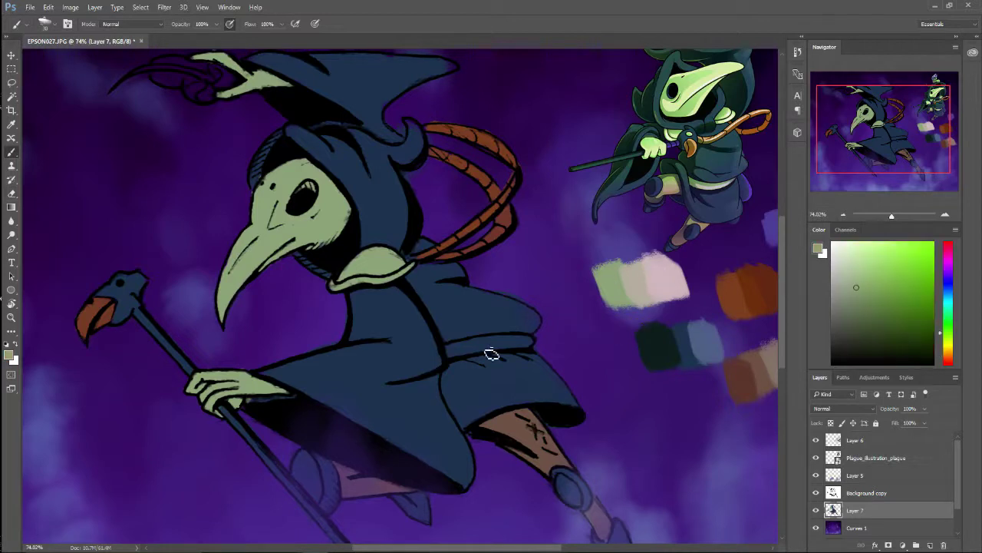
pyautogui.moveTo(459, 347)
pyautogui.mouseDown()
pyautogui.moveTo(493, 344)
pyautogui.moveTo(462, 355)
pyautogui.moveTo(528, 350)
pyautogui.moveTo(451, 355)
pyautogui.moveTo(493, 350)
pyautogui.mouseUp()
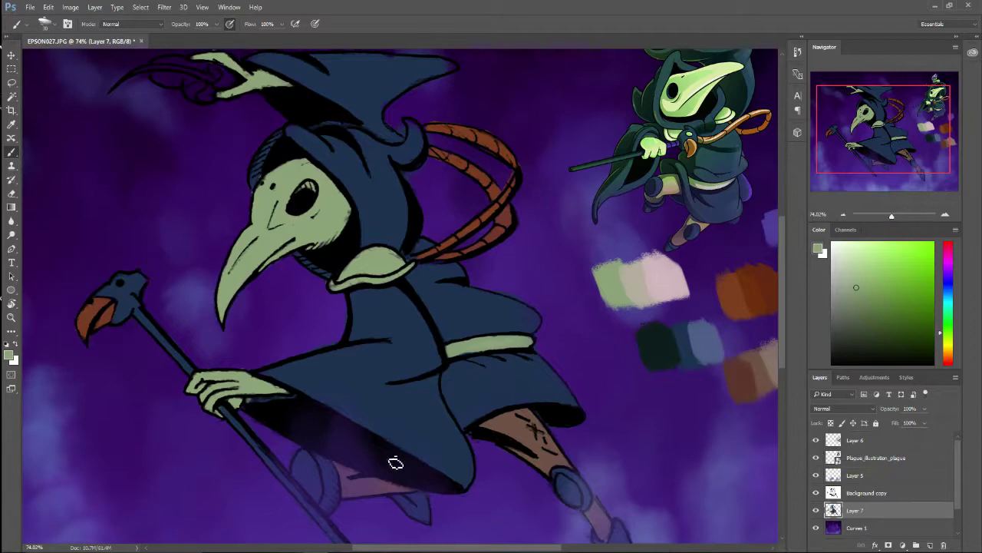
# Step: Hide the Plague_illustration_plague reference and add a new layer between Layer 5 and Background copy
pyautogui.scroll(-10, 391, 446)
pyautogui.scroll(5, 415, 292)
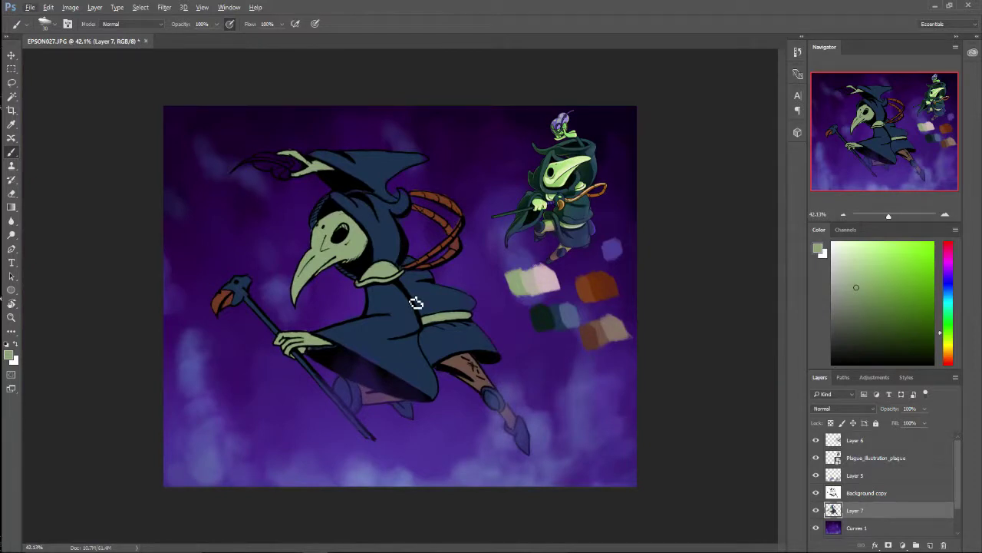
pyautogui.click(816, 459)
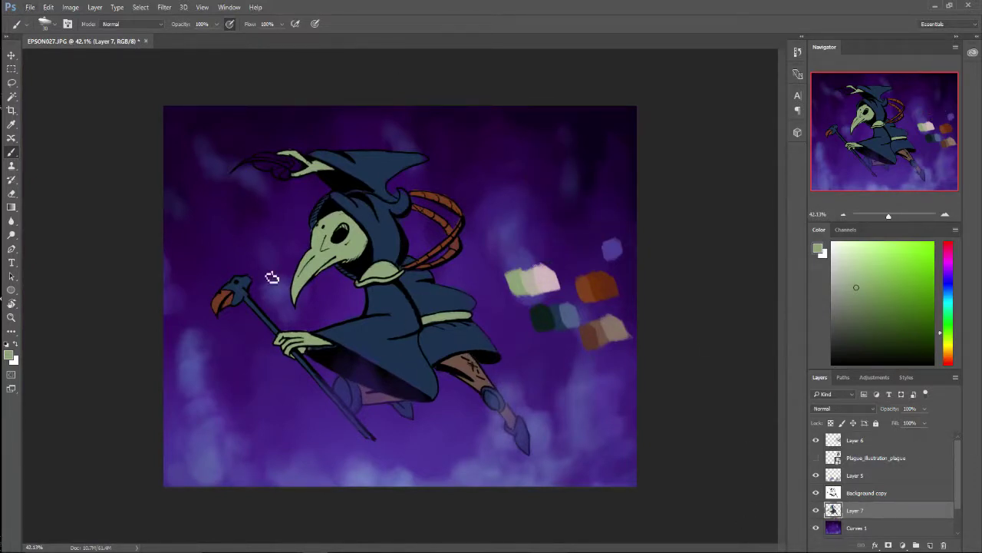
pyautogui.click(895, 458)
pyautogui.click(900, 475)
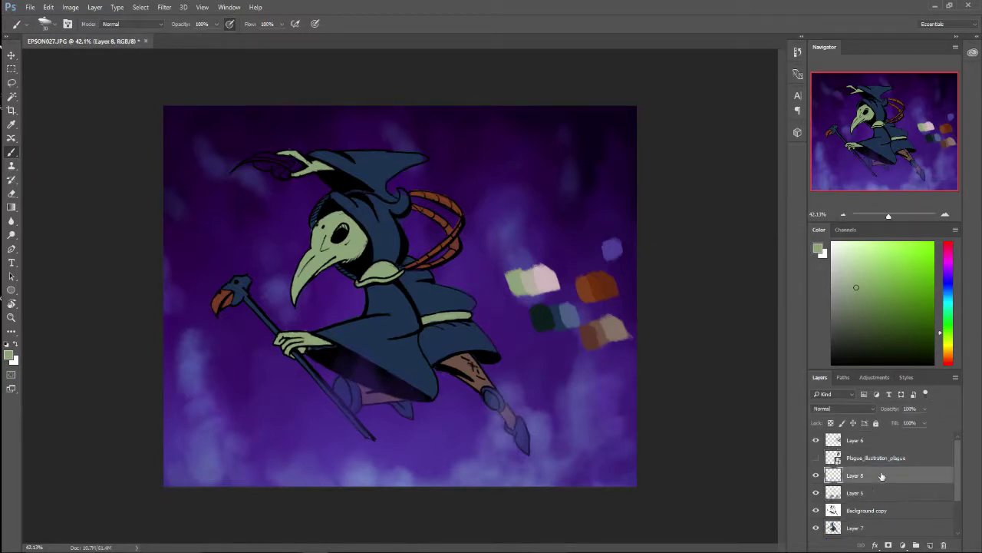
pyautogui.keyDown('ctrl'); pyautogui.click(931, 545); pyautogui.keyUp('ctrl')
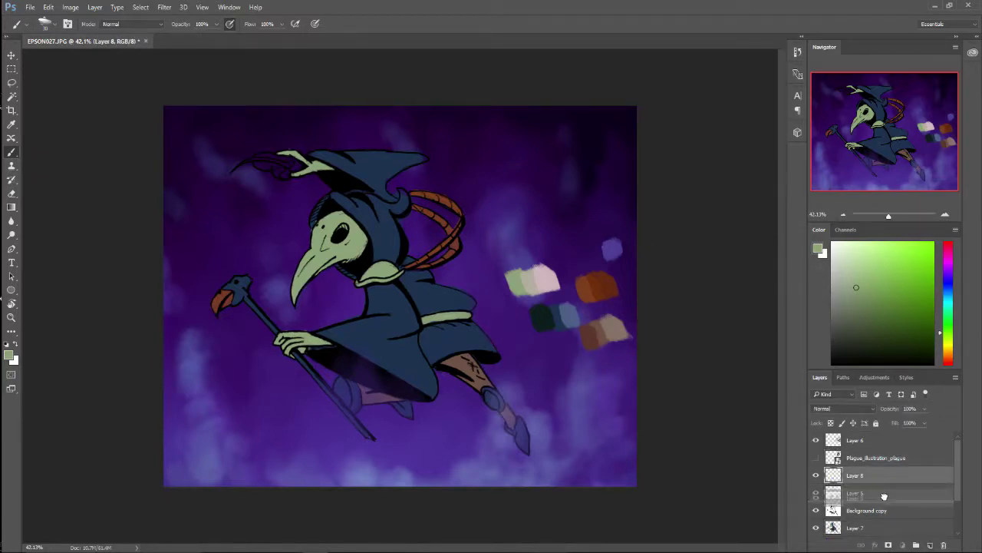
# Step: Draw two red light-direction arrows, one from the upper left towards the figure and one upward beneath it
pyautogui.click(950, 244)
pyautogui.moveTo(166, 154); pyautogui.dragTo(244, 226)
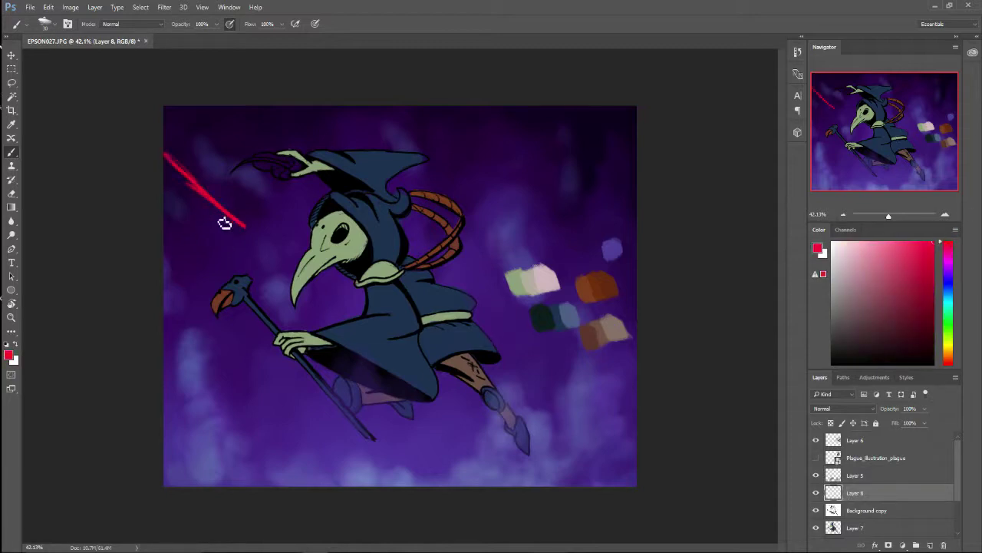
pyautogui.moveTo(183, 204); pyautogui.dragTo(226, 164)
pyautogui.moveTo(433, 476)
pyautogui.mouseDown()
pyautogui.moveTo(434, 422)
pyautogui.moveTo(446, 445)
pyautogui.mouseUp()
pyautogui.moveTo(415, 443); pyautogui.dragTo(433, 421)
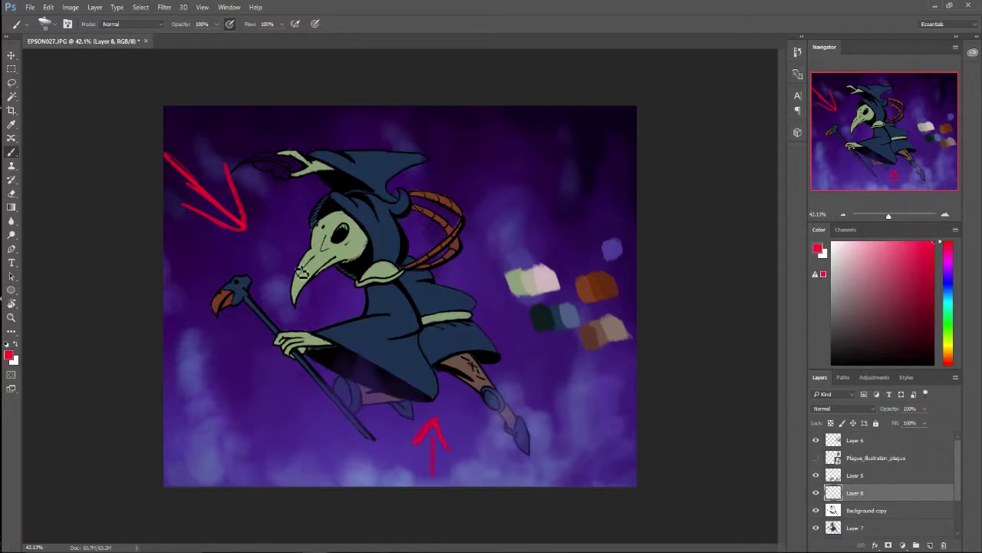
# Step: Mark the lit areas in red along the mask, hood, chest, sleeve, hat brim and both hands
pyautogui.moveTo(327, 222)
pyautogui.mouseDown()
pyautogui.moveTo(299, 290)
pyautogui.moveTo(302, 276)
pyautogui.mouseUp()
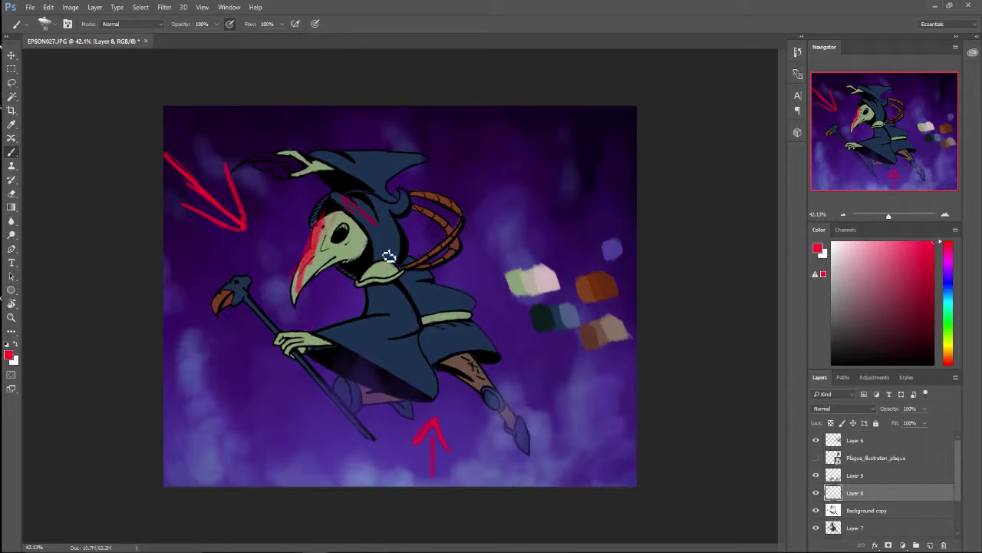
pyautogui.moveTo(350, 203); pyautogui.dragTo(382, 247)
pyautogui.moveTo(374, 286)
pyautogui.mouseDown()
pyautogui.moveTo(369, 334)
pyautogui.moveTo(373, 286)
pyautogui.mouseUp()
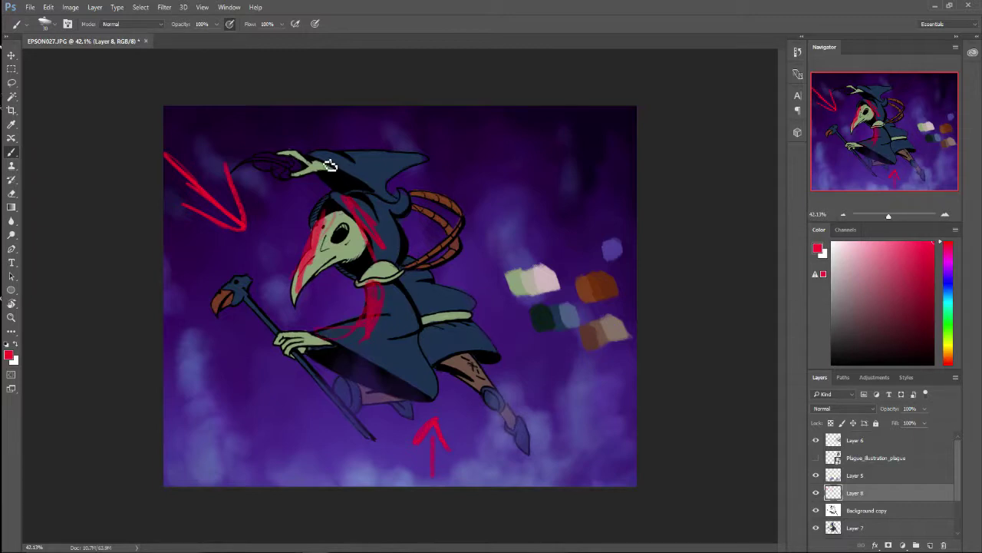
pyautogui.moveTo(330, 164); pyautogui.dragTo(372, 187)
pyautogui.moveTo(289, 153); pyautogui.dragTo(321, 171)
pyautogui.moveTo(285, 344); pyautogui.dragTo(316, 350)
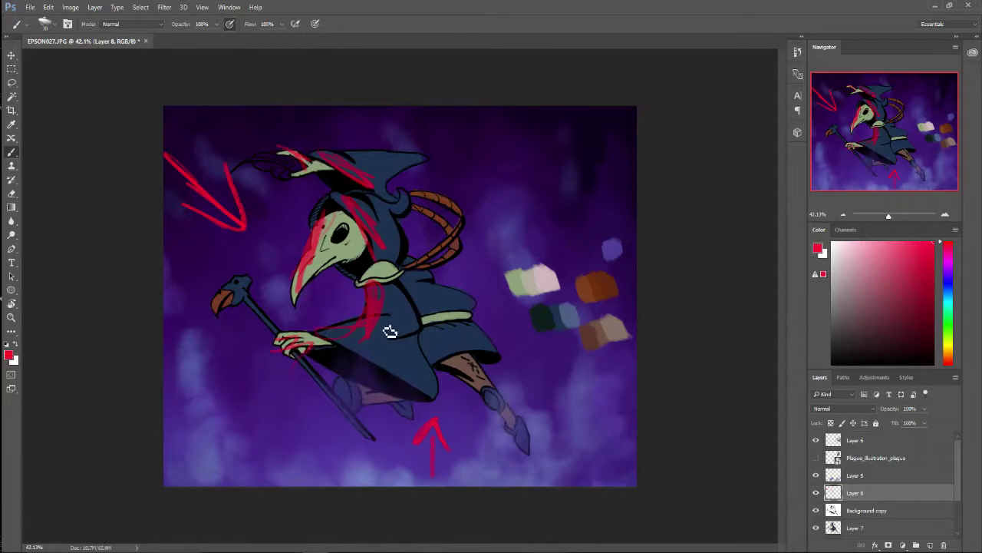
# Step: Mark the light from below in red along the skirt hem and legs, and circle the figure's front with large ovals
pyautogui.moveTo(430, 362)
pyautogui.mouseDown()
pyautogui.moveTo(462, 347)
pyautogui.moveTo(496, 411)
pyautogui.mouseUp()
pyautogui.moveTo(403, 402); pyautogui.dragTo(373, 401)
pyautogui.moveTo(244, 327)
pyautogui.mouseDown()
pyautogui.moveTo(244, 260)
pyautogui.moveTo(243, 326)
pyautogui.moveTo(298, 369)
pyautogui.mouseUp()
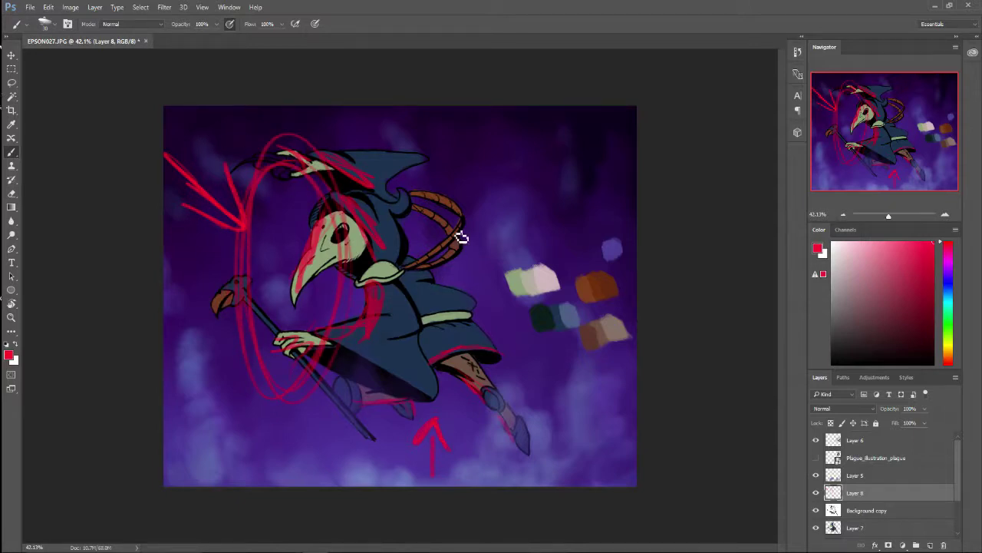
pyautogui.moveTo(429, 163)
pyautogui.mouseDown()
pyautogui.moveTo(494, 250)
pyautogui.moveTo(373, 145)
pyautogui.moveTo(460, 338)
pyautogui.mouseUp()
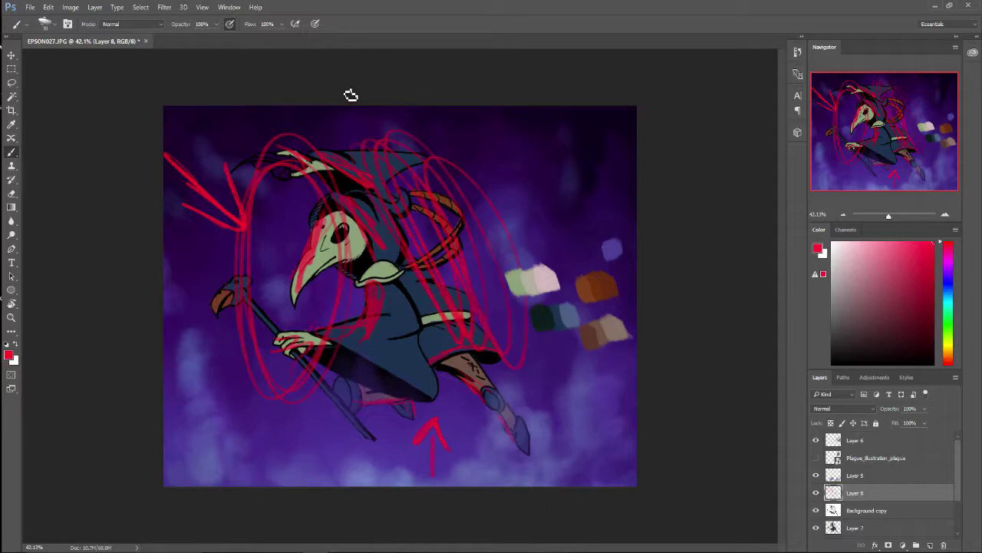
pyautogui.hotkey('ctrl', 'z')
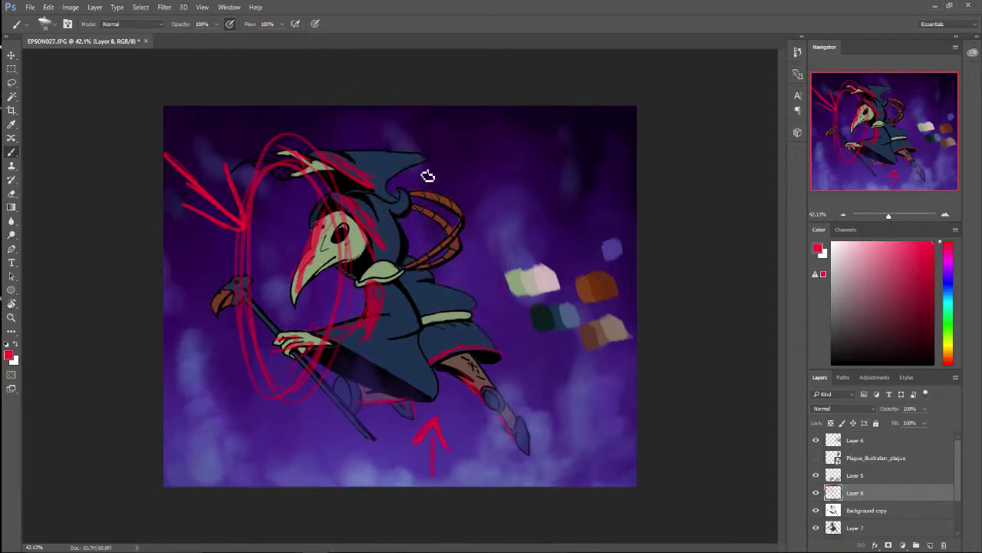
pyautogui.moveTo(486, 331)
pyautogui.mouseDown()
pyautogui.moveTo(406, 238)
pyautogui.moveTo(443, 261)
pyautogui.mouseUp()
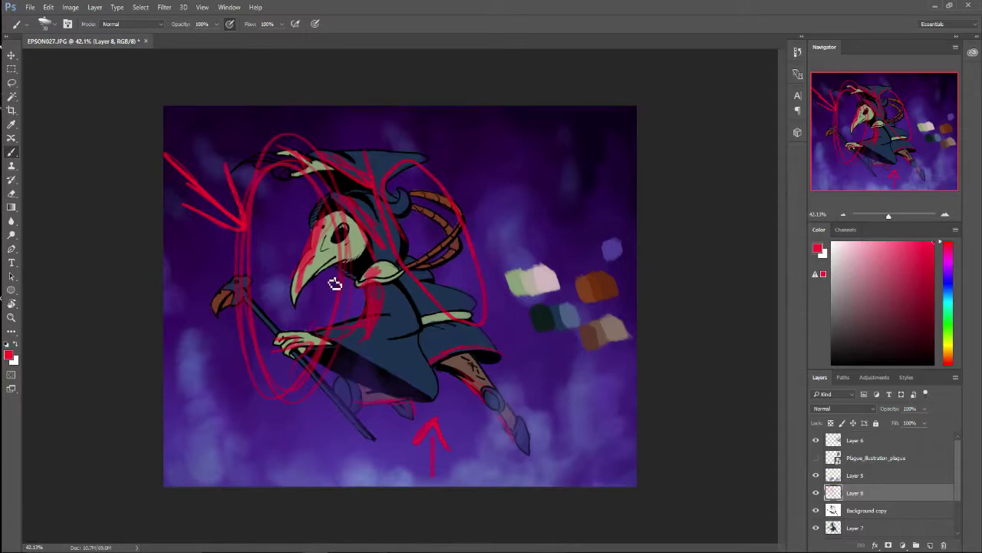
pyautogui.hotkey('ctrl', 'z')
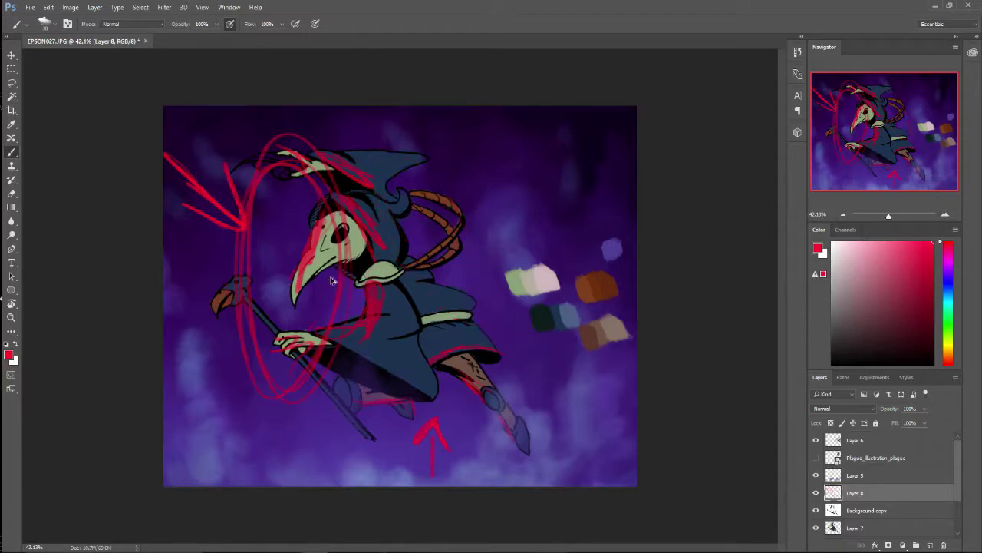
# Step: Undo the red ovals around the figure's front, and set up a new layer beneath the hidden Layer 8
pyautogui.hotkey('ctrl', 'z')
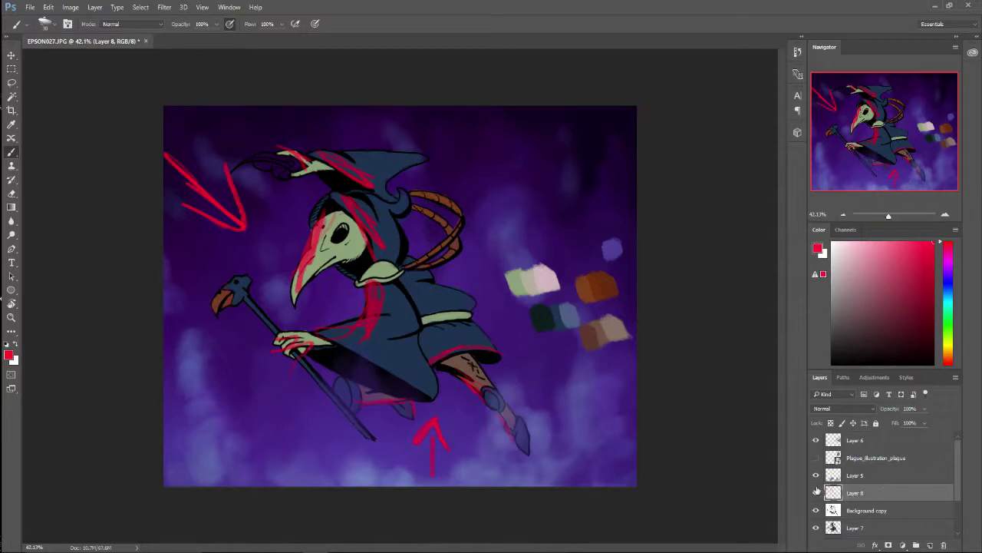
pyautogui.click(816, 492)
pyautogui.click(929, 543)
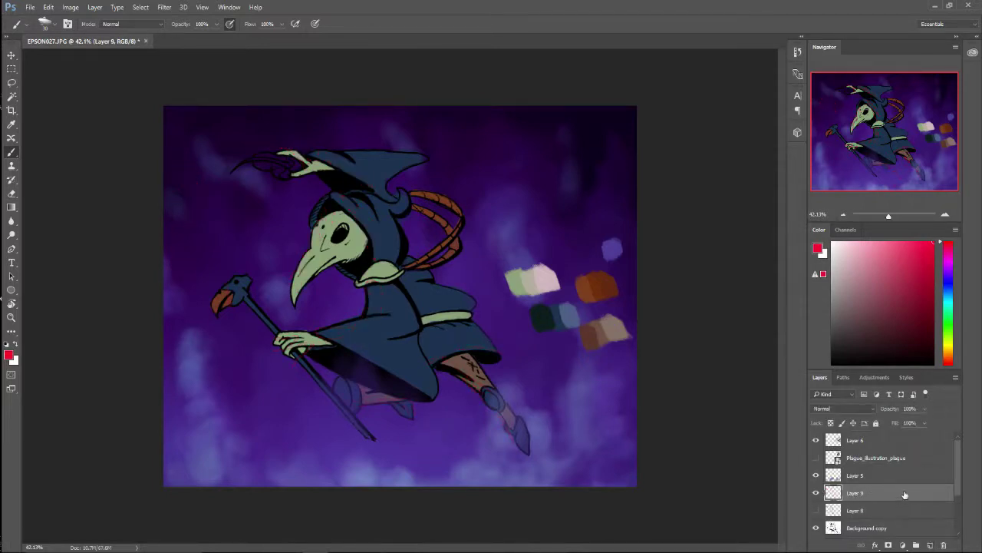
pyautogui.moveTo(905, 495); pyautogui.dragTo(908, 515)
# Step: Paint a shadow down the robe's side fold and sleeve edge with the palette's dark green, checking it without the line art
pyautogui.scroll(1, 408, 316)
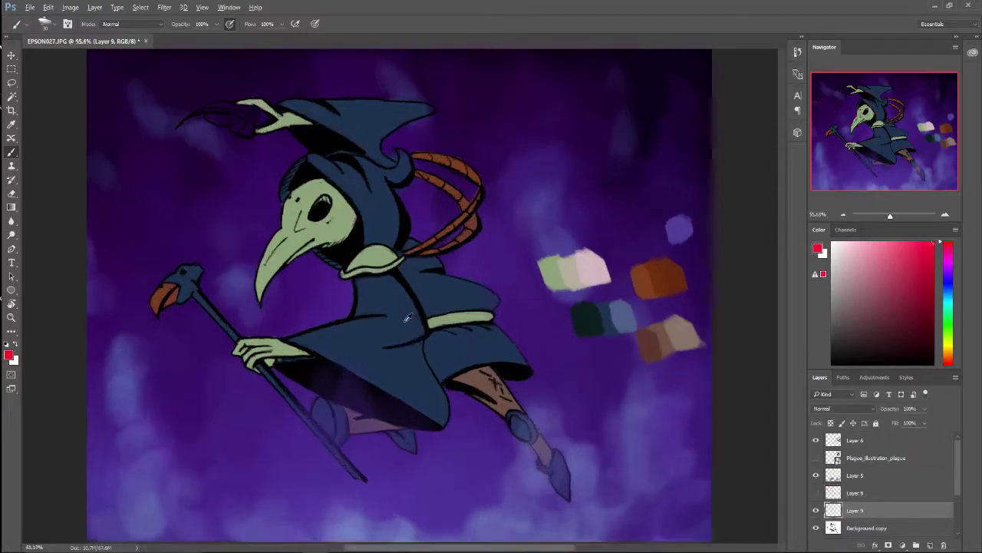
pyautogui.scroll(1, 408, 316)
pyautogui.keyDown('alt'); pyautogui.click(398, 301); pyautogui.keyUp('alt')
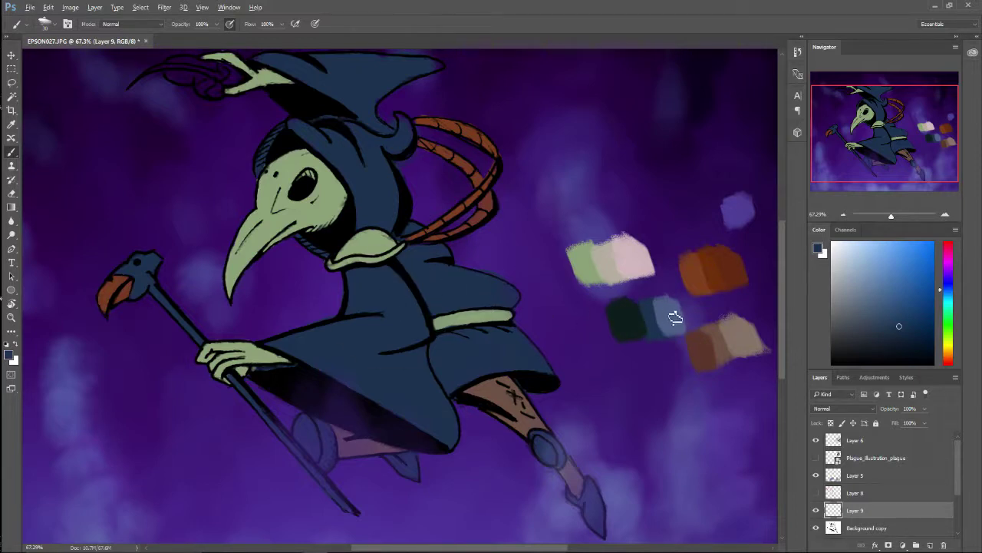
pyautogui.keyDown('alt'); pyautogui.click(636, 315); pyautogui.keyUp('alt')
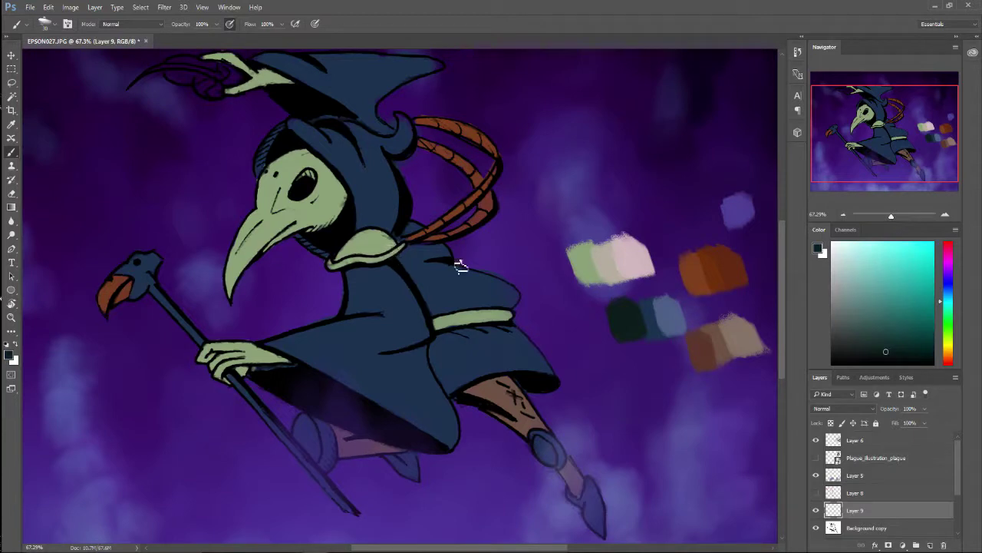
pyautogui.moveTo(391, 277); pyautogui.dragTo(415, 301)
pyautogui.hotkey('ctrl', 'z')
pyautogui.moveTo(395, 269)
pyautogui.mouseDown()
pyautogui.moveTo(428, 329)
pyautogui.moveTo(416, 305)
pyautogui.moveTo(400, 353)
pyautogui.moveTo(382, 356)
pyautogui.moveTo(408, 351)
pyautogui.moveTo(413, 339)
pyautogui.moveTo(396, 268)
pyautogui.moveTo(387, 349)
pyautogui.moveTo(395, 289)
pyautogui.moveTo(398, 356)
pyautogui.moveTo(396, 270)
pyautogui.moveTo(420, 401)
pyautogui.moveTo(425, 358)
pyautogui.moveTo(447, 439)
pyautogui.mouseUp()
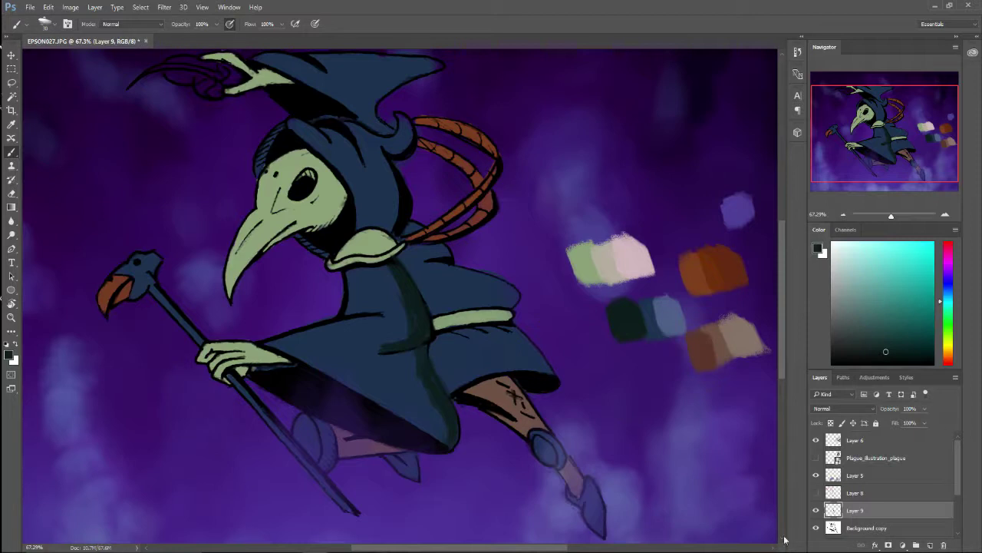
pyautogui.click(825, 528)
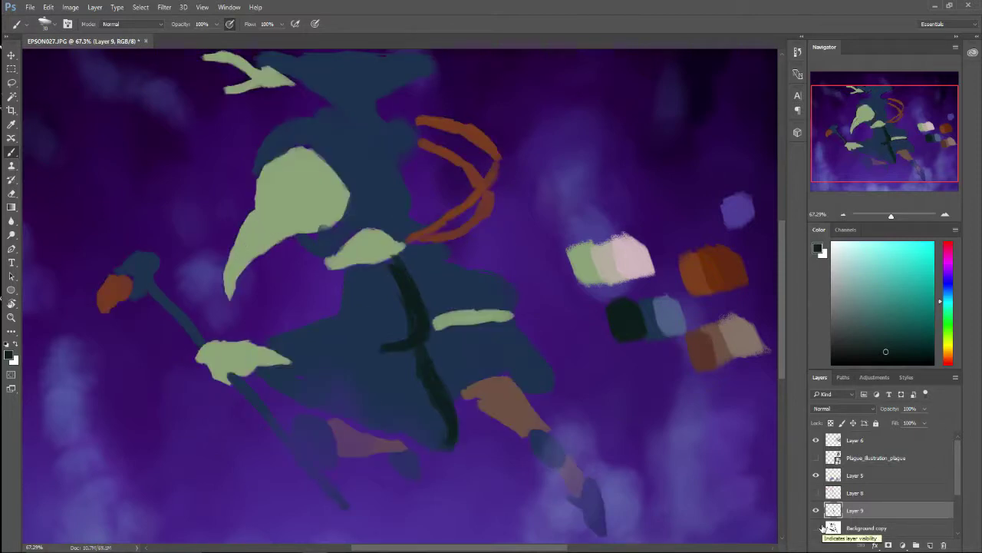
pyautogui.click(823, 528)
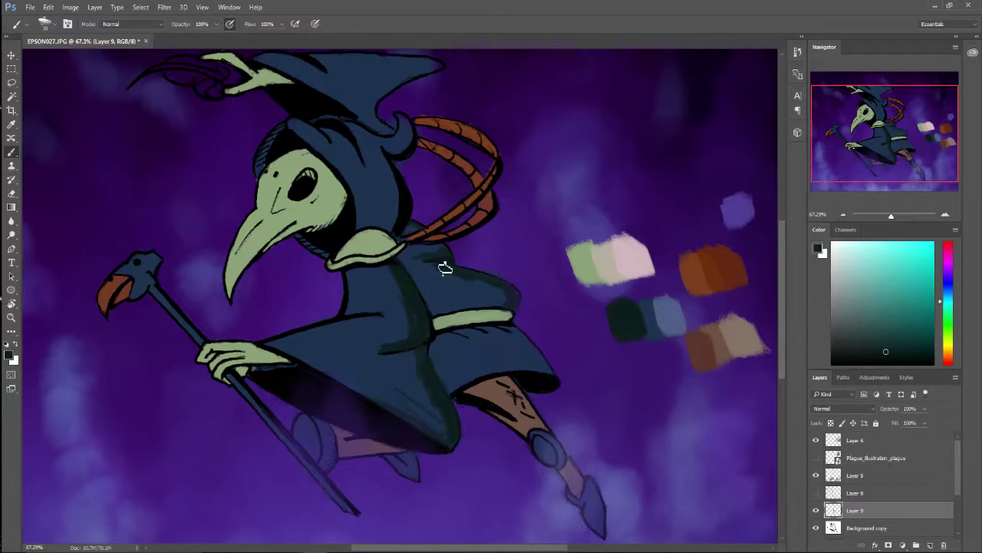
# Step: Shade the cape's back, the skirt's rear edge, the hood and the hat tip with the same dark green
pyautogui.moveTo(445, 268); pyautogui.dragTo(493, 286)
pyautogui.moveTo(512, 331); pyautogui.dragTo(547, 372)
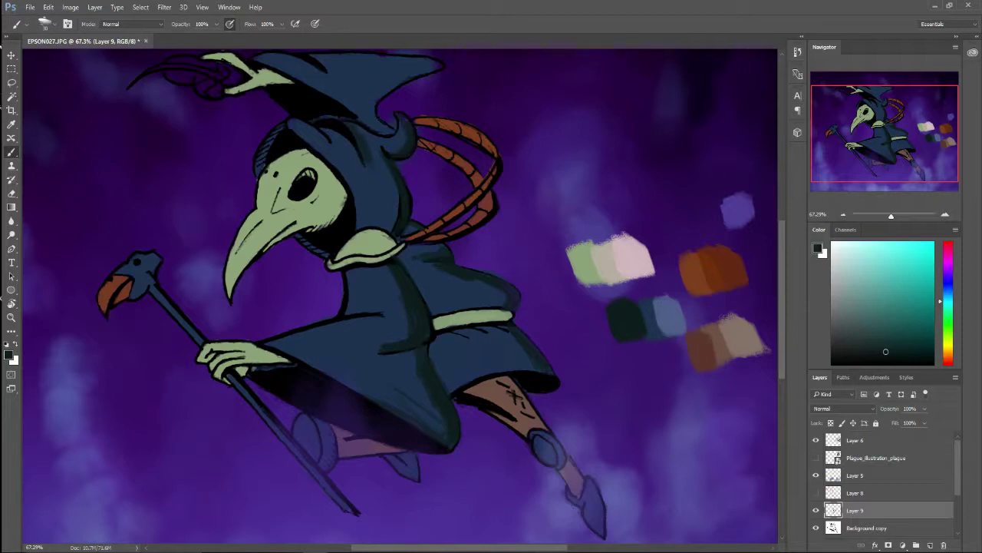
pyautogui.scroll(3, 338, 135)
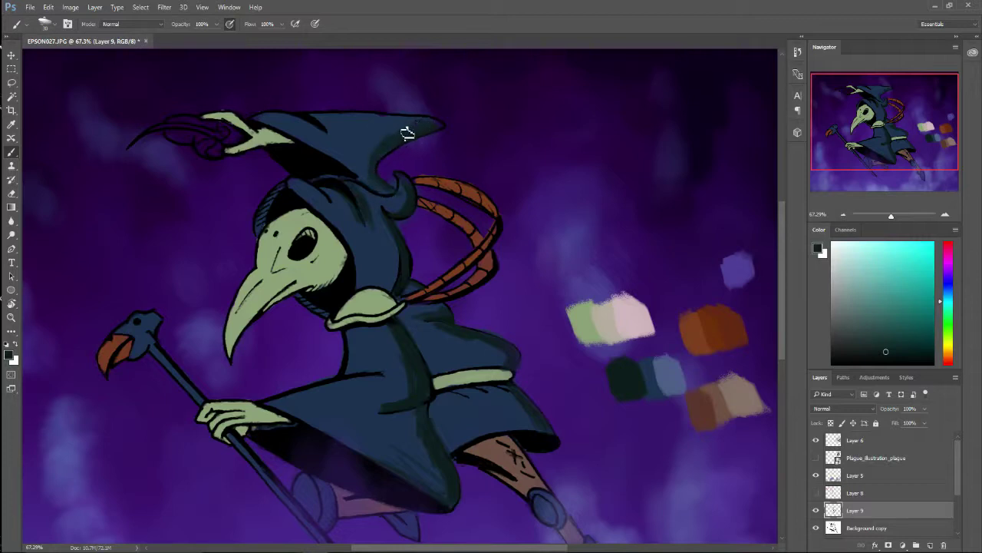
pyautogui.scroll(-5, 423, 219)
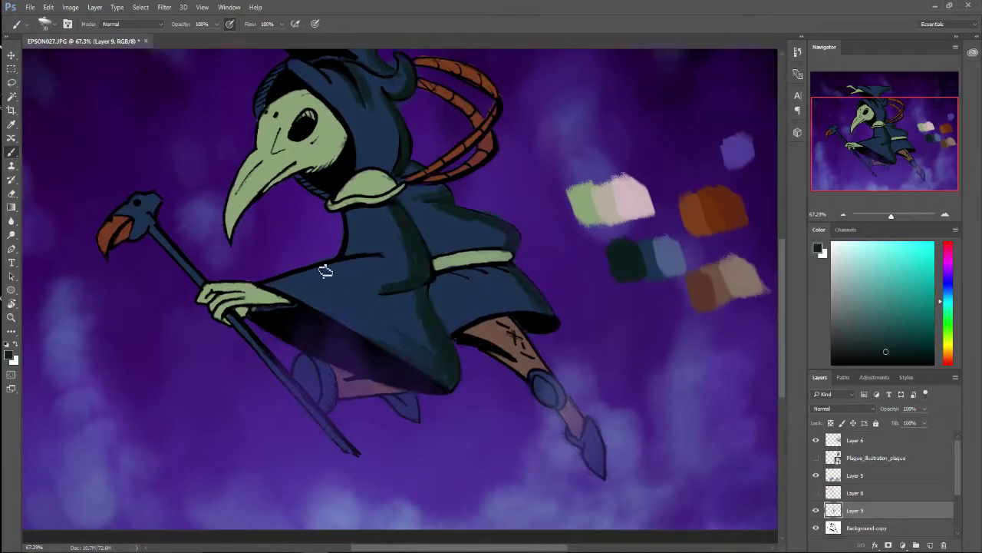
pyautogui.scroll(3, 390, 287)
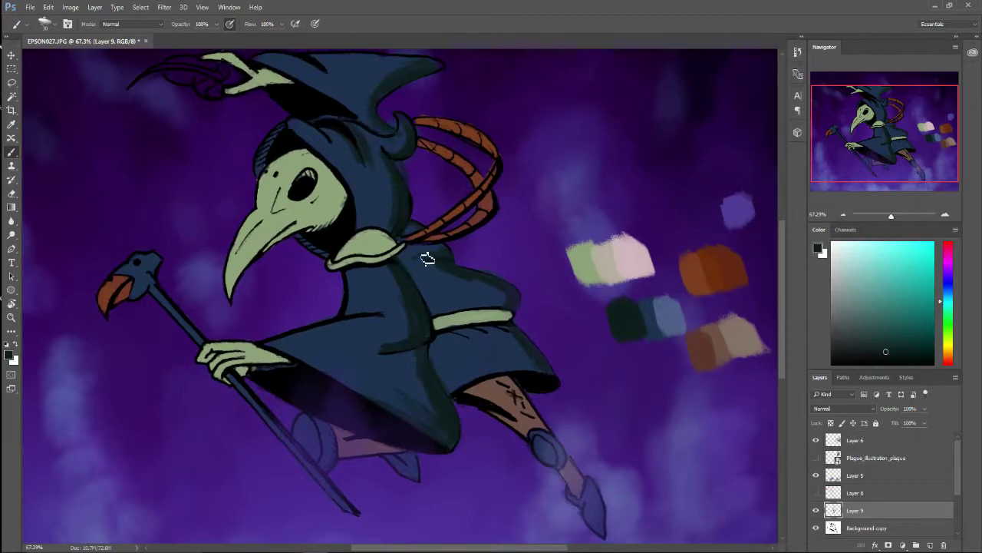
pyautogui.scroll(-5, 428, 254)
pyautogui.scroll(5, 421, 258)
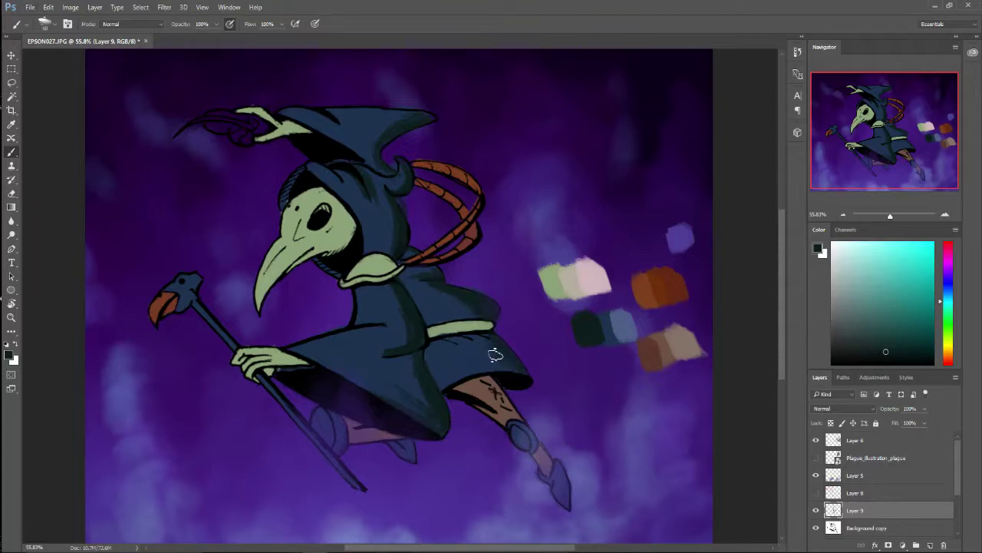
pyautogui.press('[')
pyautogui.press('[')
pyautogui.press('[')
pyautogui.press('[')
pyautogui.press('[')
pyautogui.press('[')
pyautogui.press('[')
pyautogui.press('[')
pyautogui.moveTo(367, 358); pyautogui.dragTo(365, 373)
pyautogui.scroll(12, 300, 260)
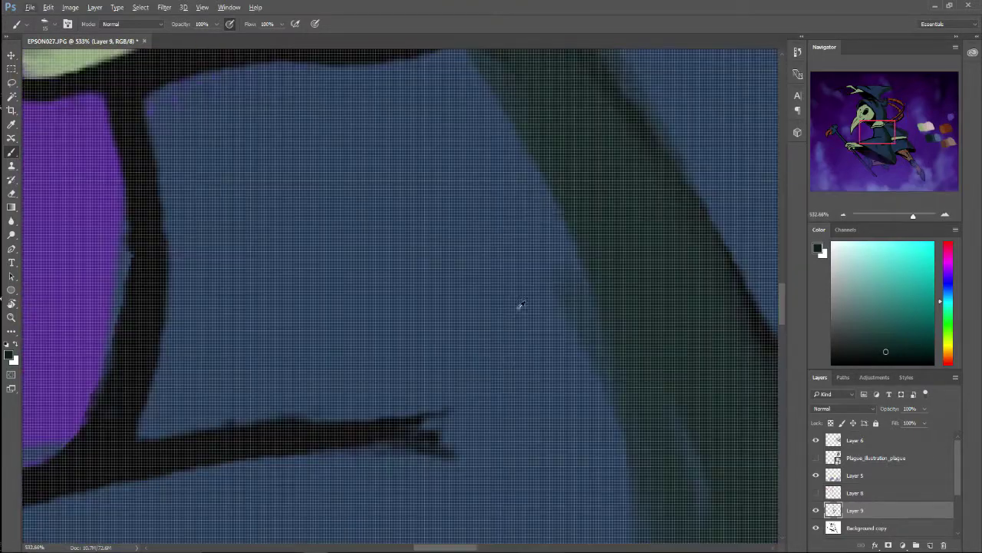
pyautogui.moveTo(599, 352)
pyautogui.mouseDown()
pyautogui.moveTo(540, 309)
pyautogui.moveTo(523, 336)
pyautogui.moveTo(404, 246)
pyautogui.mouseUp()
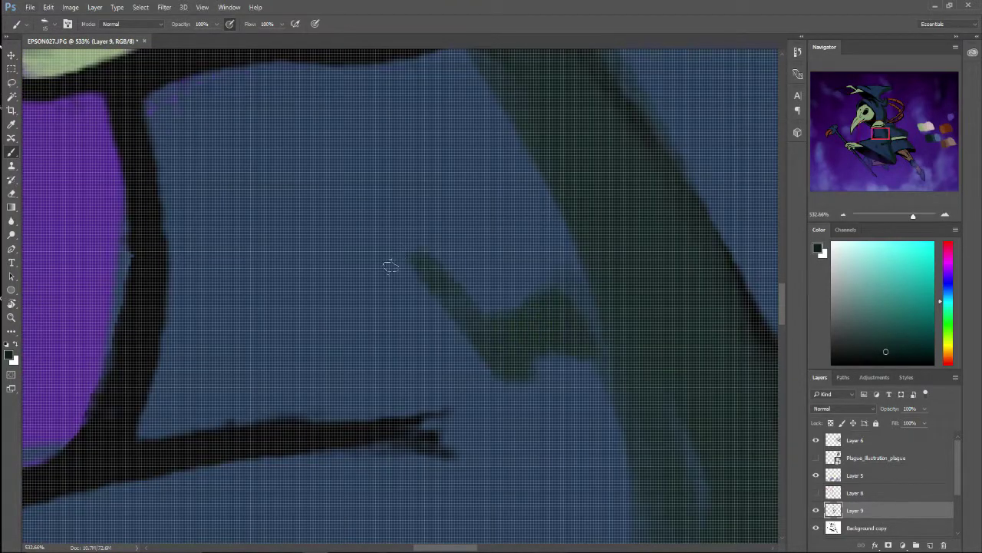
pyautogui.hotkey('ctrl', 'z')
pyautogui.scroll(-5, 396, 331)
pyautogui.scroll(-4, 340, 391)
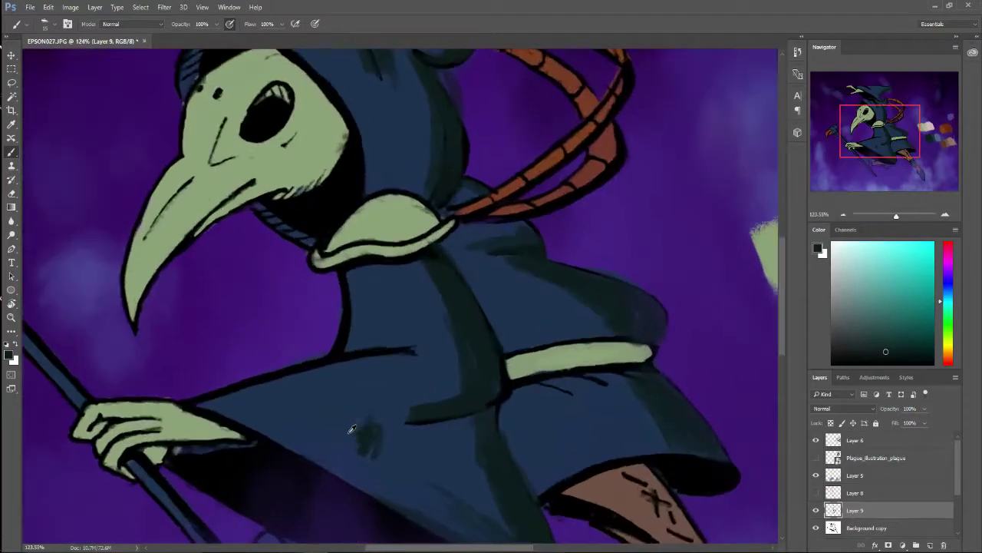
pyautogui.press('e')
pyautogui.moveTo(360, 451)
pyautogui.mouseDown()
pyautogui.moveTo(363, 403)
pyautogui.moveTo(385, 460)
pyautogui.mouseUp()
pyautogui.press('b')
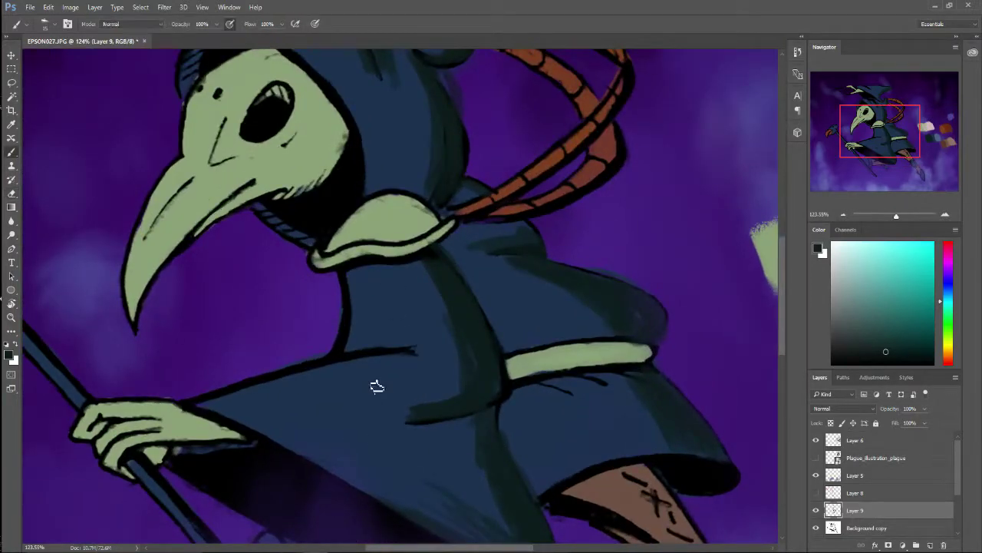
# Step: Enlarge the brush and broaden the dark shadows on the back of the hood, the belt's rear end and the robe's side fold
pyautogui.press(']')
pyautogui.press(']')
pyautogui.press(']')
pyautogui.press(']')
pyautogui.press(']')
pyautogui.moveTo(405, 99); pyautogui.dragTo(425, 192)
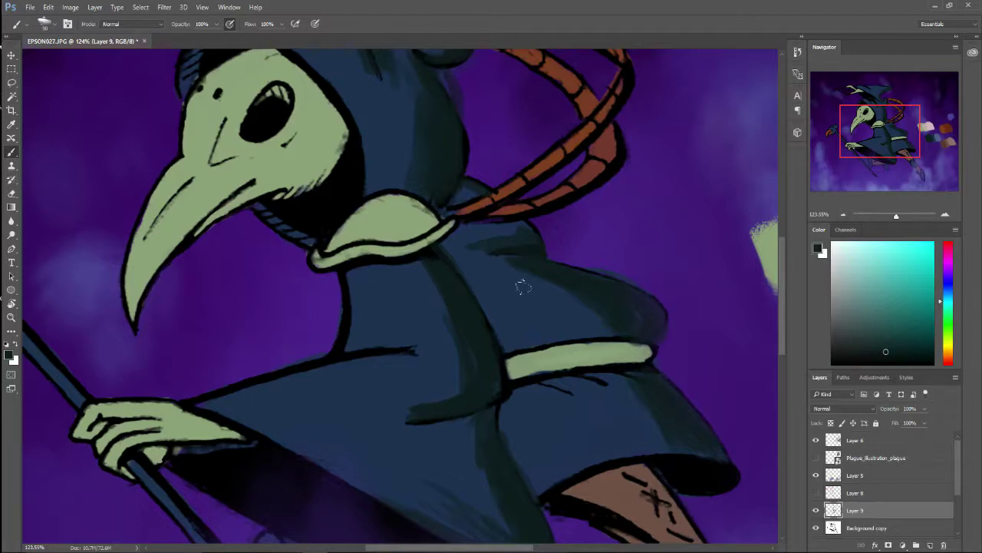
pyautogui.moveTo(588, 350); pyautogui.dragTo(637, 349)
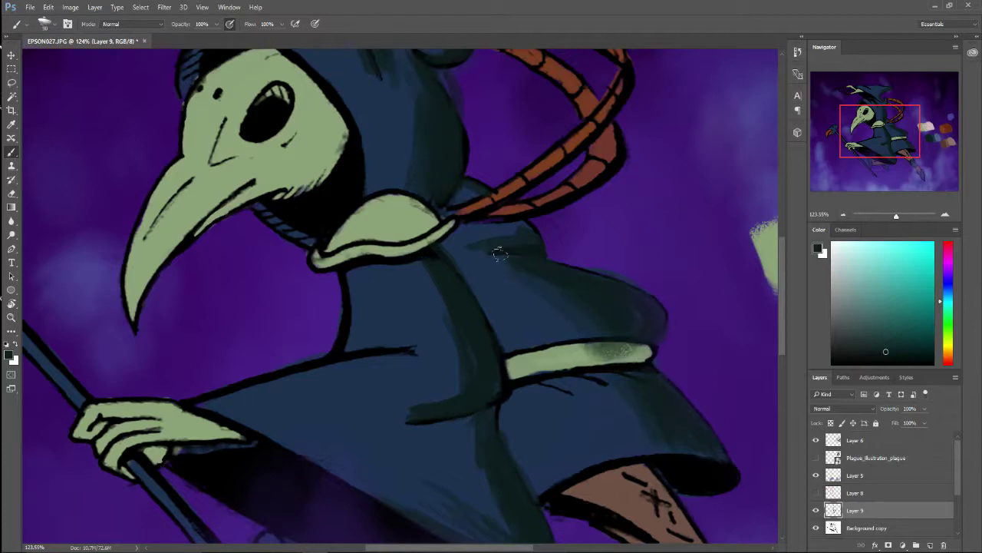
pyautogui.moveTo(432, 309); pyautogui.dragTo(452, 361)
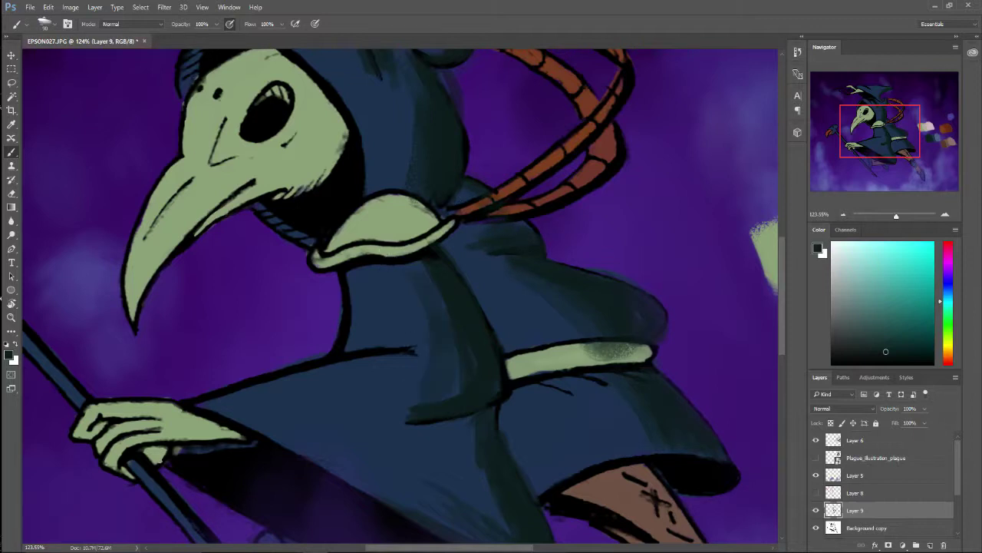
pyautogui.scroll(-5, 452, 407)
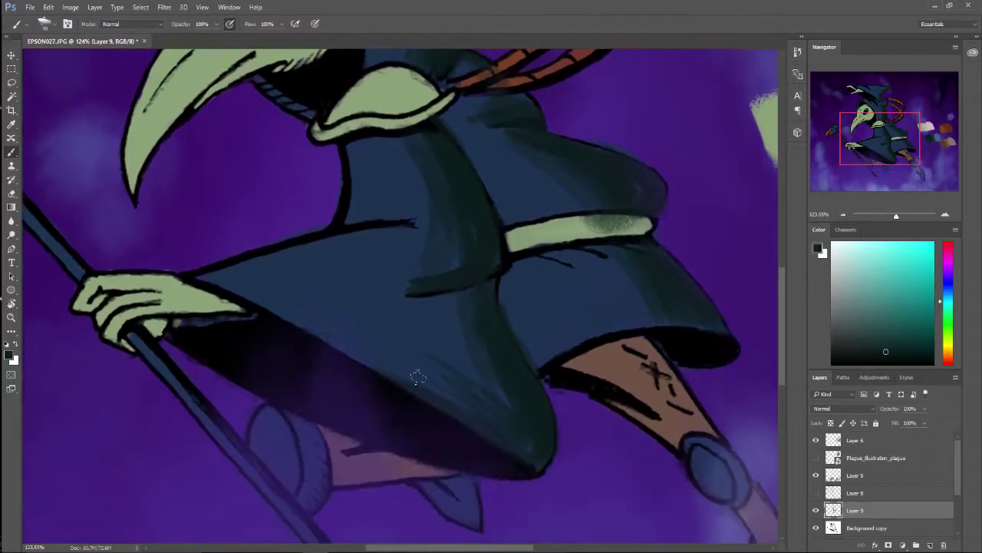
pyautogui.scroll(3, 529, 225)
pyautogui.scroll(5, 530, 224)
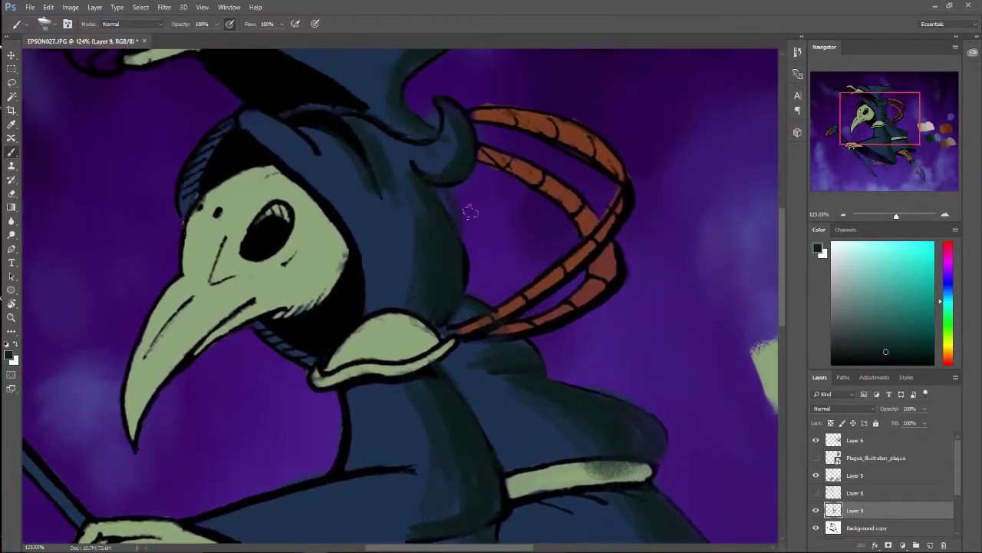
# Step: Derive a darker, more saturated green from the palette's light green and shade the mask's edge beside the hood
pyautogui.scroll(-8, 253, 230)
pyautogui.scroll(5, 583, 301)
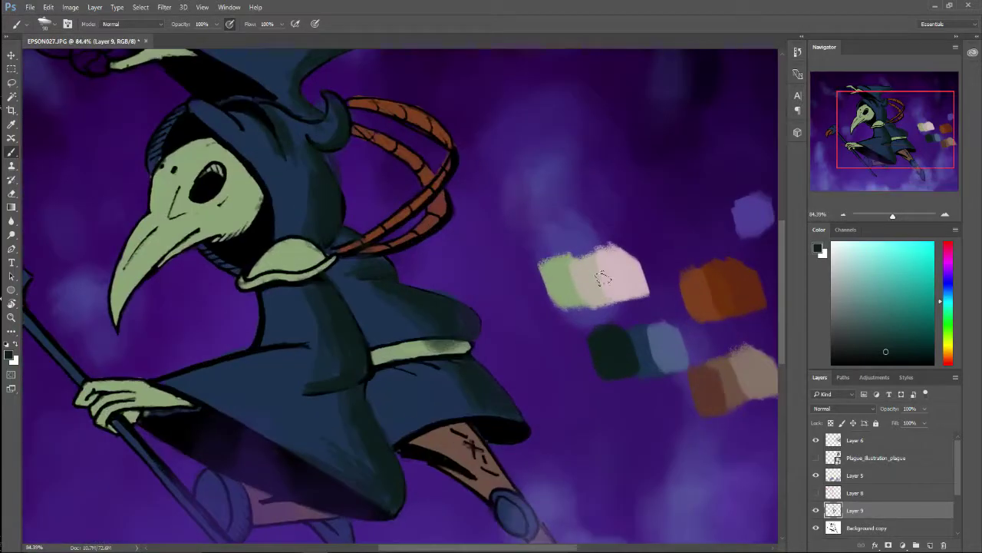
pyautogui.keyDown('alt'); pyautogui.click(564, 272); pyautogui.keyUp('alt')
pyautogui.moveTo(855, 285)
pyautogui.mouseDown()
pyautogui.moveTo(842, 269)
pyautogui.moveTo(875, 297)
pyautogui.mouseUp()
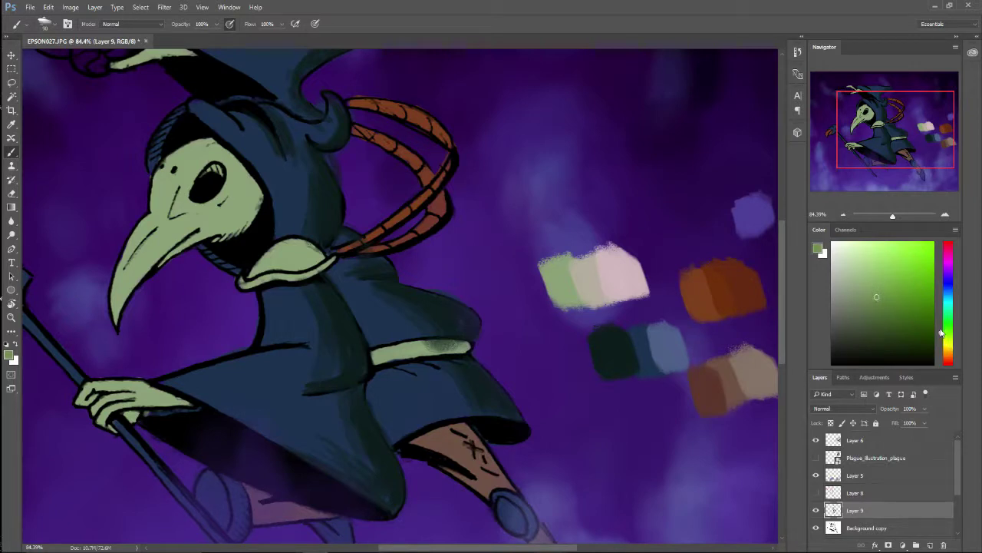
pyautogui.moveTo(941, 333); pyautogui.dragTo(942, 330)
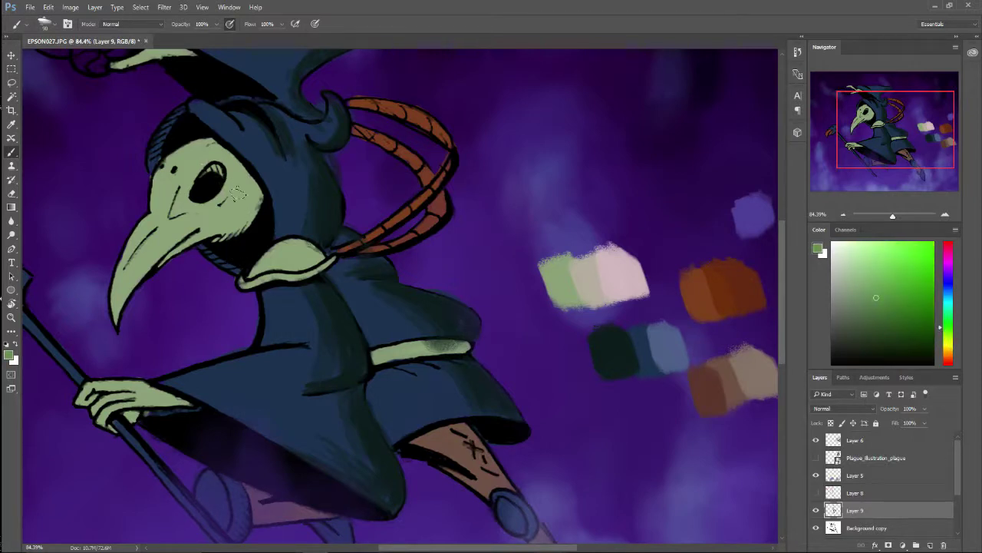
pyautogui.moveTo(238, 193); pyautogui.dragTo(230, 146)
pyautogui.moveTo(249, 205); pyautogui.dragTo(257, 162)
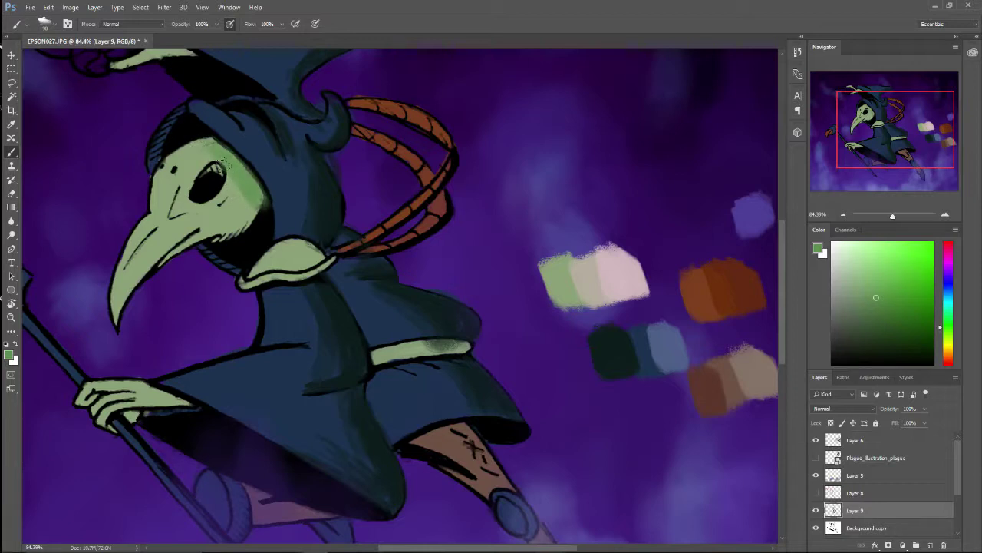
# Step: Shade around the mask's eye socket and along the upper beak with the same green
pyautogui.moveTo(169, 205)
pyautogui.mouseDown()
pyautogui.moveTo(218, 158)
pyautogui.moveTo(211, 140)
pyautogui.moveTo(225, 152)
pyautogui.mouseUp()
pyautogui.hotkey('ctrl', 'alt', 'z')
pyautogui.hotkey('ctrl', 'alt', 'z')
pyautogui.hotkey('ctrl', 'alt', 'z')
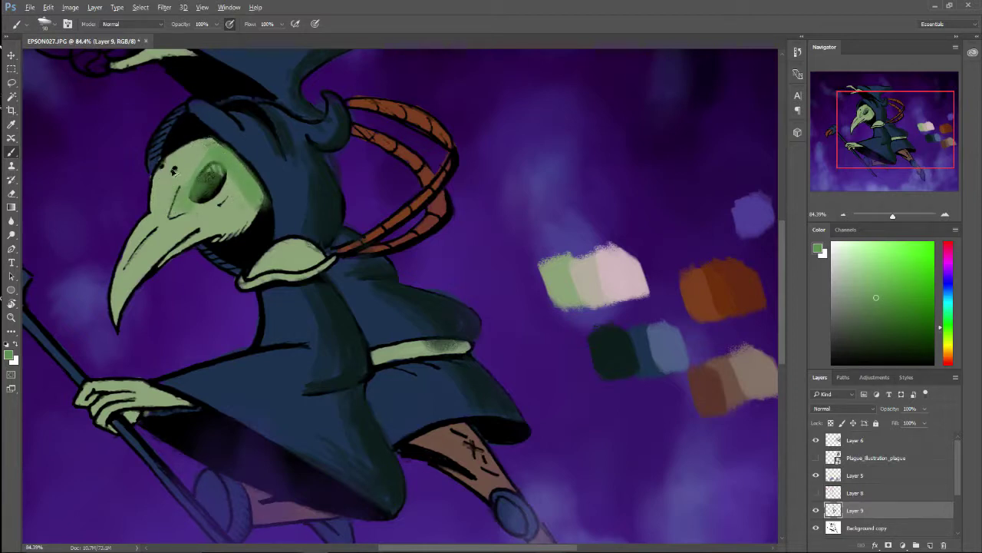
pyautogui.scroll(5, 206, 186)
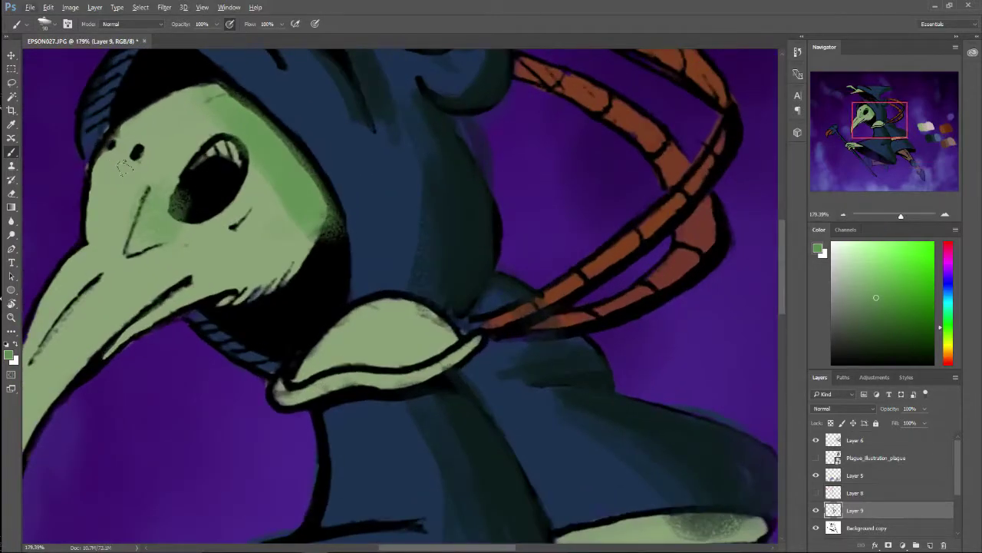
pyautogui.moveTo(160, 202)
pyautogui.mouseDown()
pyautogui.moveTo(217, 144)
pyautogui.moveTo(195, 148)
pyautogui.mouseUp()
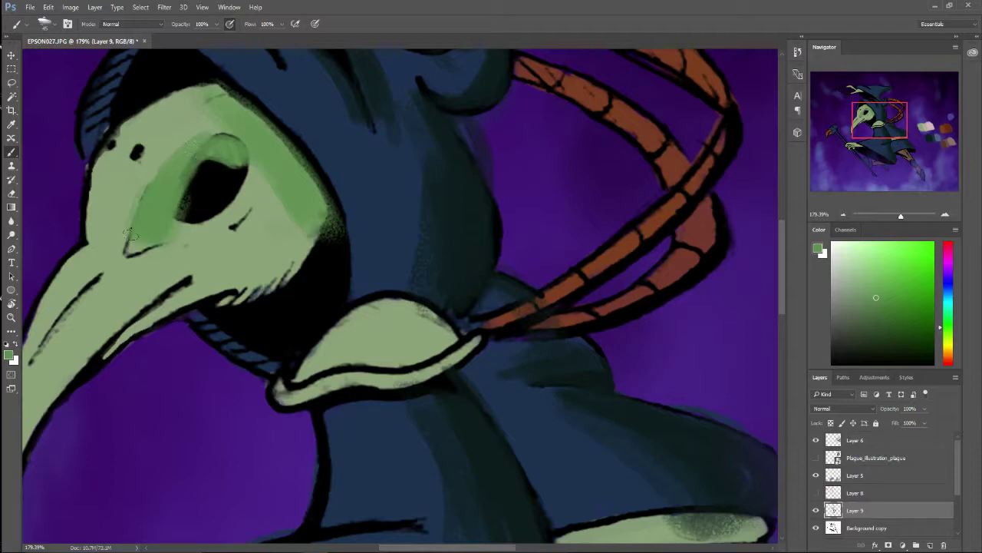
pyautogui.moveTo(131, 233)
pyautogui.mouseDown()
pyautogui.moveTo(181, 232)
pyautogui.moveTo(247, 186)
pyautogui.moveTo(224, 152)
pyautogui.mouseUp()
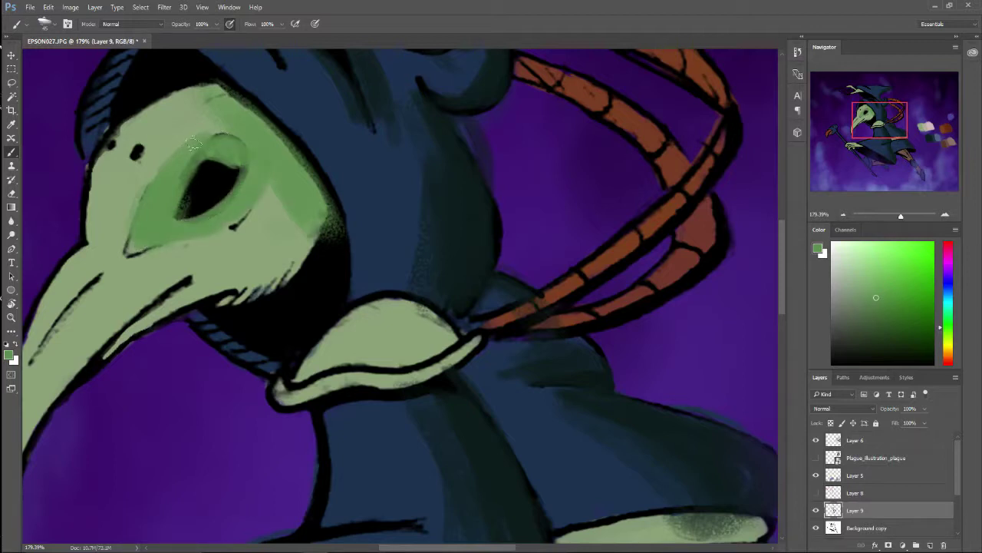
pyautogui.moveTo(118, 239); pyautogui.dragTo(77, 307)
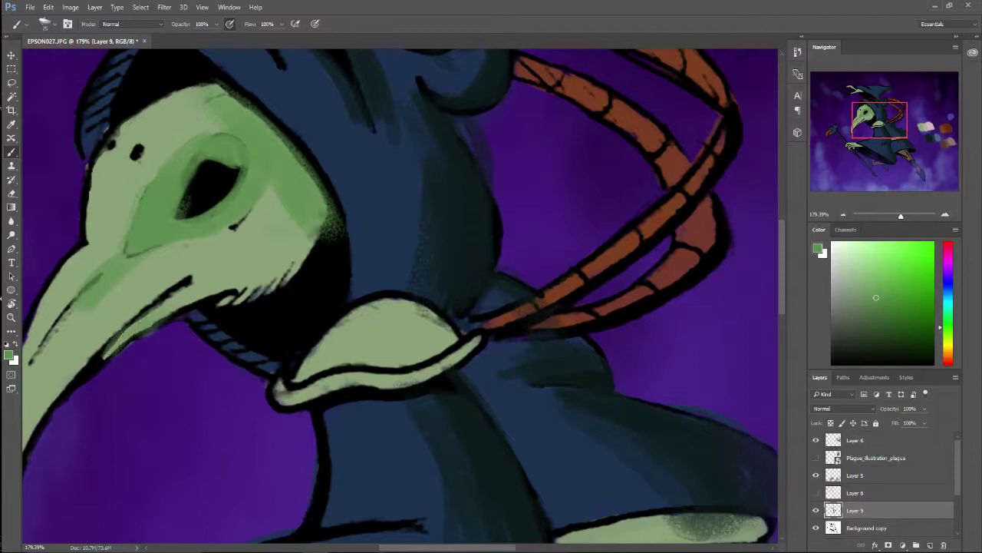
# Step: Shade the mask's rear and lower edges and the belt's rear half with the same green
pyautogui.moveTo(223, 301)
pyautogui.mouseDown()
pyautogui.moveTo(307, 244)
pyautogui.moveTo(300, 187)
pyautogui.mouseUp()
pyautogui.moveTo(182, 80); pyautogui.dragTo(243, 101)
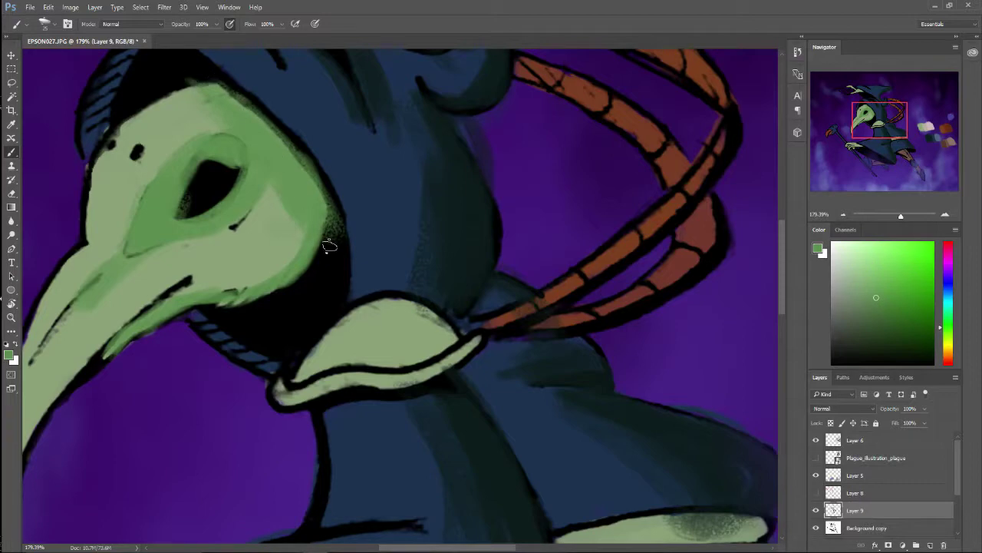
pyautogui.scroll(-10, 312, 41)
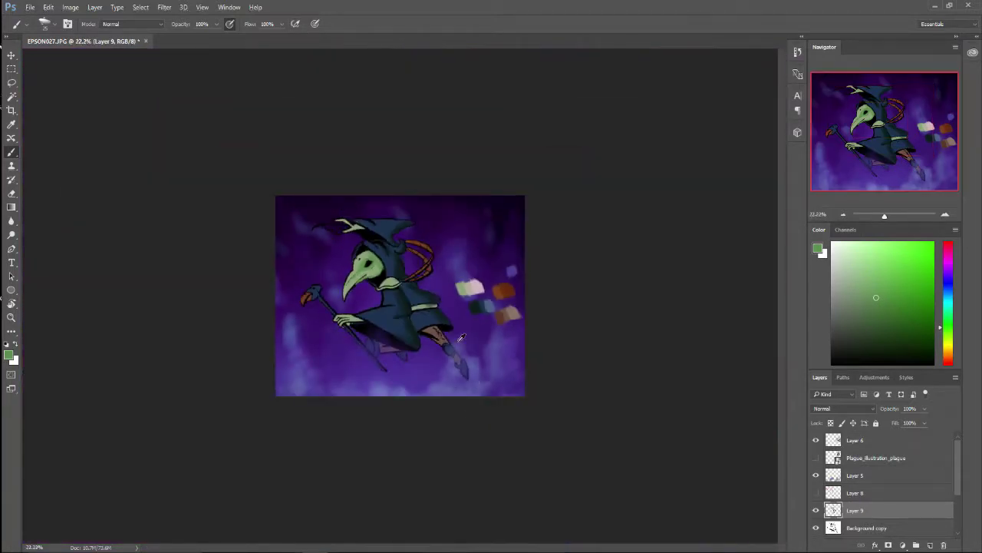
pyautogui.scroll(5, 421, 286)
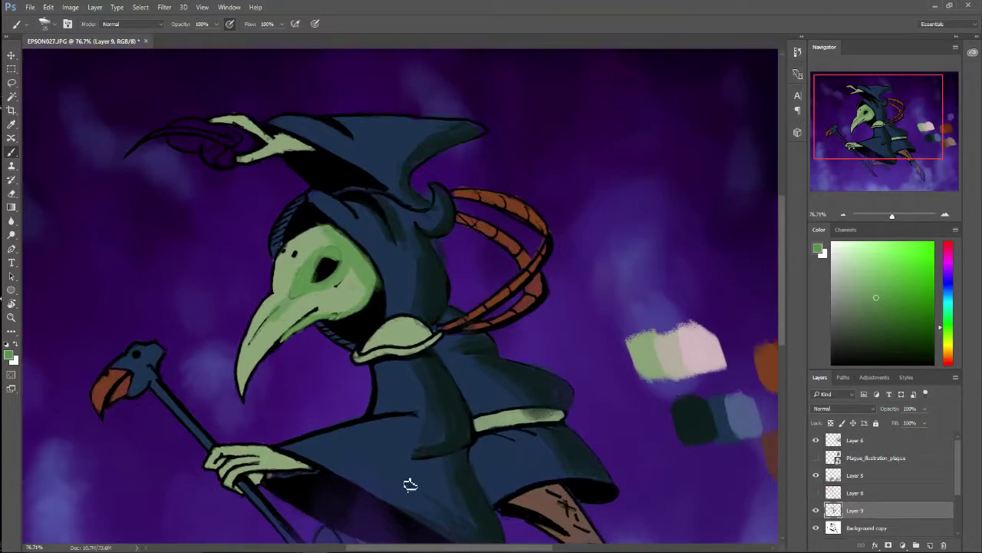
pyautogui.scroll(3, 527, 434)
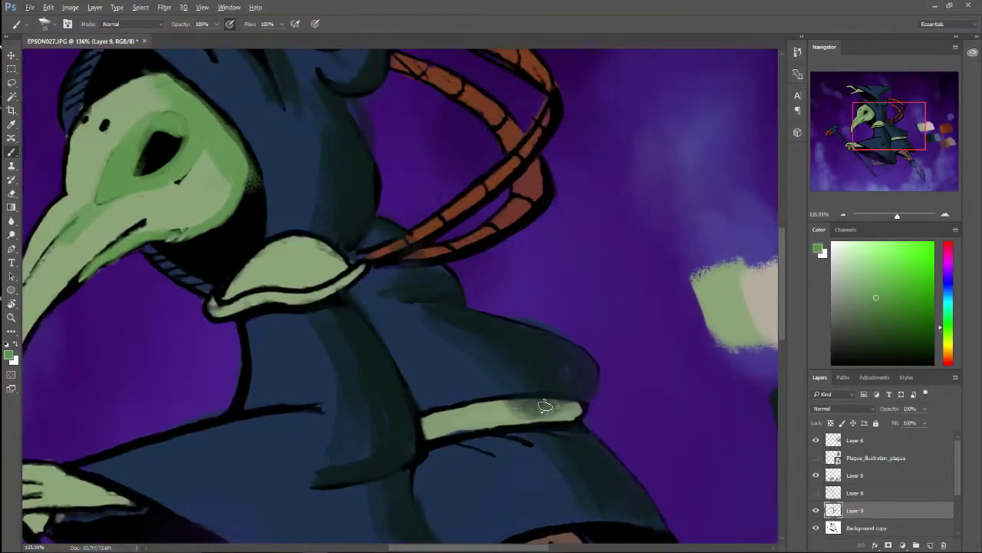
pyautogui.moveTo(545, 406)
pyautogui.mouseDown()
pyautogui.moveTo(571, 416)
pyautogui.moveTo(508, 425)
pyautogui.moveTo(535, 420)
pyautogui.moveTo(551, 402)
pyautogui.moveTo(508, 409)
pyautogui.moveTo(549, 415)
pyautogui.moveTo(502, 411)
pyautogui.moveTo(546, 395)
pyautogui.mouseUp()
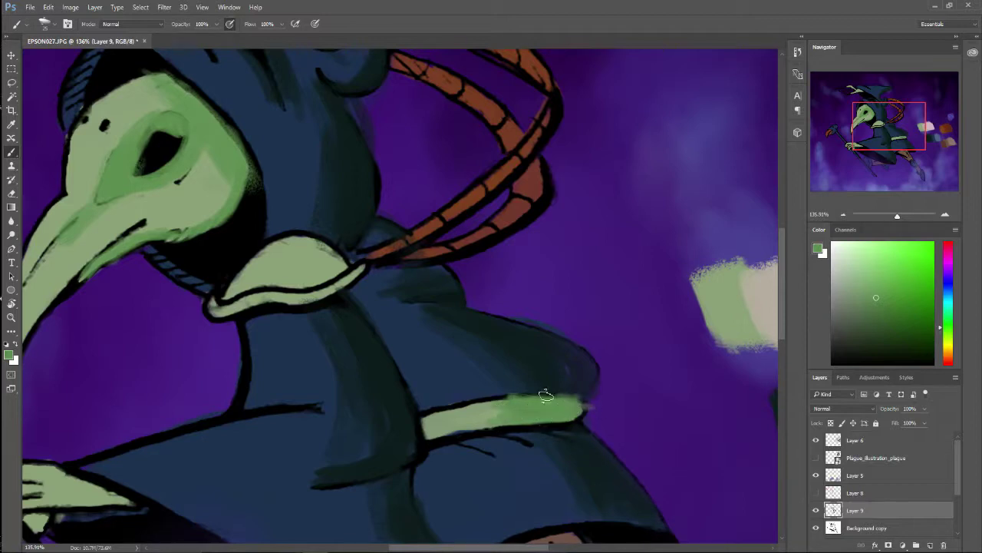
# Step: Shade the upper edge and wrist of the raised hand beside the hat brim with the same green
pyautogui.scroll(-2, 322, 376)
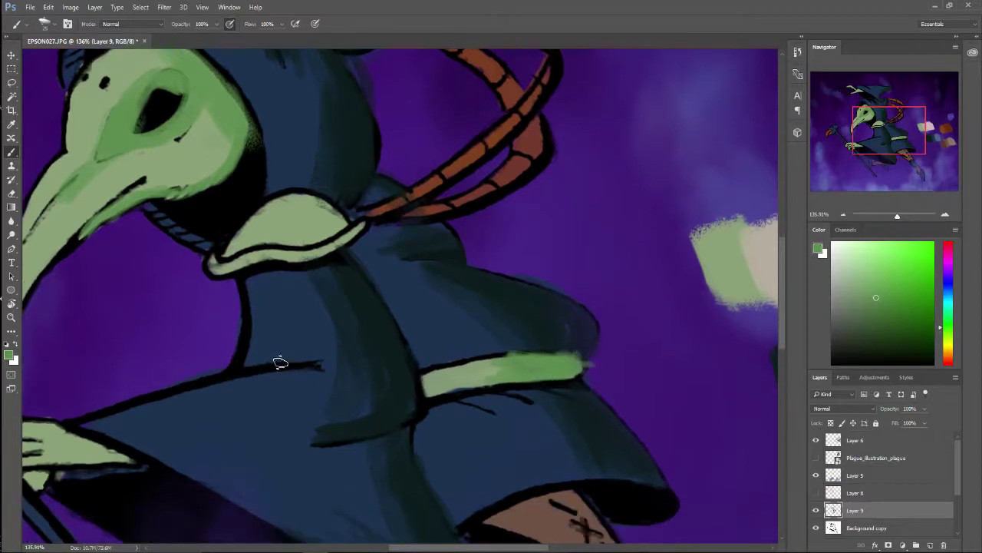
pyautogui.scroll(-6, 104, 406)
pyautogui.scroll(1, 92, 123)
pyautogui.scroll(-3, 82, 96)
pyautogui.scroll(6, 137, 123)
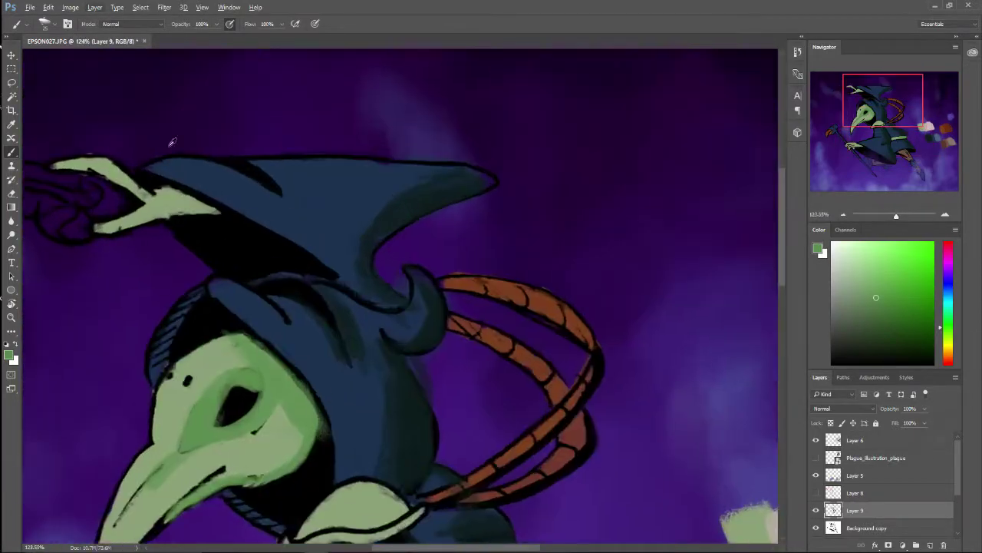
pyautogui.moveTo(247, 251)
pyautogui.mouseDown()
pyautogui.moveTo(116, 185)
pyautogui.moveTo(123, 198)
pyautogui.moveTo(69, 157)
pyautogui.mouseUp()
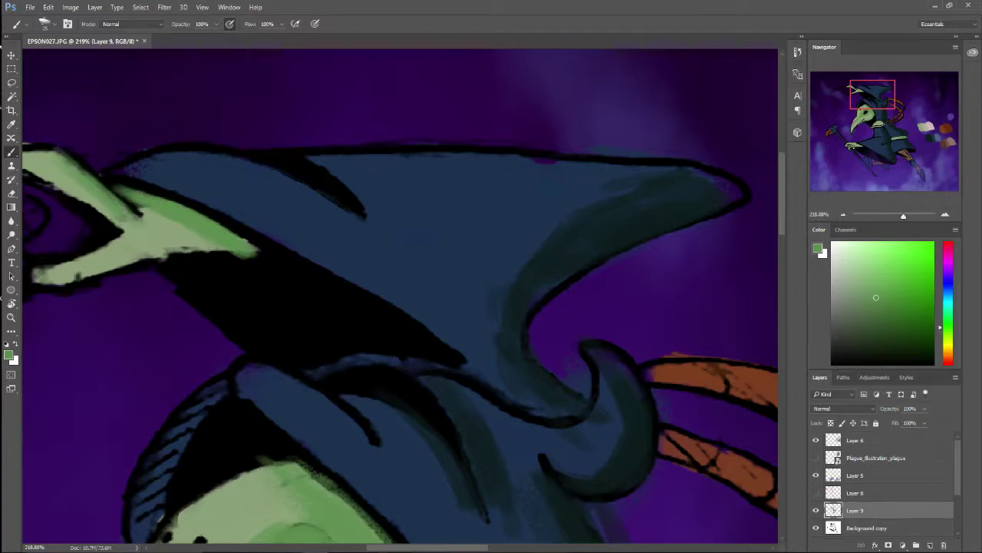
pyautogui.moveTo(222, 251); pyautogui.dragTo(179, 251)
# Step: Shade the wrist and underside of the staff-holding hand in green and clean up the paint along its edge
pyautogui.scroll(-10, 208, 193)
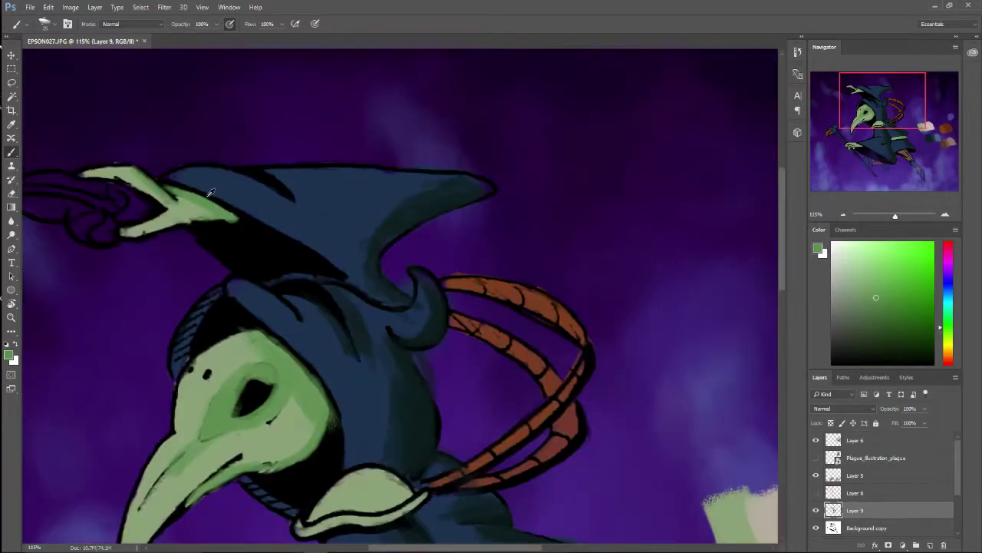
pyautogui.scroll(3, 326, 325)
pyautogui.scroll(5, 326, 327)
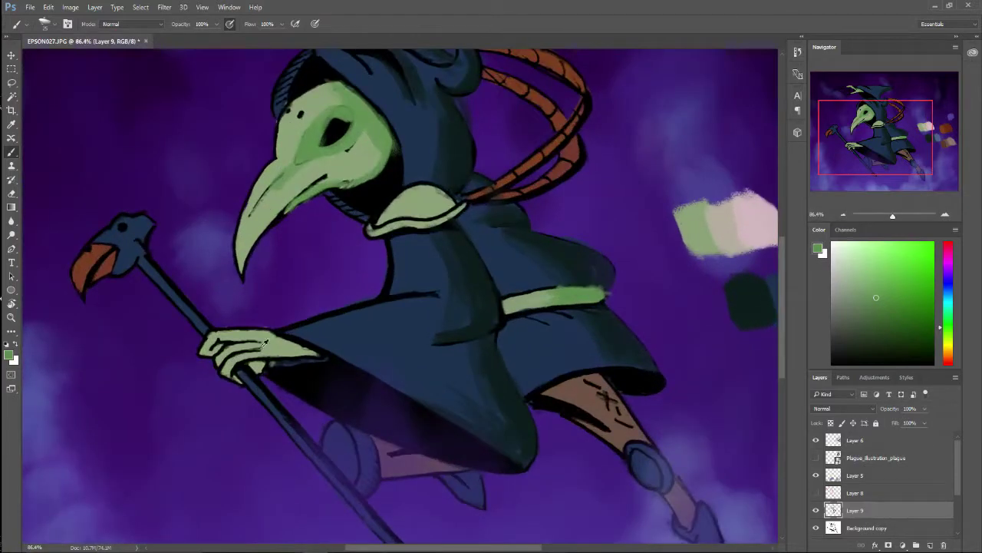
pyautogui.moveTo(305, 353)
pyautogui.mouseDown()
pyautogui.moveTo(267, 335)
pyautogui.moveTo(298, 359)
pyautogui.moveTo(246, 375)
pyautogui.moveTo(301, 360)
pyautogui.mouseUp()
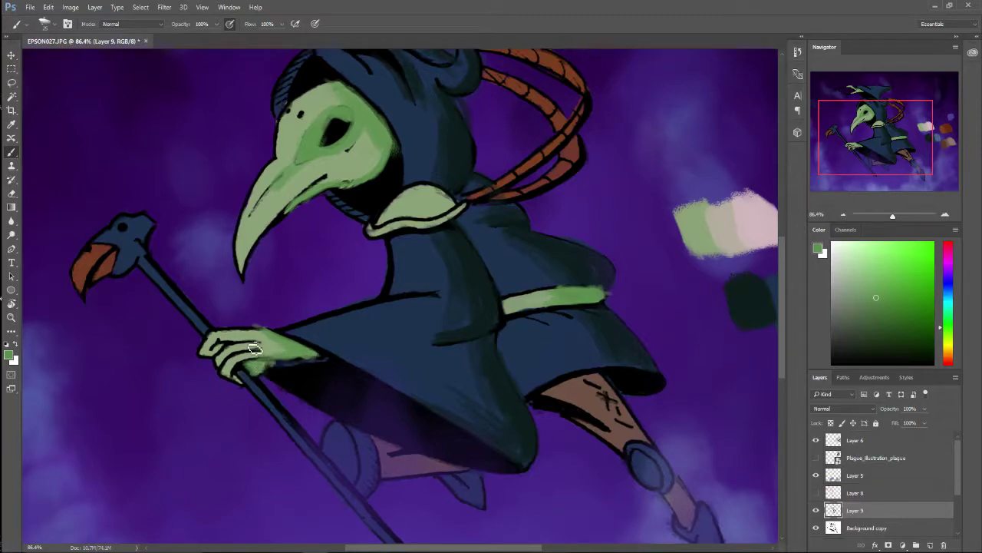
pyautogui.scroll(4, 247, 335)
pyautogui.press('e')
pyautogui.hotkey('alt', 'e')
pyautogui.click(256, 267)
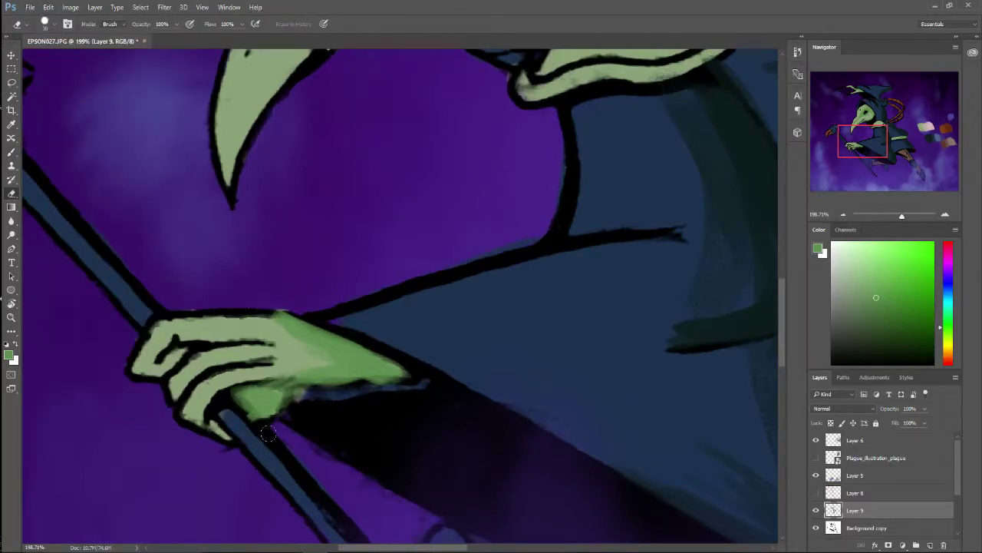
pyautogui.press('b')
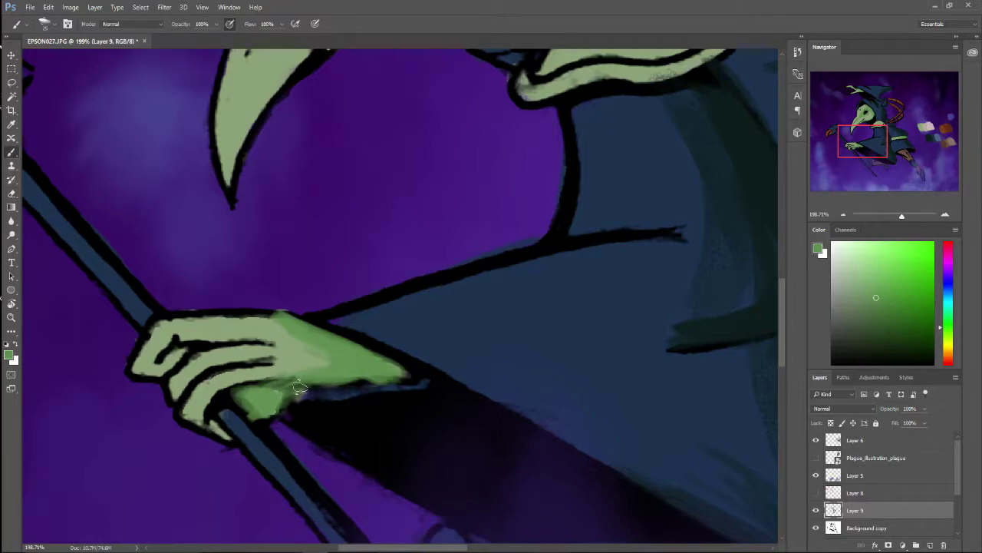
pyautogui.moveTo(238, 421); pyautogui.dragTo(222, 445)
# Step: Shade the rear part of the collar's rounded upper section with the same green
pyautogui.scroll(-6, 301, 315)
pyautogui.scroll(3, 529, 237)
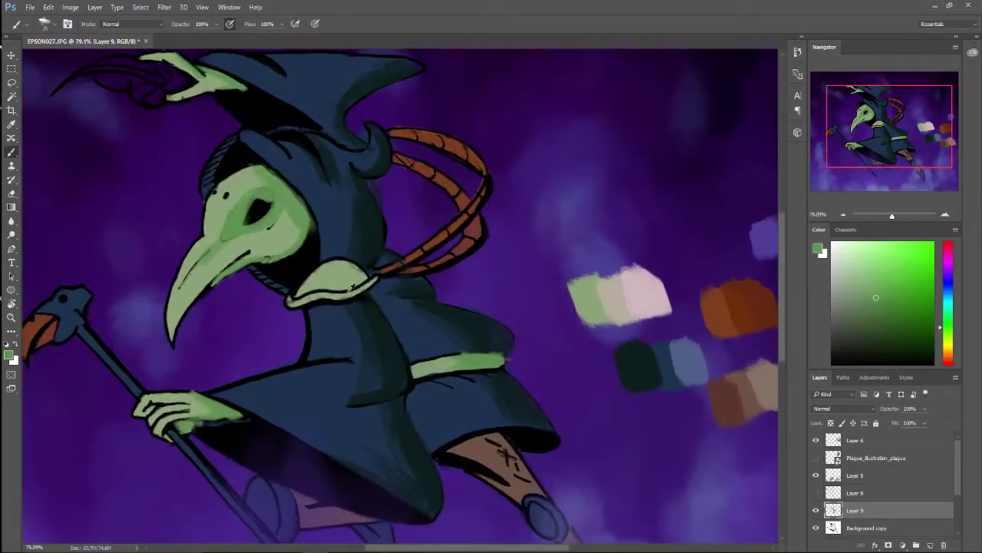
pyautogui.scroll(2, 352, 287)
pyautogui.moveTo(354, 245)
pyautogui.mouseDown()
pyautogui.moveTo(373, 270)
pyautogui.moveTo(342, 241)
pyautogui.mouseUp()
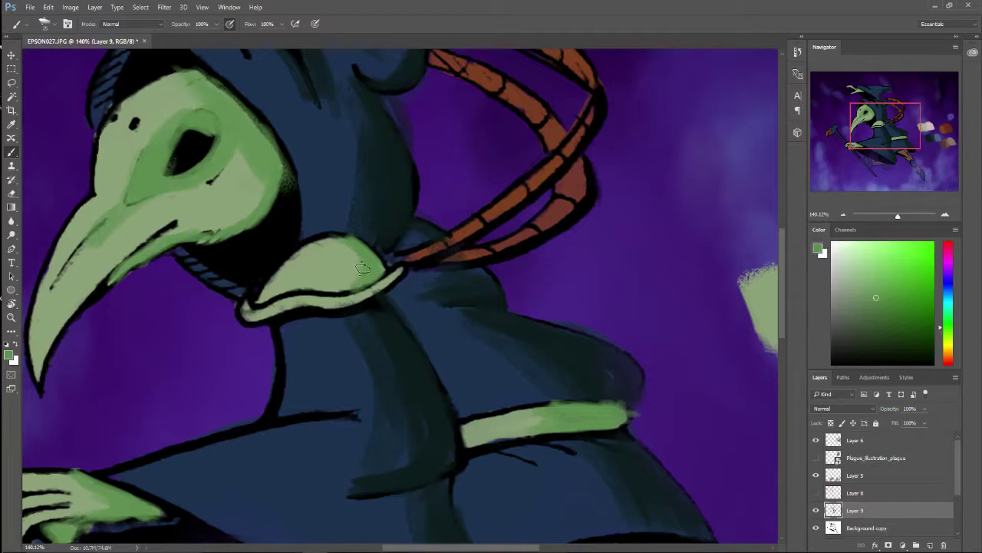
pyautogui.moveTo(352, 264); pyautogui.dragTo(349, 290)
pyautogui.moveTo(339, 245); pyautogui.dragTo(345, 292)
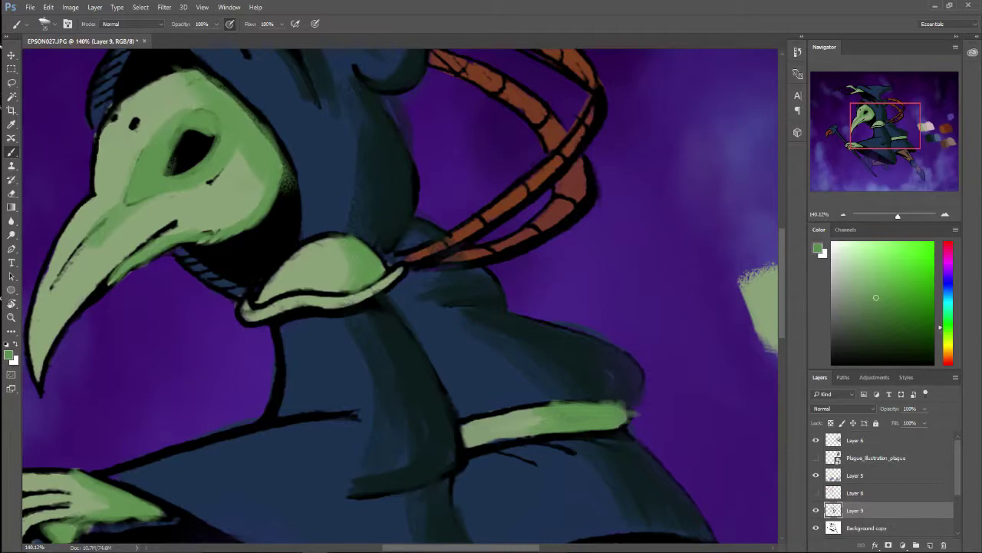
# Step: Undo the first stroke on the collar's rim, resample the collar's green and shade the rim's rear end
pyautogui.moveTo(400, 273)
pyautogui.mouseDown()
pyautogui.moveTo(359, 294)
pyautogui.moveTo(399, 268)
pyautogui.mouseUp()
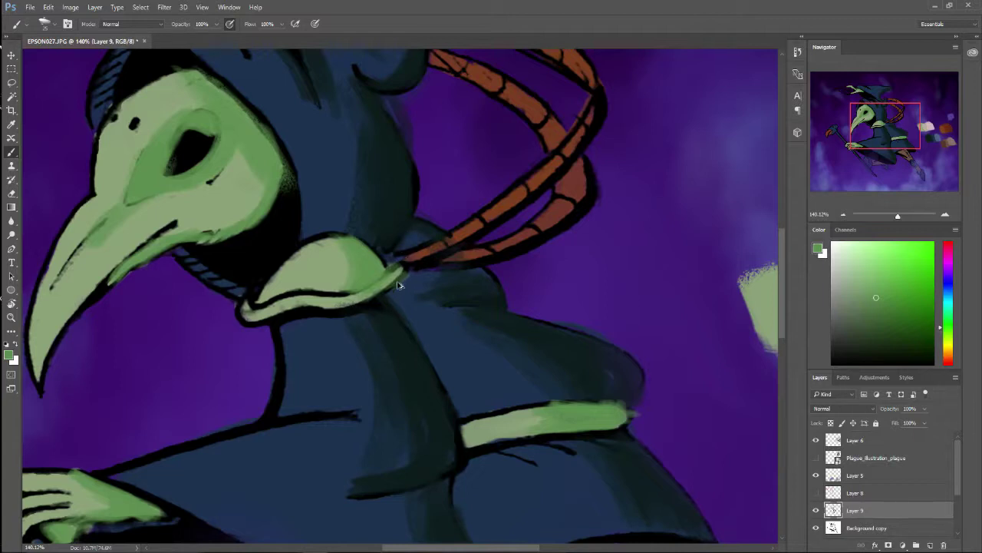
pyautogui.hotkey('ctrl', 'z')
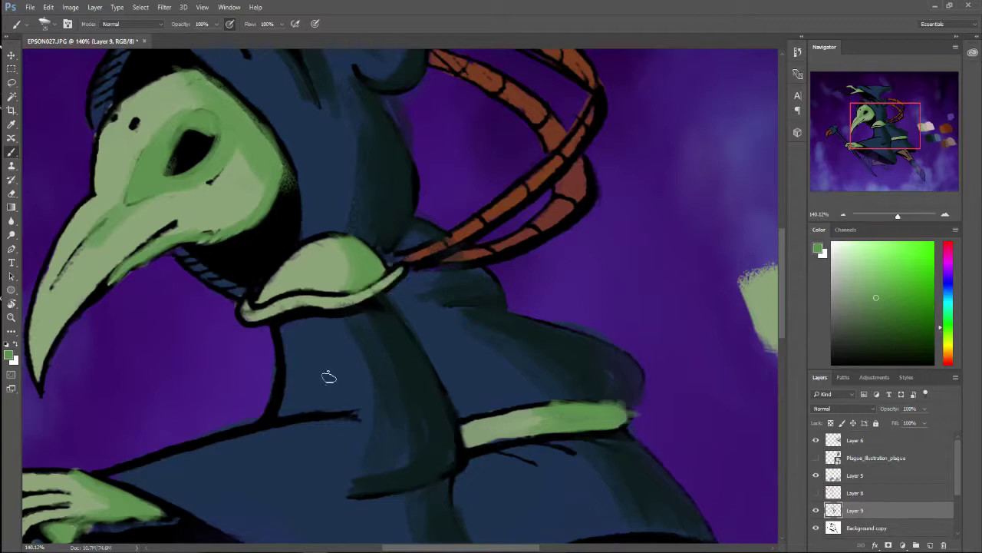
pyautogui.keyDown('alt'); pyautogui.click(309, 353); pyautogui.keyUp('alt')
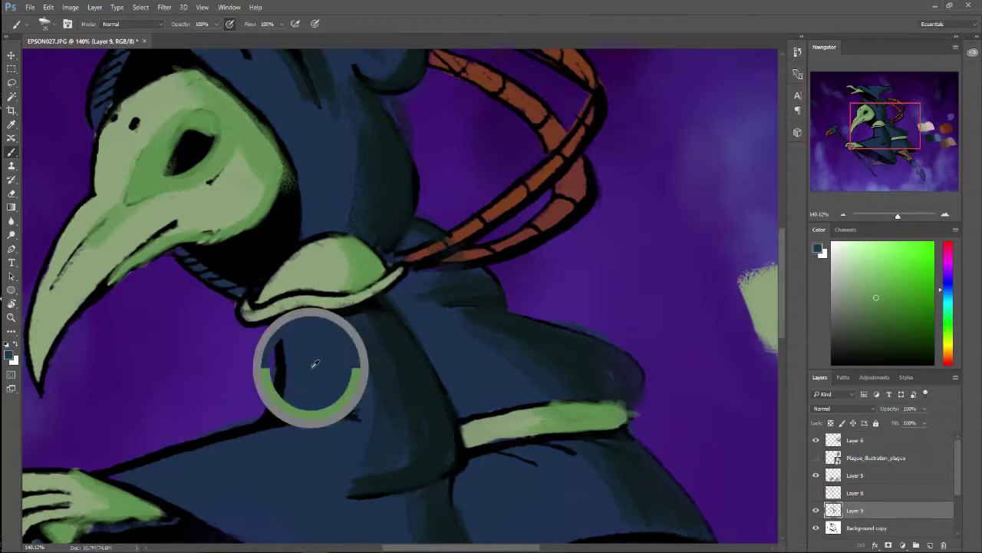
pyautogui.keyDown('alt'); pyautogui.click(368, 267); pyautogui.keyUp('alt')
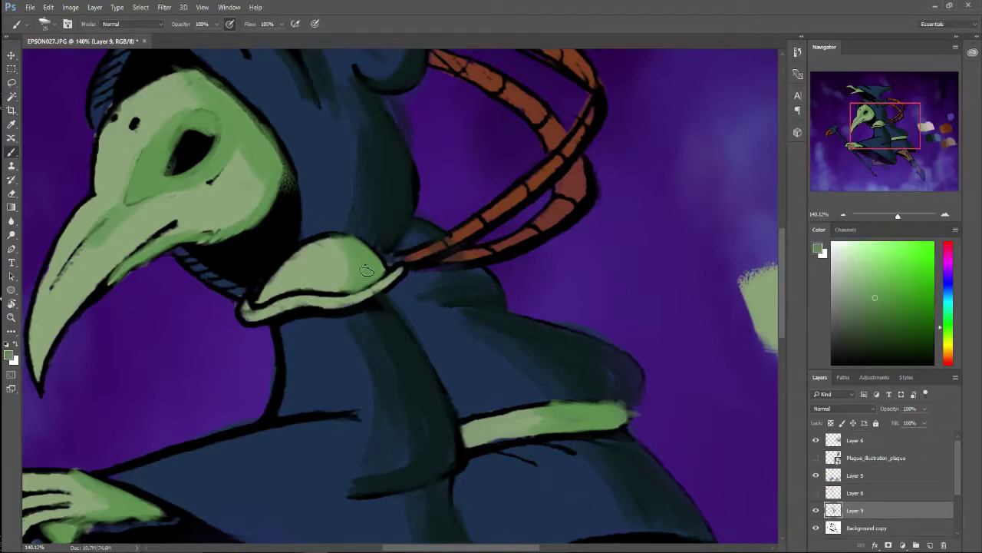
pyautogui.moveTo(367, 296)
pyautogui.mouseDown()
pyautogui.moveTo(391, 274)
pyautogui.moveTo(387, 285)
pyautogui.mouseUp()
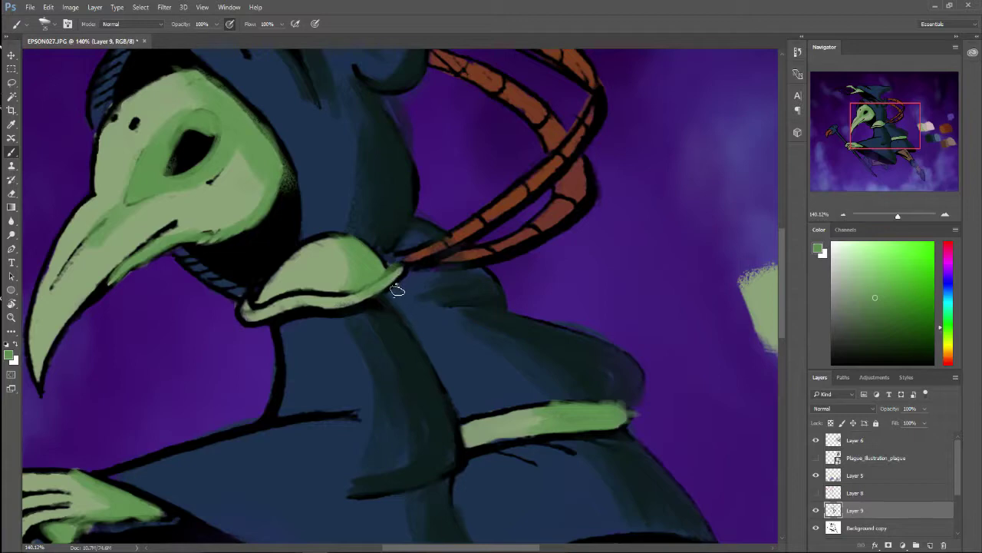
# Step: Paint pale pink highlights on the mask's forehead and beak and the collar's front, and darken the hat's underside with near-black blue
pyautogui.scroll(-6, 397, 290)
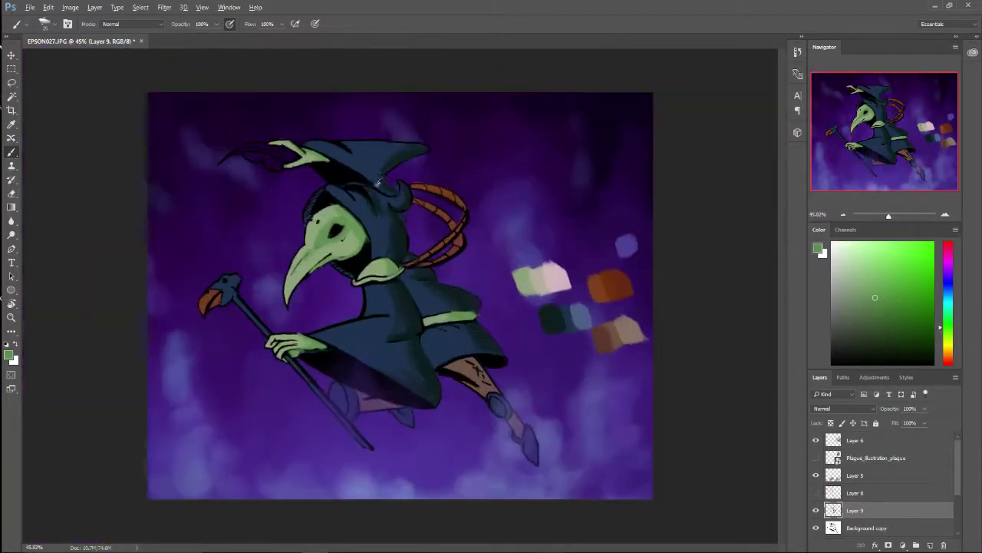
pyautogui.scroll(5, 395, 253)
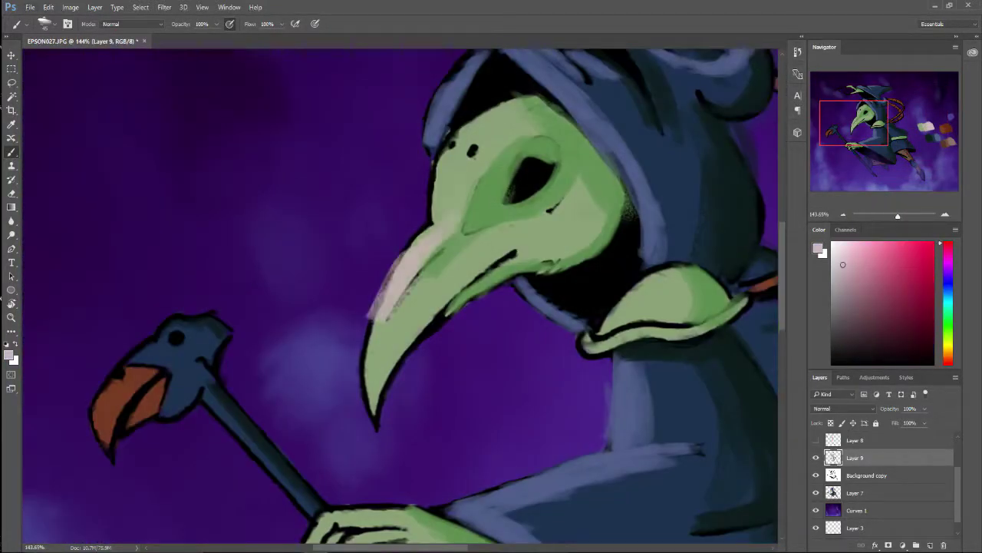
pyautogui.press('e')
pyautogui.moveTo(507, 115); pyautogui.dragTo(429, 246)
pyautogui.press('b')
pyautogui.scroll(-1, 399, 295)
pyautogui.moveTo(626, 303); pyautogui.dragTo(589, 330)
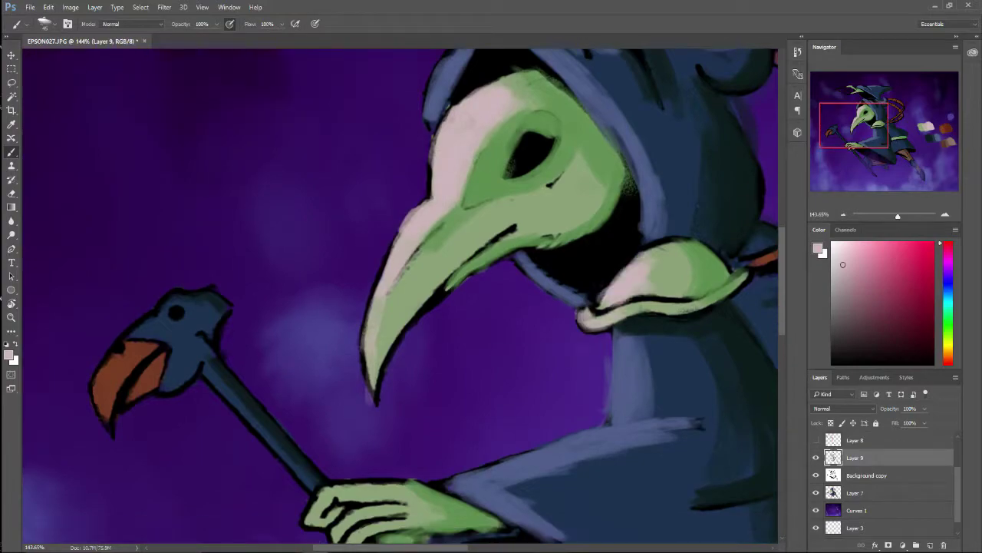
pyautogui.scroll(-4, 399, 295)
pyautogui.moveTo(399, 370); pyautogui.dragTo(311, 399)
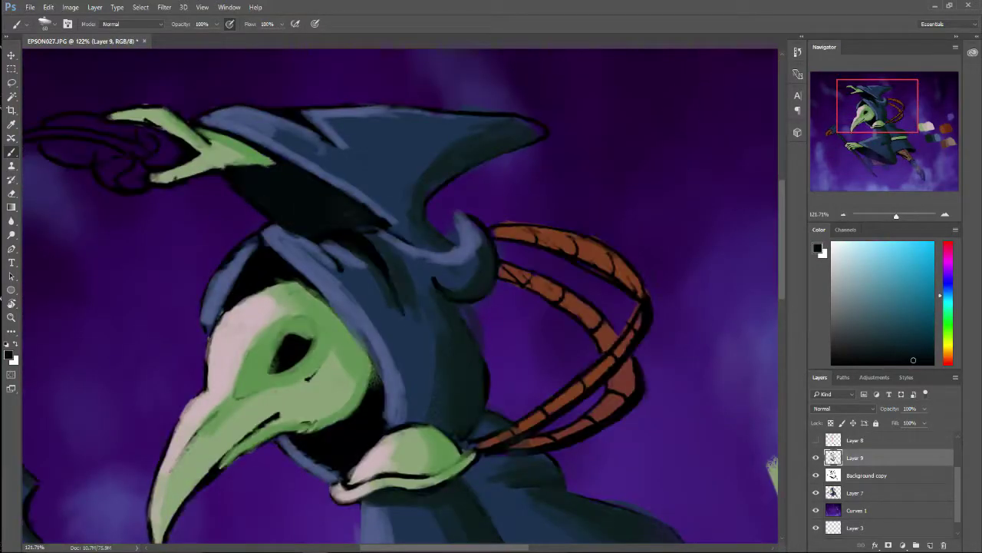
# Step: On Layer 9, paint the eye opening's upper inner edge dark green and fill its hollow with the hood's near-black tone
pyautogui.scroll(2, 399, 296)
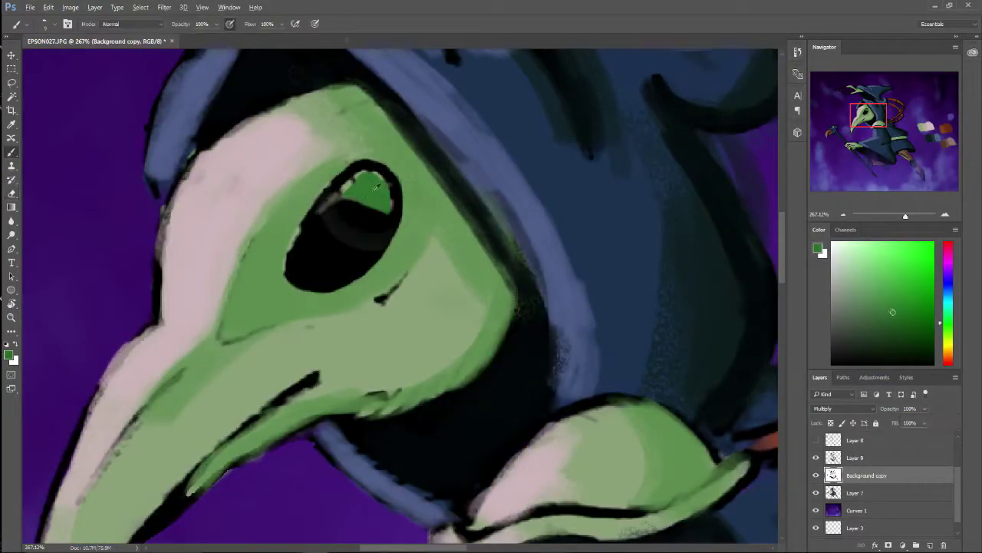
pyautogui.click(883, 463)
pyautogui.moveTo(326, 201); pyautogui.dragTo(388, 188)
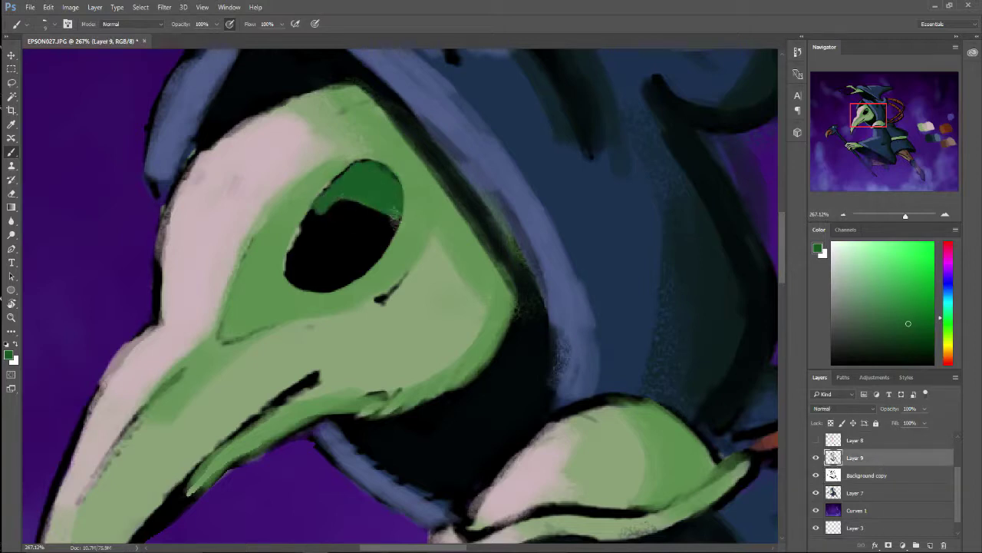
pyautogui.keyDown('alt'); pyautogui.click(503, 421); pyautogui.keyUp('alt')
pyautogui.moveTo(355, 224); pyautogui.dragTo(299, 264)
pyautogui.moveTo(308, 232); pyautogui.dragTo(296, 276)
# Step: Sample the eye's dark green and paint over the line work below the eye, along the socket and down the beak
pyautogui.keyDown('alt'); pyautogui.click(384, 196); pyautogui.keyUp('alt')
pyautogui.moveTo(411, 274); pyautogui.dragTo(375, 301)
pyautogui.moveTo(223, 337); pyautogui.dragTo(316, 319)
pyautogui.moveTo(182, 371); pyautogui.dragTo(128, 434)
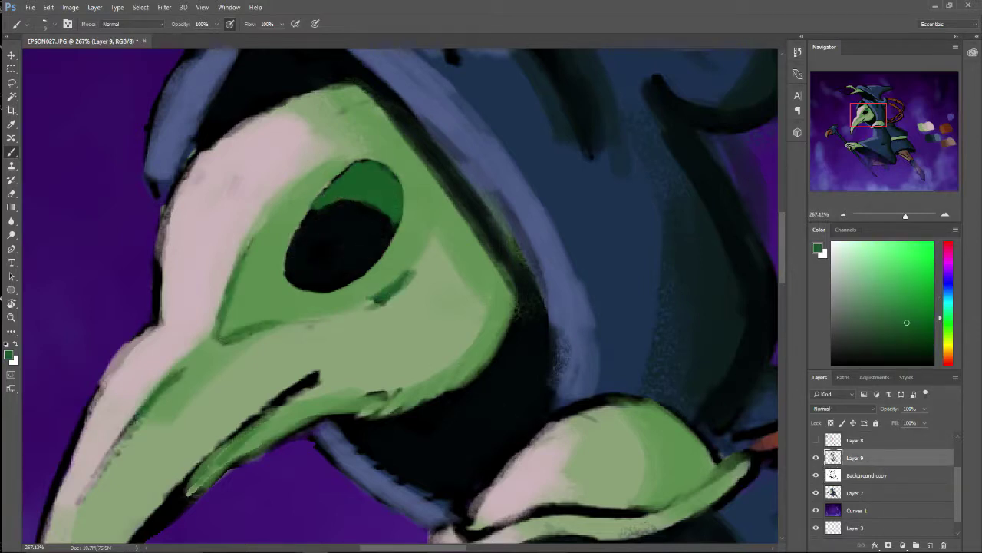
pyautogui.moveTo(308, 377); pyautogui.dragTo(230, 444)
# Step: Shade the mask's top and the rear edge beside the hood with a darker green sampled from the mask
pyautogui.moveTo(360, 91); pyautogui.dragTo(503, 285)
pyautogui.keyDown('alt'); pyautogui.click(506, 295); pyautogui.keyUp('alt')
pyautogui.moveTo(333, 93); pyautogui.dragTo(308, 156)
pyautogui.keyDown('alt'); pyautogui.click(376, 184); pyautogui.keyUp('alt')
pyautogui.moveTo(296, 100); pyautogui.dragTo(403, 146)
pyautogui.moveTo(307, 93); pyautogui.dragTo(445, 204)
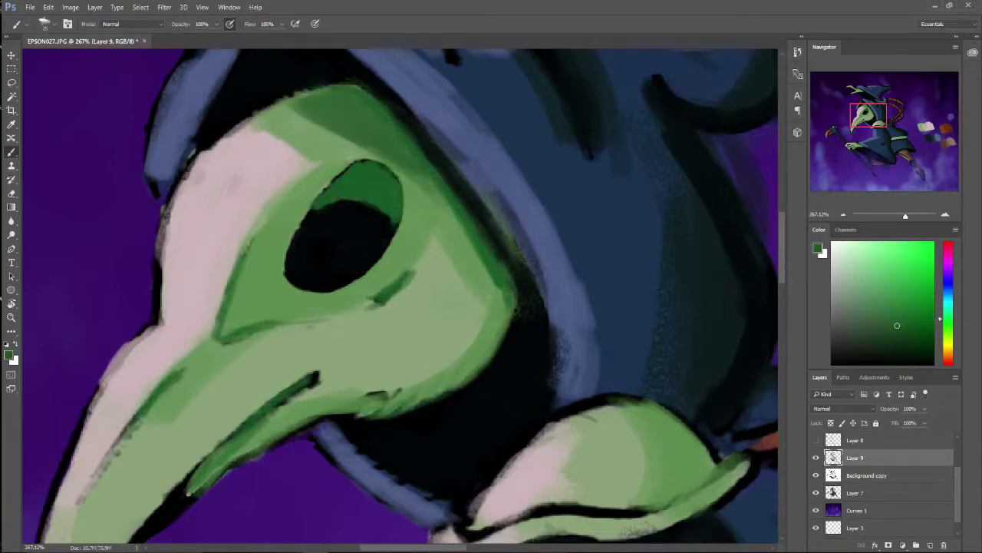
pyautogui.moveTo(403, 170); pyautogui.dragTo(469, 241)
pyautogui.scroll(-6, 371, 274)
pyautogui.scroll(8, 307, 165)
pyautogui.keyDown('alt'); pyautogui.click(384, 223); pyautogui.keyUp('alt')
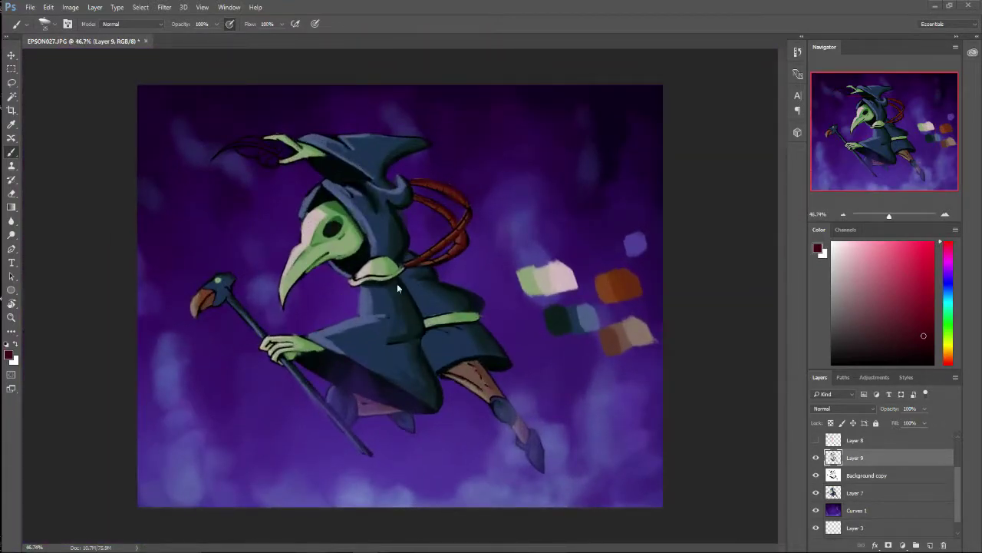
# Step: Hide the line art on the Background copy layer and check the painted figure without its outlines
pyautogui.scroll(6, 398, 288)
pyautogui.scroll(7, 466, 327)
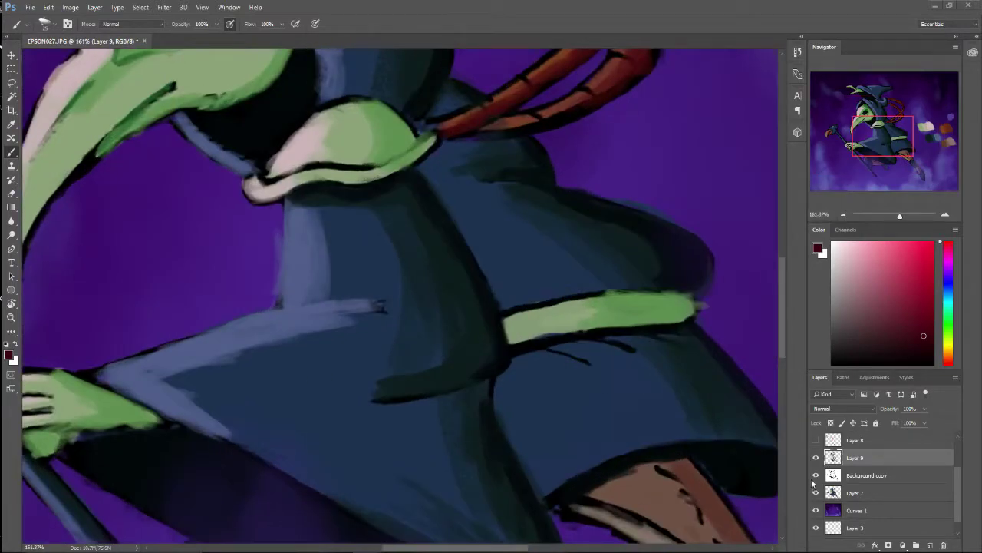
pyautogui.scroll(11, 463, 346)
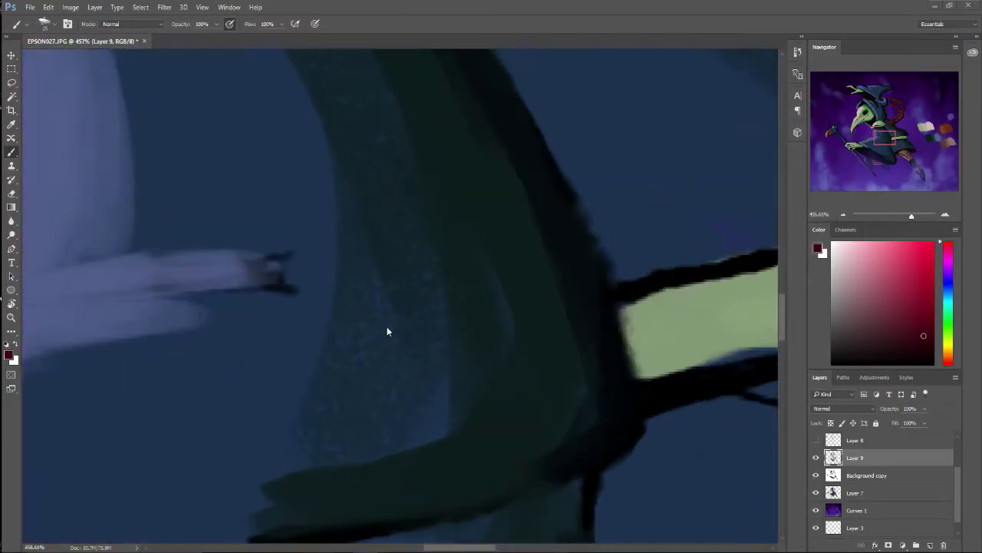
pyautogui.scroll(-6, 387, 331)
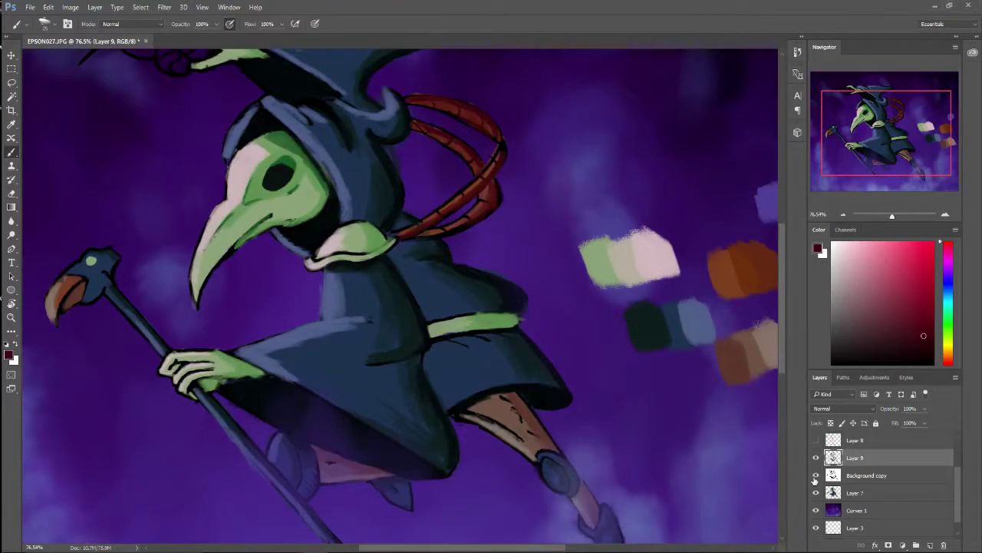
pyautogui.click(816, 476)
pyautogui.scroll(-5, 439, 288)
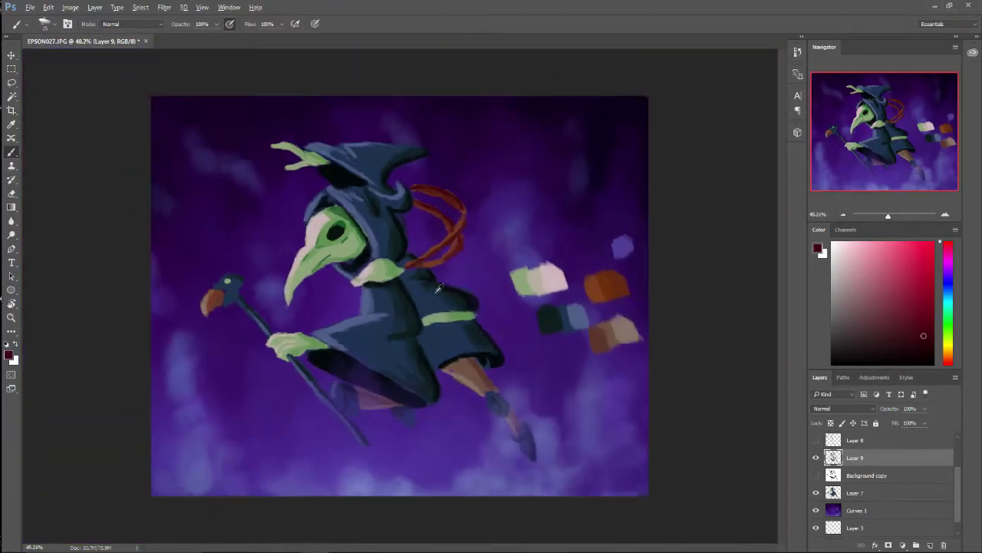
pyautogui.scroll(2, 424, 308)
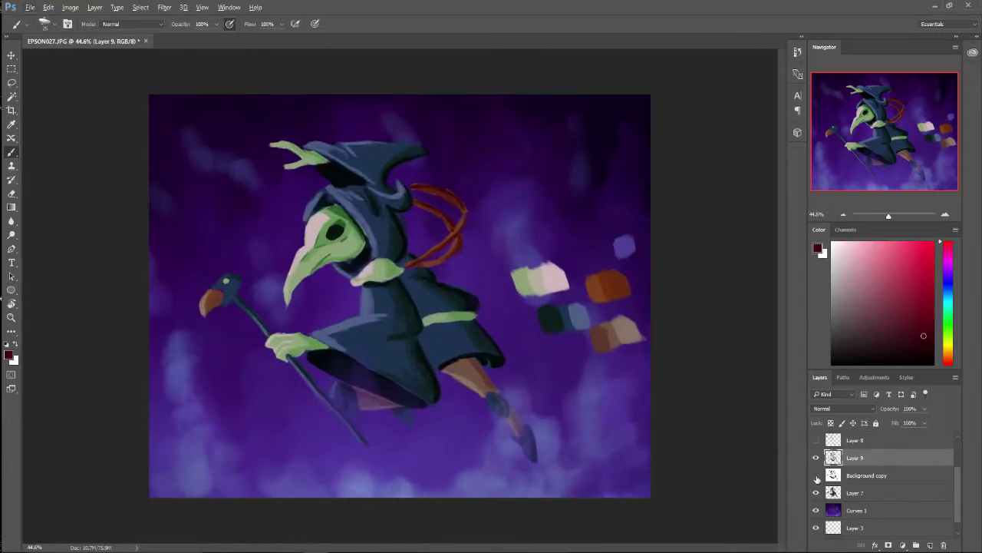
# Step: Toggle the Background copy line art off and on to compare the whole figure with and without outlines
pyautogui.click(816, 477)
pyautogui.click(816, 477)
pyautogui.click(816, 476)
pyautogui.click(816, 476)
pyautogui.click(816, 477)
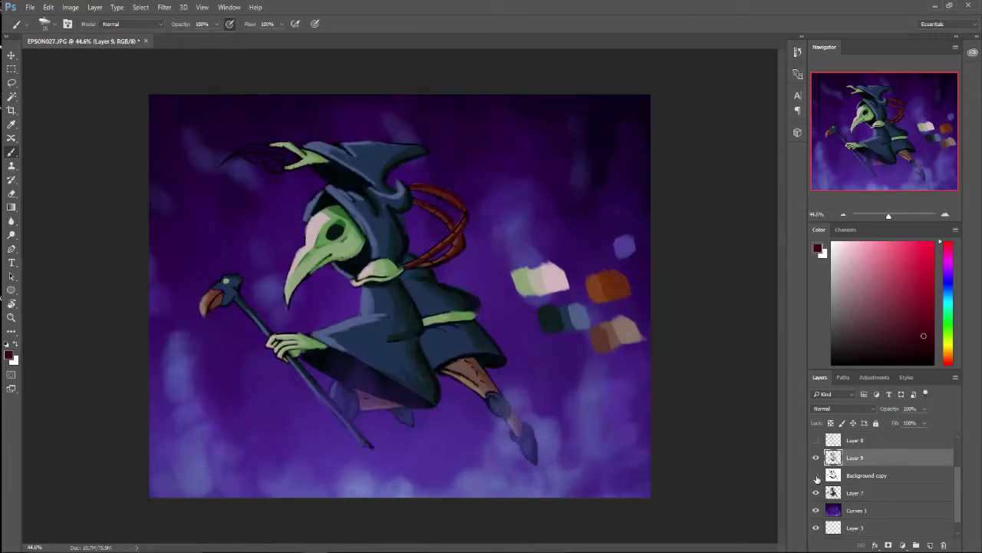
pyautogui.click(816, 477)
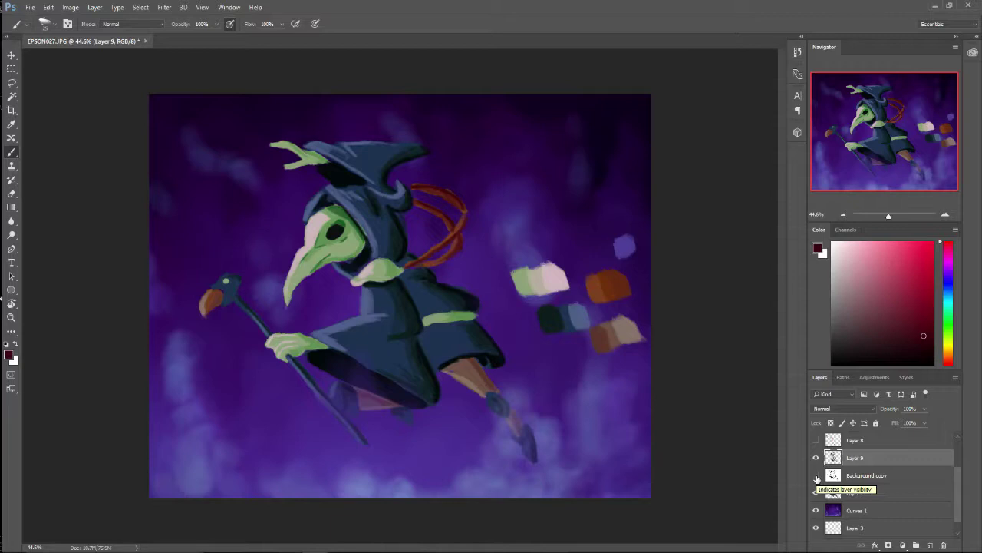
pyautogui.click(815, 476)
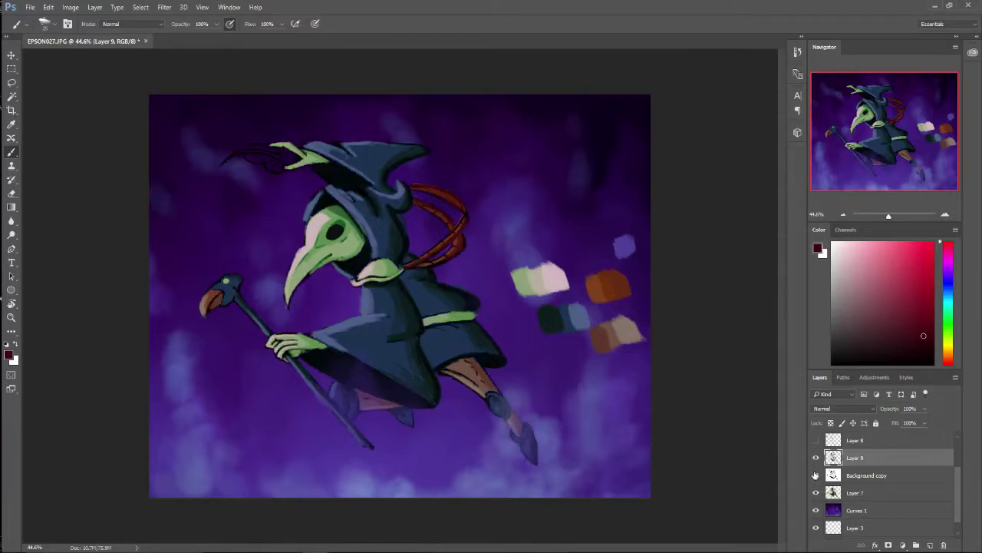
pyautogui.click(815, 477)
pyautogui.click(816, 477)
# Step: Compare the head, mask and hat up close with the Background copy line art hidden and shown
pyautogui.hotkey('ctrl', '+')
pyautogui.scroll(10, 261, 166)
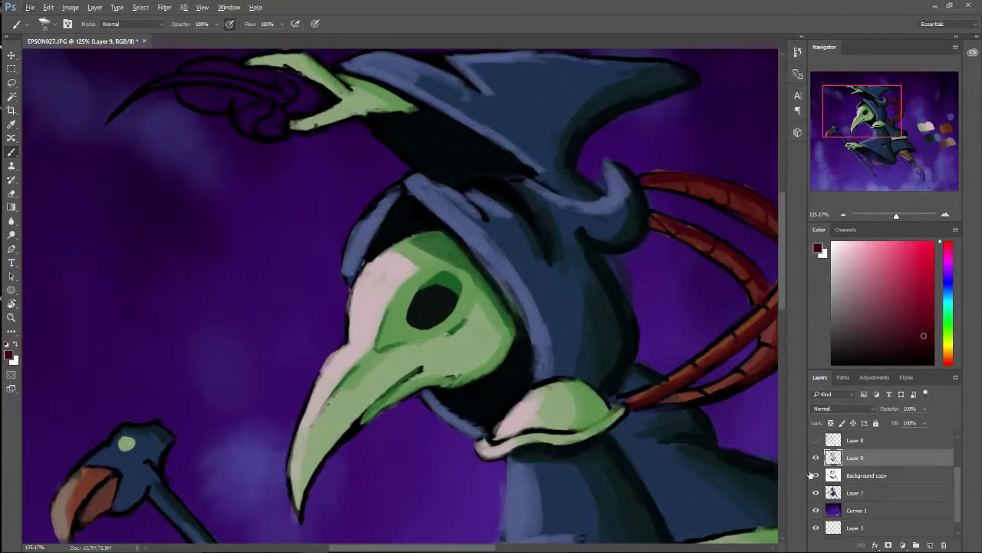
pyautogui.click(816, 476)
pyautogui.click(815, 475)
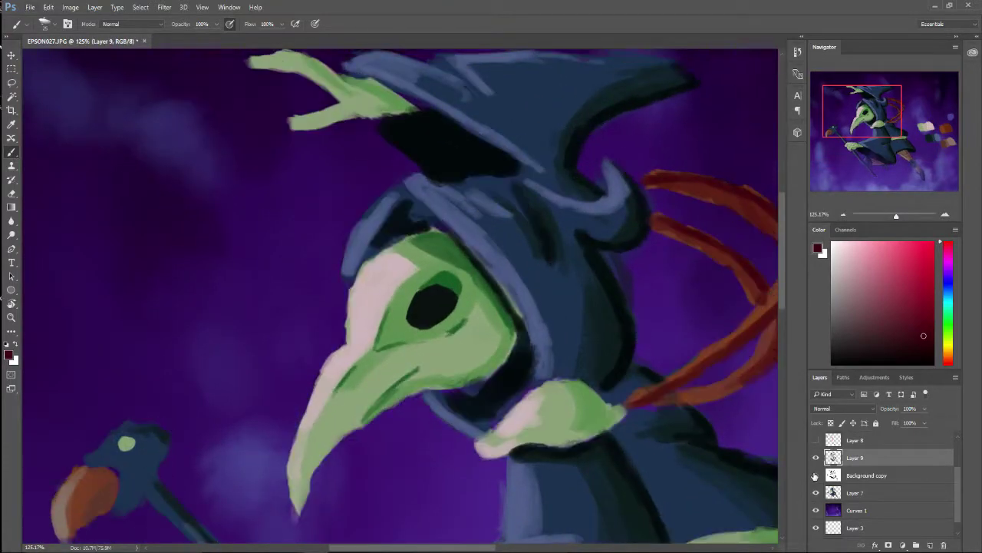
pyautogui.click(815, 476)
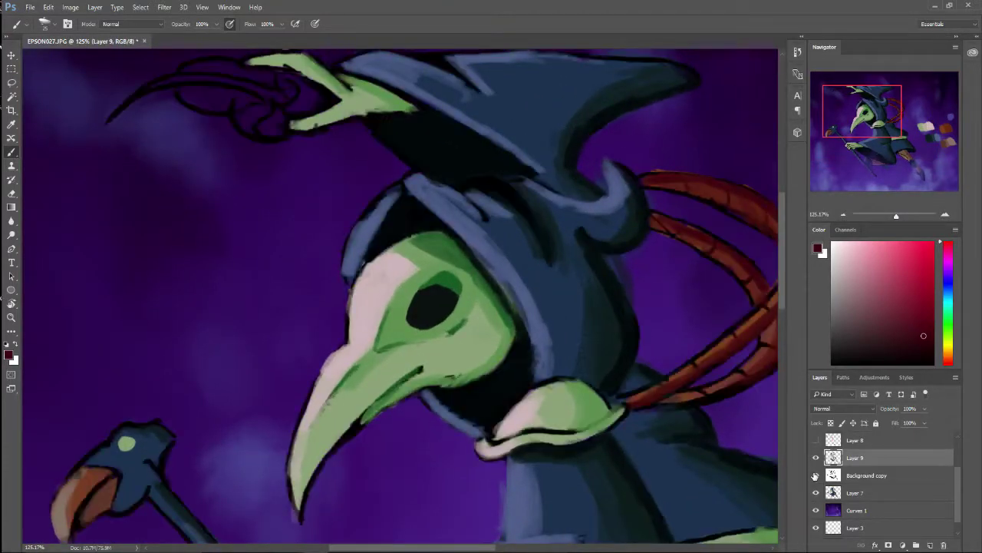
pyautogui.scroll(-5, 596, 324)
pyautogui.scroll(-3, 596, 324)
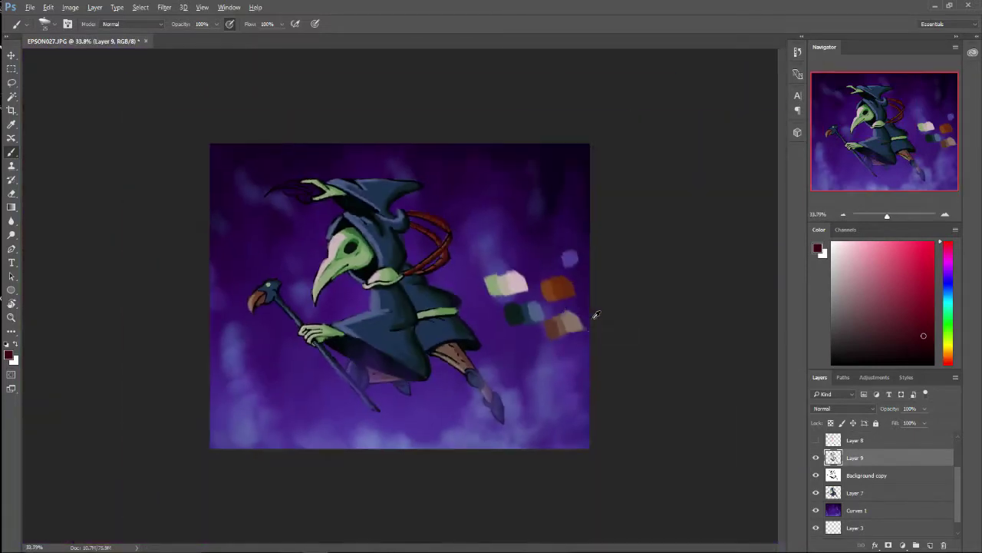
# Step: Choose a soft 175 px brush preset and smooth the dark fold shadow on the cloak's torso with sampled navy and dark tones
pyautogui.hotkey('ctrl', '0')
pyautogui.click(49, 24)
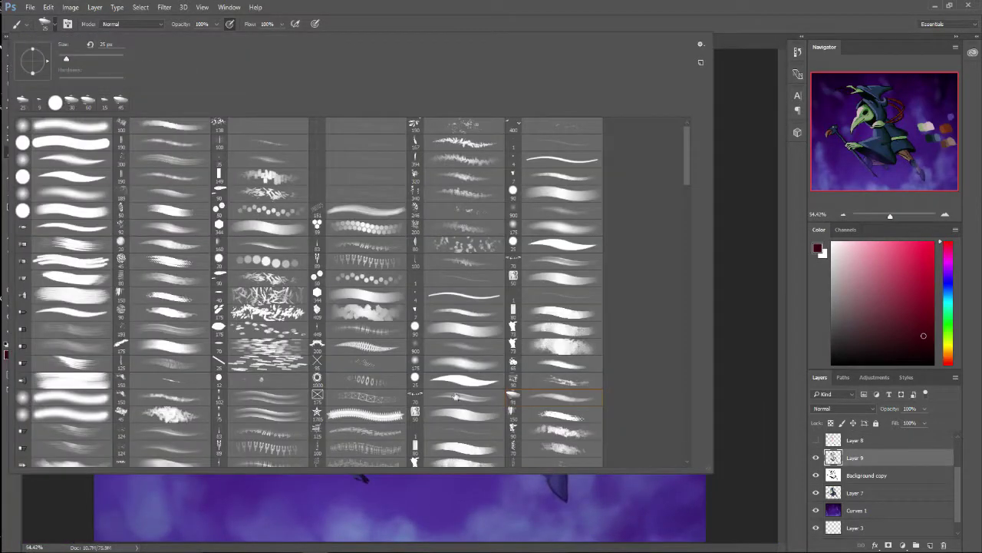
pyautogui.doubleClick(562, 228)
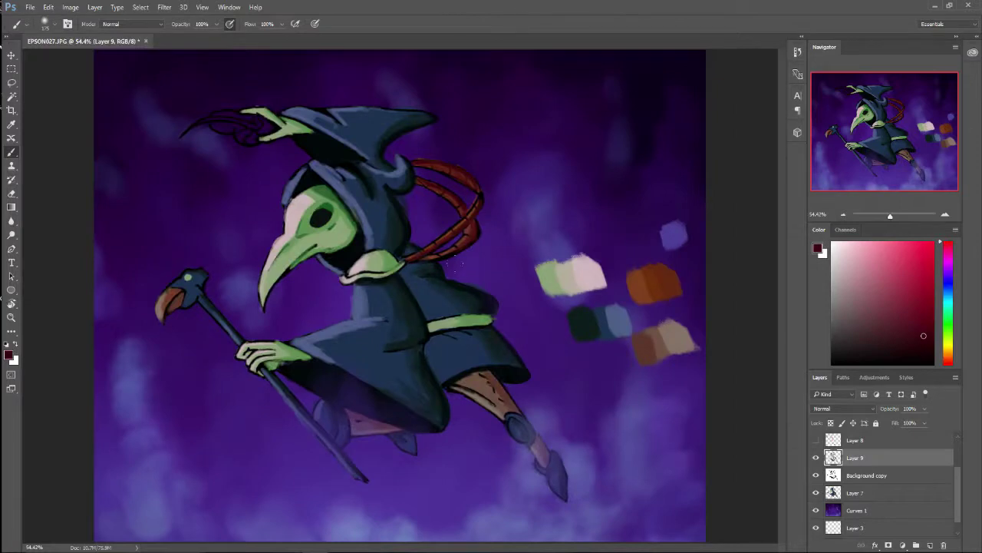
pyautogui.scroll(3, 415, 324)
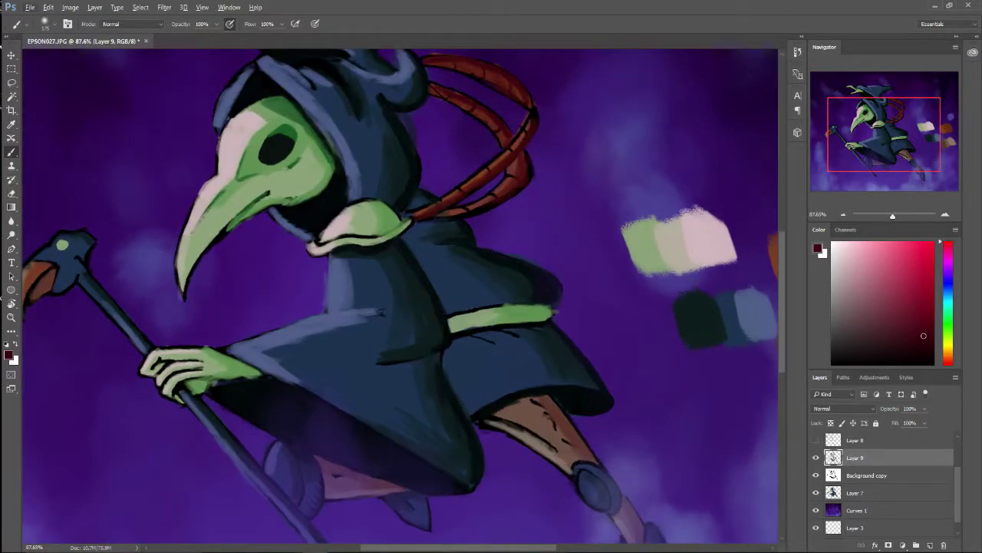
pyautogui.scroll(2, 416, 342)
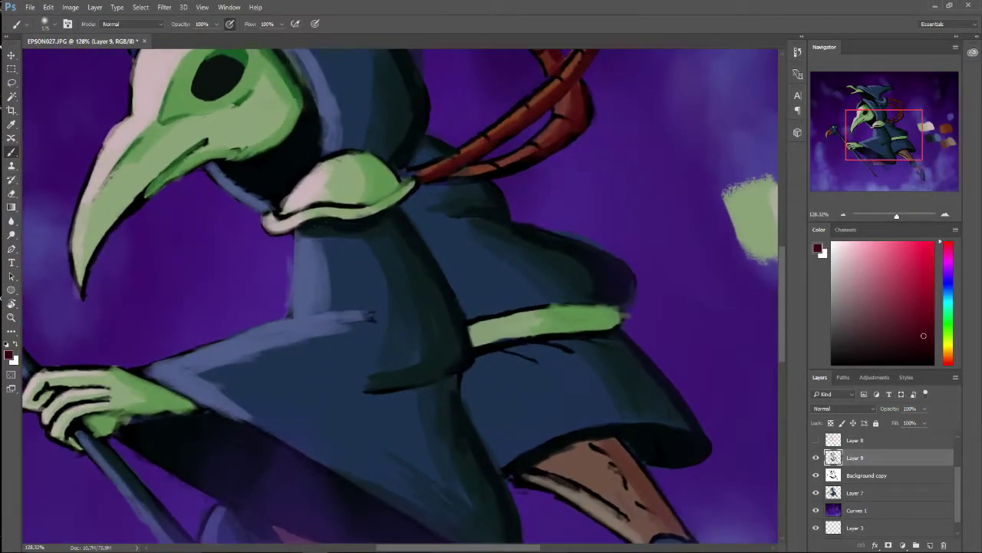
pyautogui.keyDown('alt'); pyautogui.click(378, 277); pyautogui.keyUp('alt')
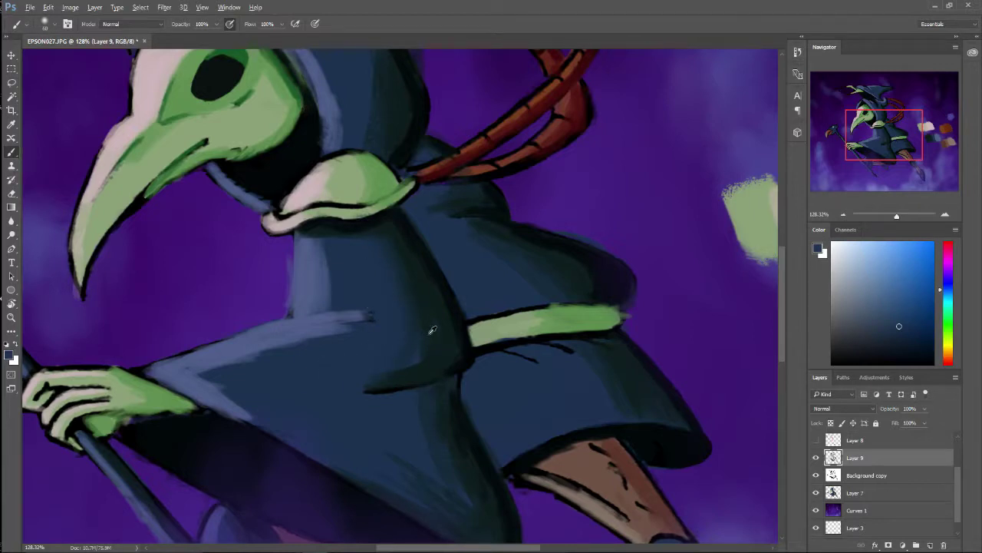
pyautogui.keyDown('alt'); pyautogui.click(420, 326); pyautogui.keyUp('alt')
pyautogui.moveTo(399, 361); pyautogui.dragTo(368, 384)
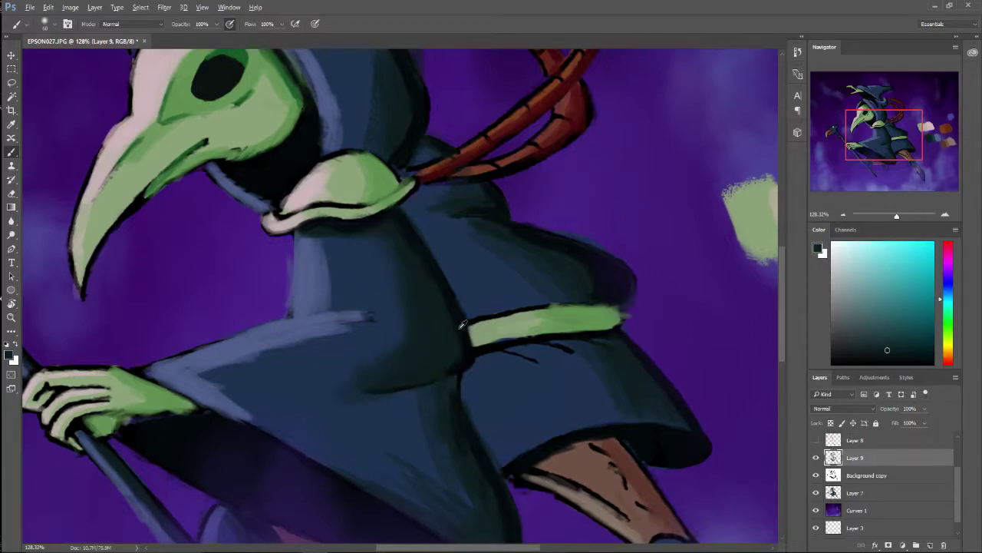
pyautogui.keyDown('alt'); pyautogui.click(451, 321); pyautogui.keyUp('alt')
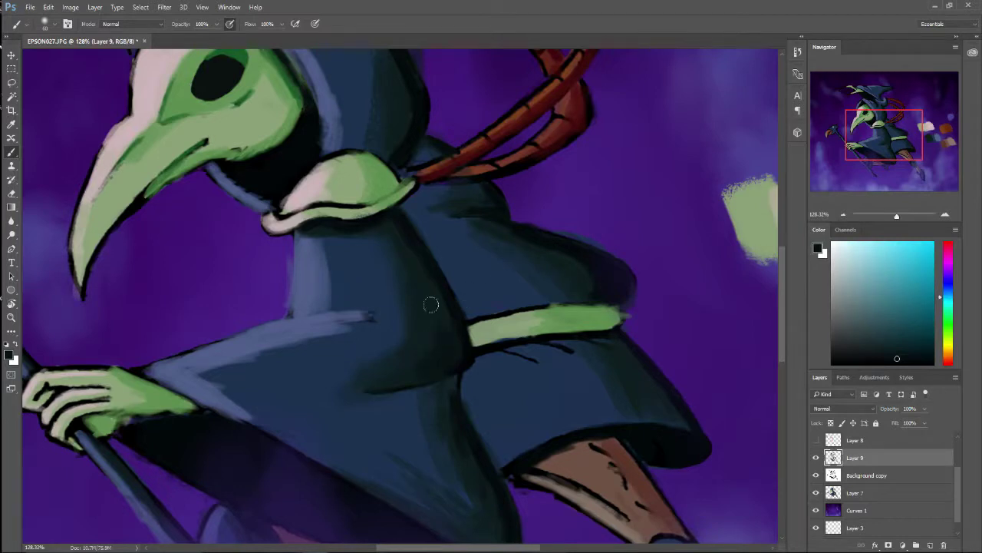
pyautogui.moveTo(363, 377); pyautogui.dragTo(361, 379)
# Step: Reduce the brush size and blend the fold shadow's tip into the cloak using sampled navy
pyautogui.scroll(5, 320, 384)
pyautogui.keyDown('alt'); pyautogui.click(330, 356); pyautogui.keyUp('alt')
pyautogui.press('[')
pyautogui.press('[')
pyautogui.press('[')
pyautogui.press('[')
pyautogui.press('[')
pyautogui.press('[')
pyautogui.keyDown('alt'); pyautogui.click(315, 336); pyautogui.keyUp('alt')
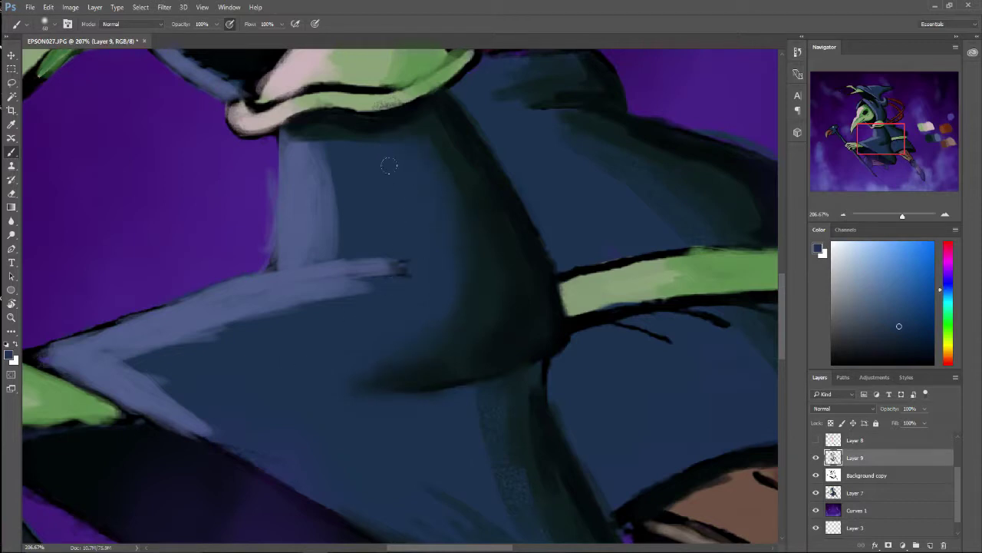
# Step: Sample dark teal near the collar and broaden the soft shadow down the rear of the cloak's torso
pyautogui.scroll(3, 379, 202)
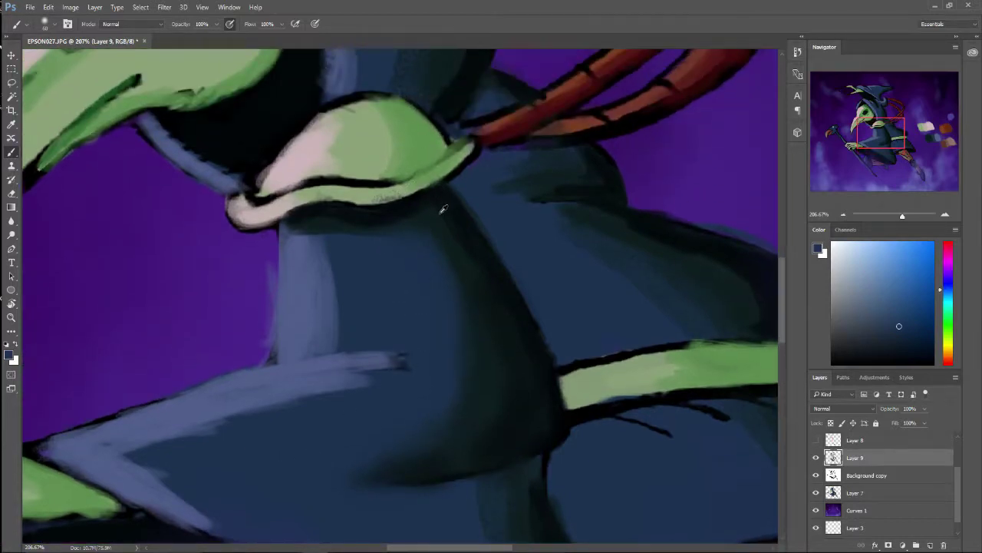
pyautogui.keyDown('alt'); pyautogui.click(414, 197); pyautogui.keyUp('alt')
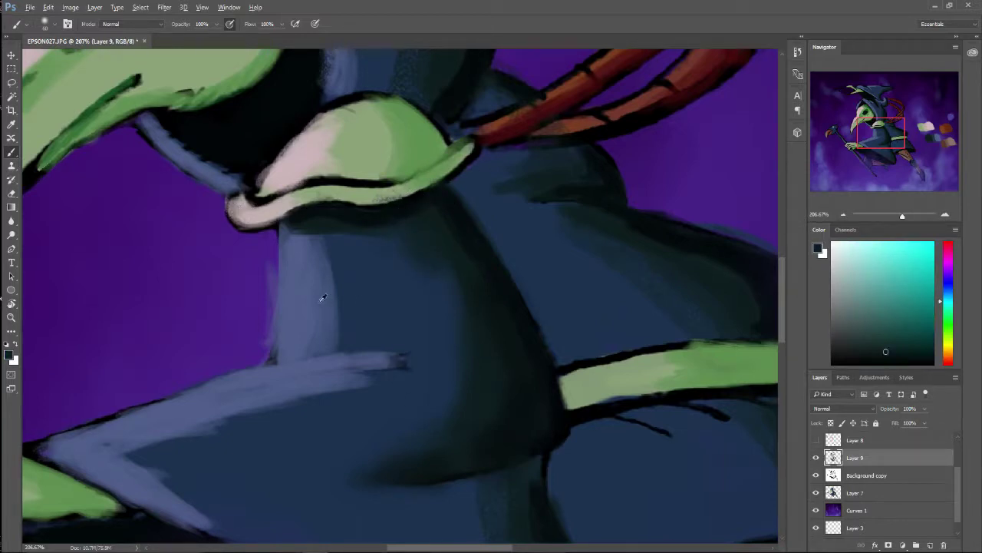
pyautogui.scroll(-2, 347, 320)
pyautogui.scroll(-5, 347, 319)
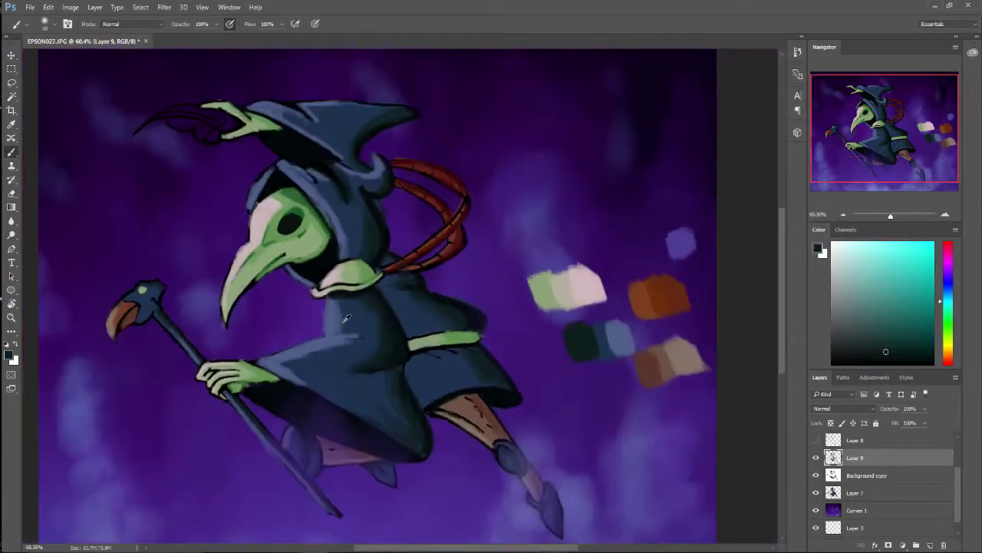
pyautogui.scroll(4, 388, 289)
pyautogui.scroll(2, 383, 313)
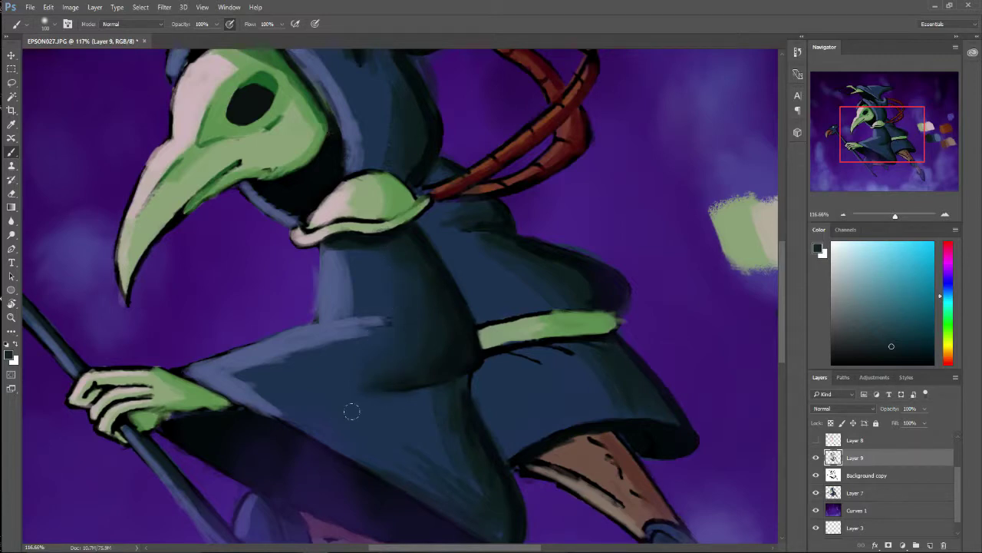
pyautogui.scroll(3, 349, 195)
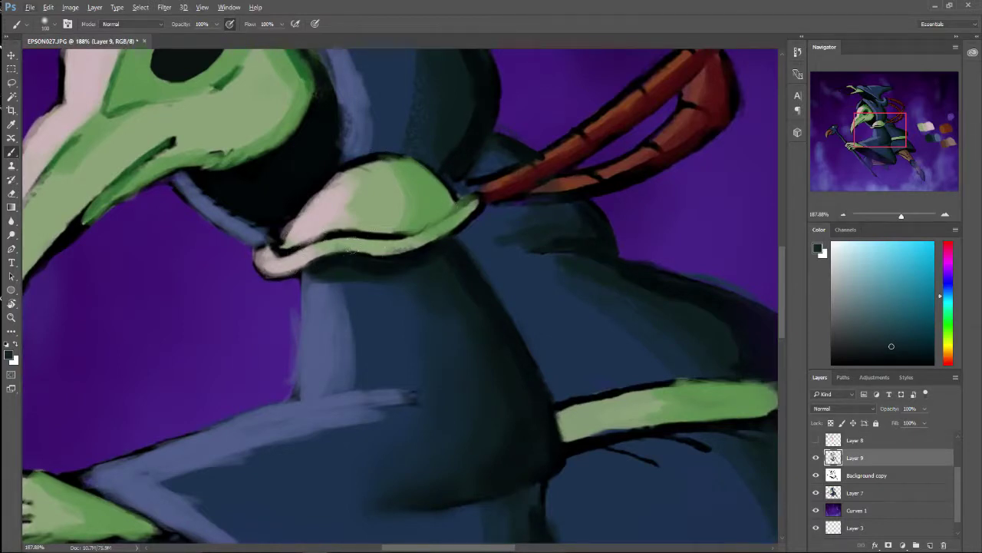
# Step: Paint a near-black shadow along the collar's lower edge and sample a dark teal for blending it into the cloak
pyautogui.keyDown('alt'); pyautogui.click(356, 265); pyautogui.keyUp('alt')
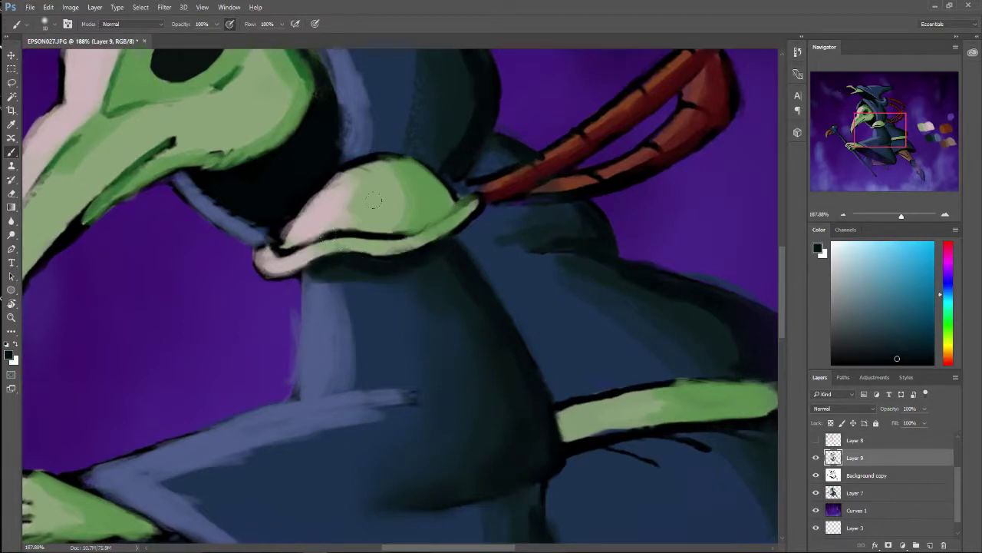
pyautogui.moveTo(309, 278)
pyautogui.mouseDown()
pyautogui.moveTo(427, 252)
pyautogui.moveTo(462, 270)
pyautogui.mouseUp()
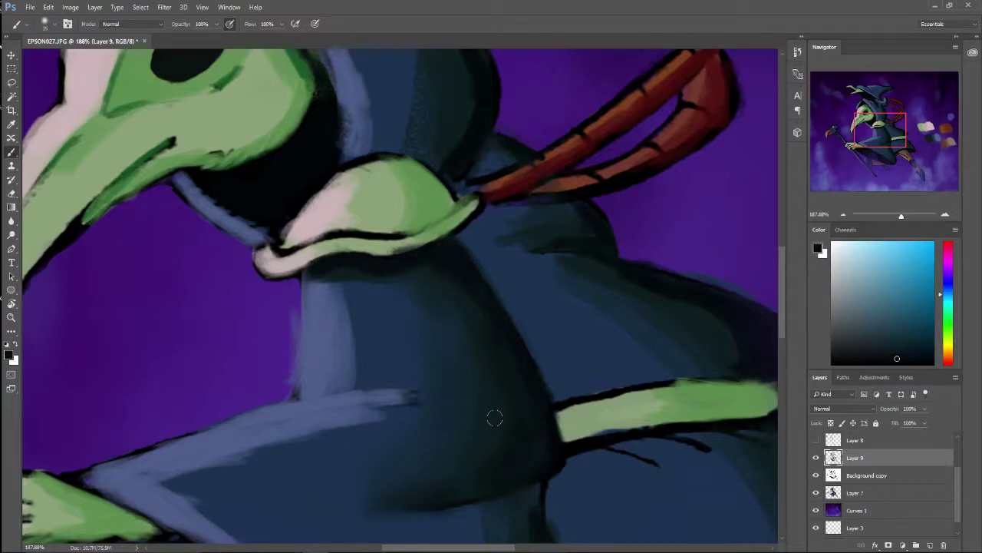
pyautogui.keyDown('alt'); pyautogui.click(424, 271); pyautogui.keyUp('alt')
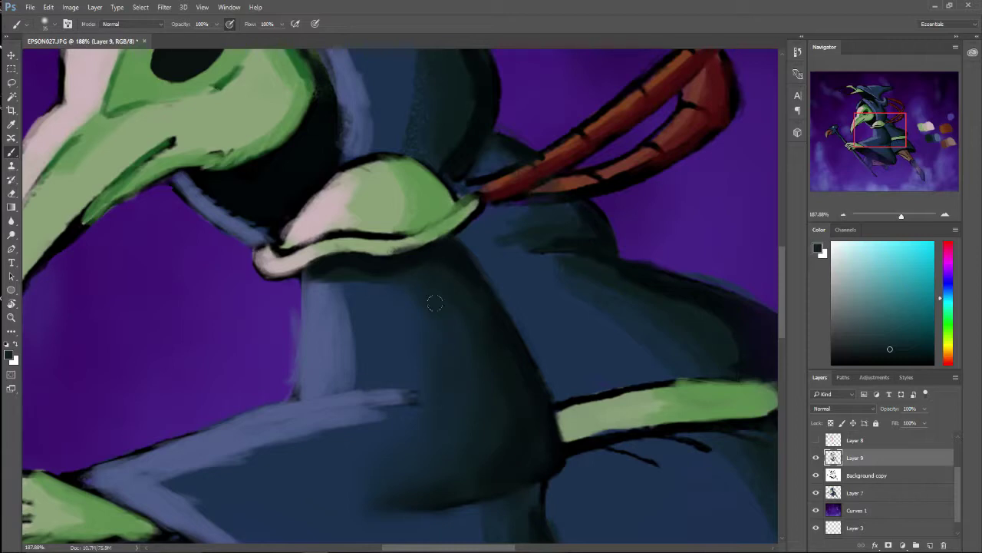
# Step: Widen the light blue highlight on the chest below the collar and blend its edge with sampled navy and light blue
pyautogui.keyDown('alt'); pyautogui.click(333, 326); pyautogui.keyUp('alt')
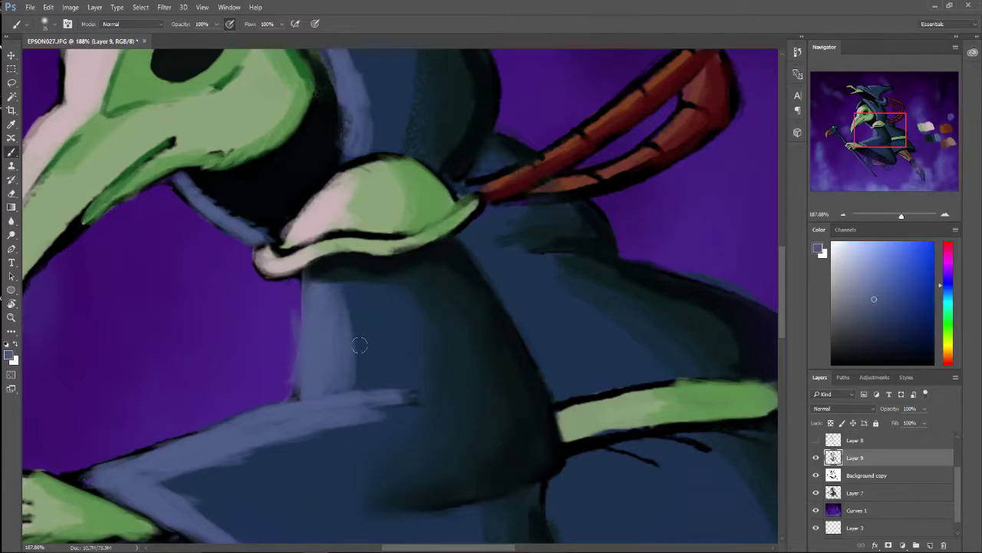
pyautogui.moveTo(356, 323)
pyautogui.mouseDown()
pyautogui.moveTo(352, 377)
pyautogui.moveTo(359, 285)
pyautogui.moveTo(361, 297)
pyautogui.moveTo(367, 292)
pyautogui.moveTo(347, 350)
pyautogui.moveTo(341, 285)
pyautogui.moveTo(348, 359)
pyautogui.mouseUp()
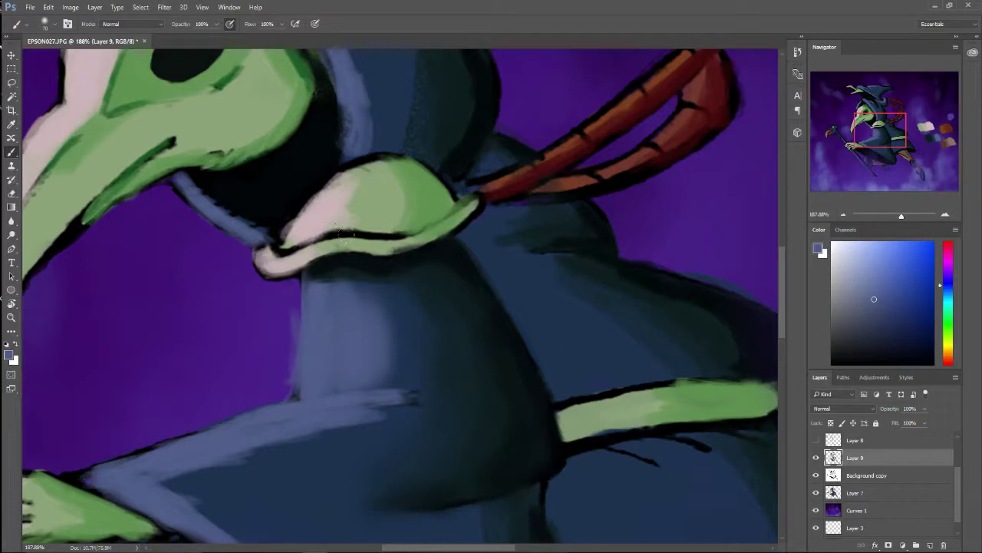
pyautogui.keyDown('alt'); pyautogui.click(411, 336); pyautogui.keyUp('alt')
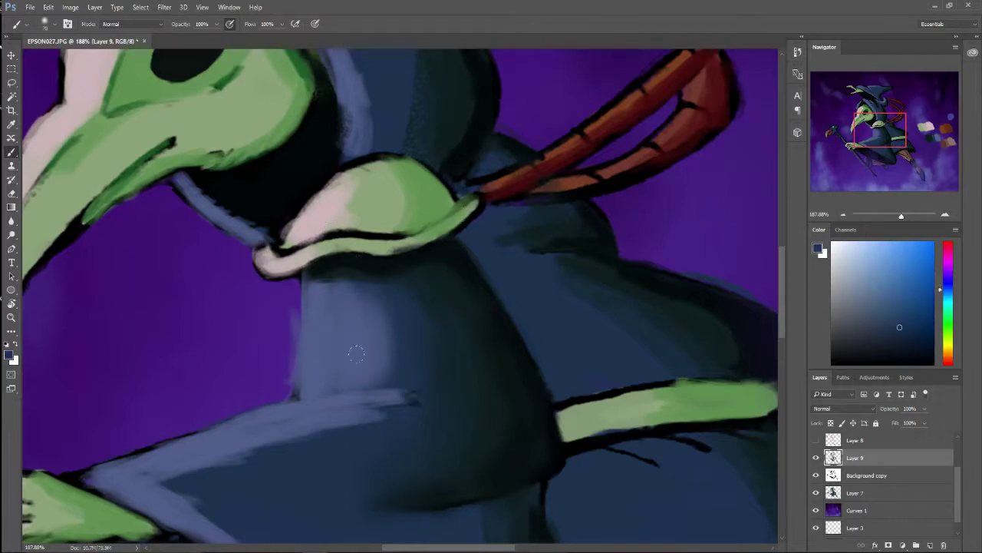
pyautogui.moveTo(356, 353)
pyautogui.mouseDown()
pyautogui.moveTo(343, 290)
pyautogui.moveTo(327, 356)
pyautogui.moveTo(333, 268)
pyautogui.moveTo(322, 342)
pyautogui.mouseUp()
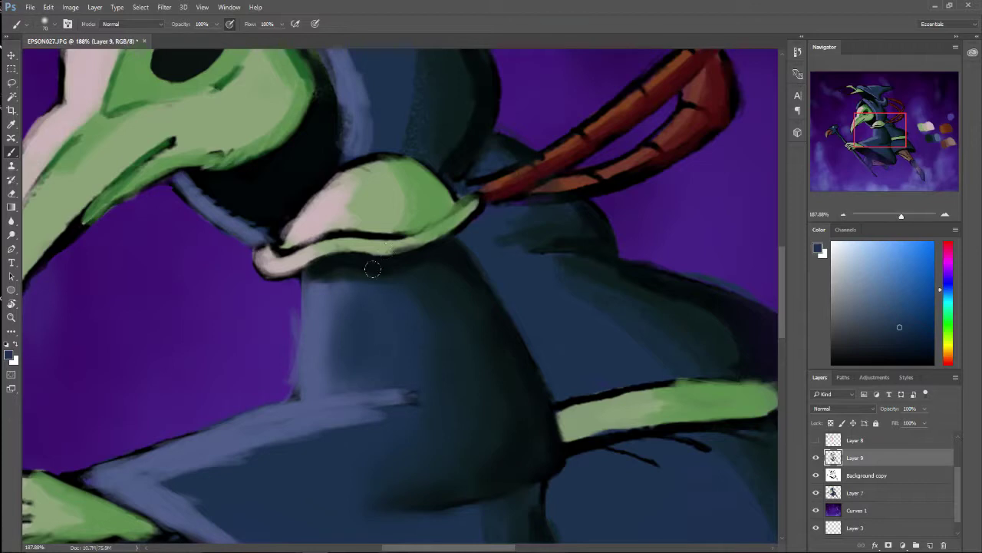
pyautogui.keyDown('alt'); pyautogui.click(324, 318); pyautogui.keyUp('alt')
pyautogui.moveTo(351, 321)
pyautogui.mouseDown()
pyautogui.moveTo(322, 336)
pyautogui.moveTo(348, 316)
pyautogui.mouseUp()
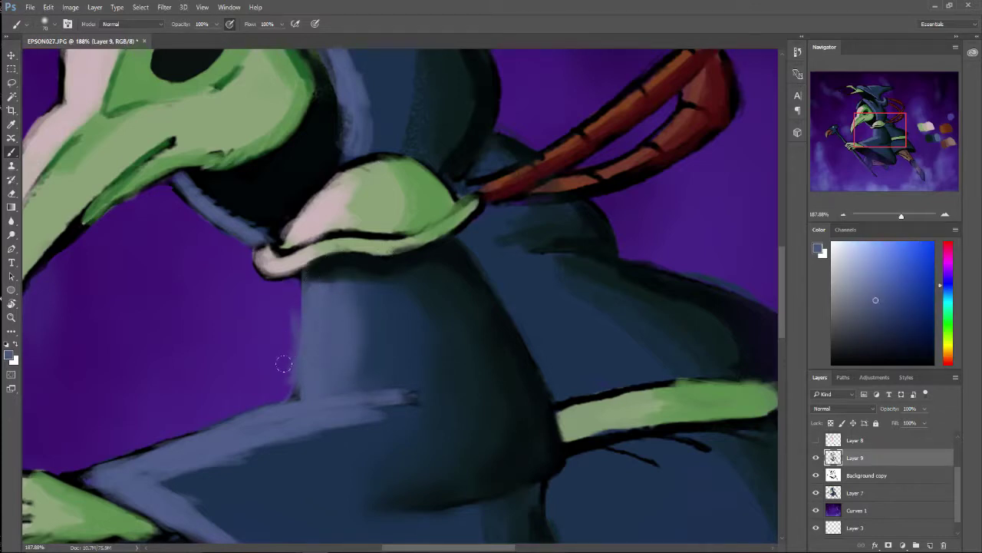
# Step: Widen the hood's highlight beside the mask with sampled mid blue and soften its rear edge with navy
pyautogui.scroll(5, 352, 195)
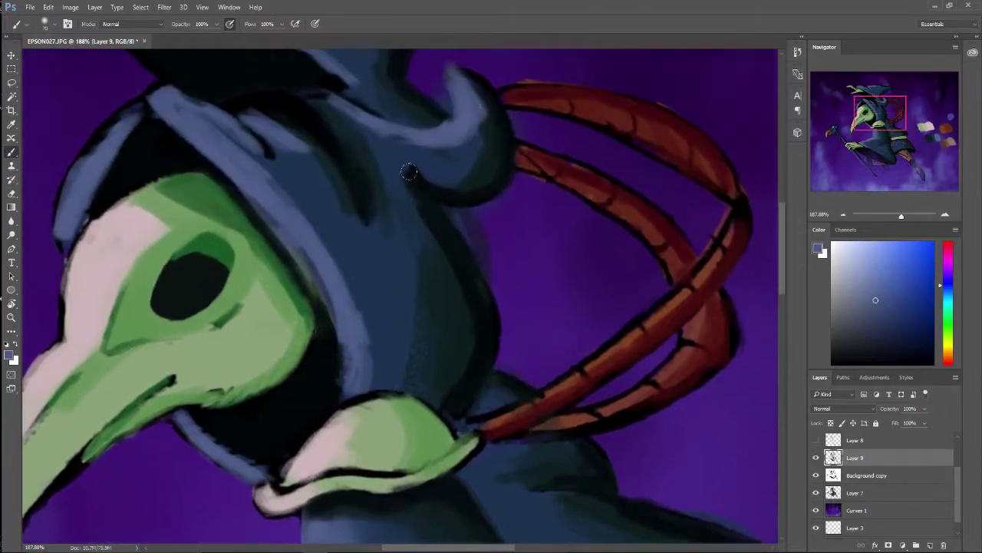
pyautogui.keyDown('alt'); pyautogui.click(357, 303); pyautogui.keyUp('alt')
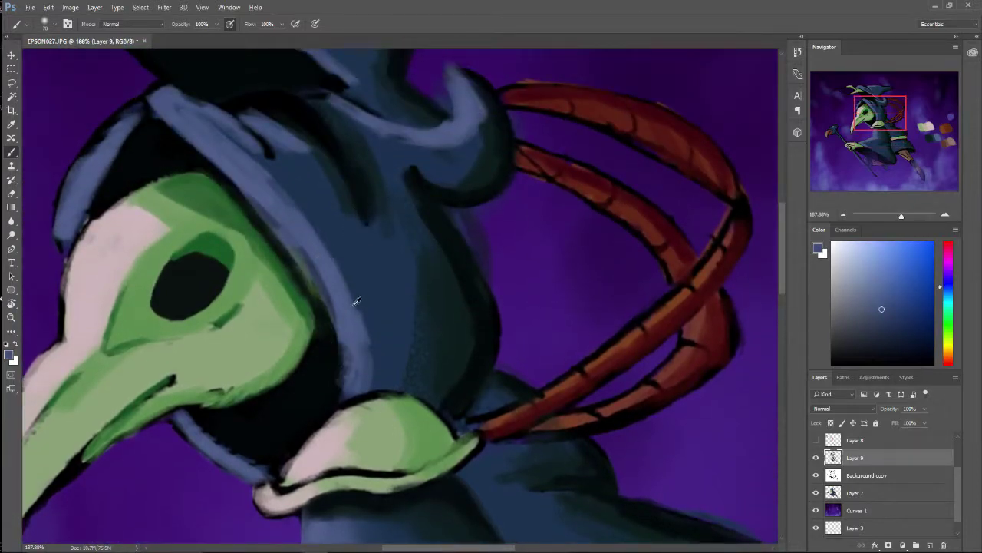
pyautogui.moveTo(367, 354)
pyautogui.mouseDown()
pyautogui.moveTo(330, 253)
pyautogui.moveTo(272, 169)
pyautogui.mouseUp()
pyautogui.moveTo(334, 295); pyautogui.dragTo(230, 181)
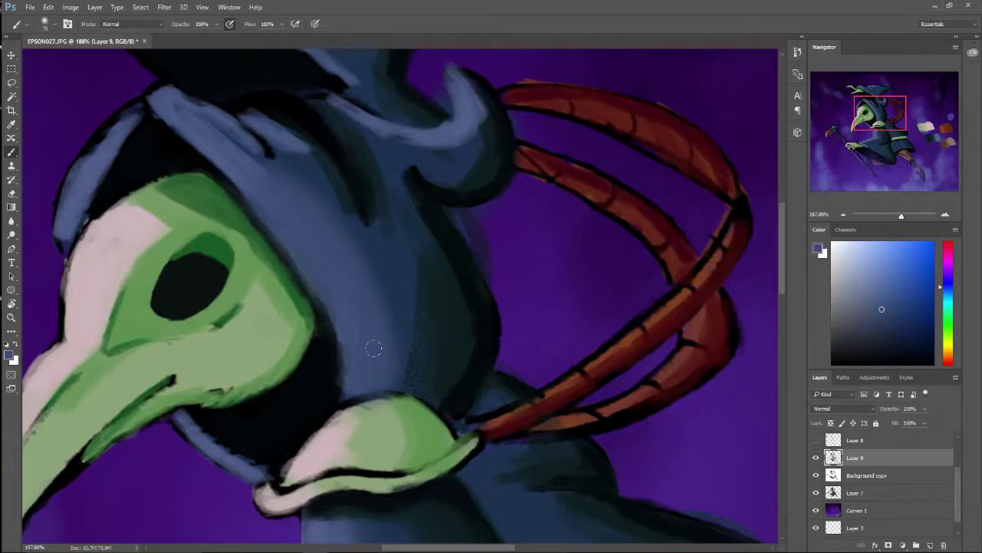
pyautogui.keyDown('alt'); pyautogui.click(401, 284); pyautogui.keyUp('alt')
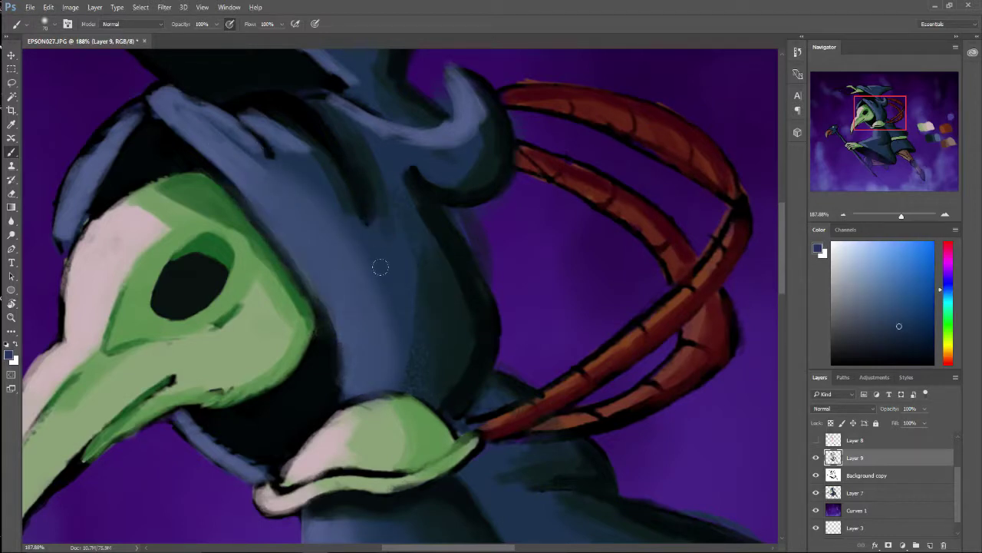
pyautogui.moveTo(402, 341)
pyautogui.mouseDown()
pyautogui.moveTo(387, 274)
pyautogui.moveTo(389, 362)
pyautogui.moveTo(382, 231)
pyautogui.mouseUp()
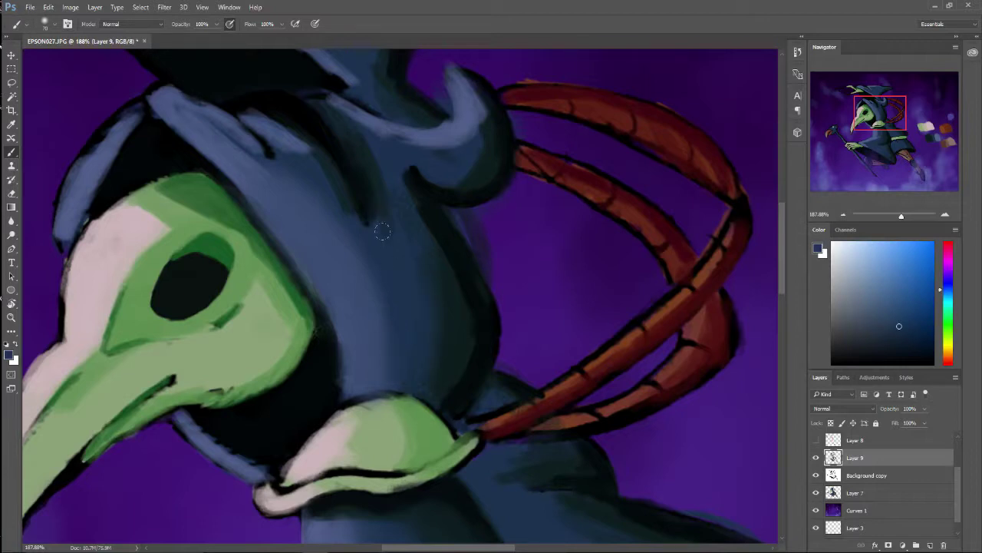
# Step: Extend the dark teal shadow on the back of the hood and blend its front edge with sampled navy
pyautogui.keyDown('alt'); pyautogui.click(458, 327); pyautogui.keyUp('alt')
pyautogui.moveTo(410, 366); pyautogui.dragTo(423, 315)
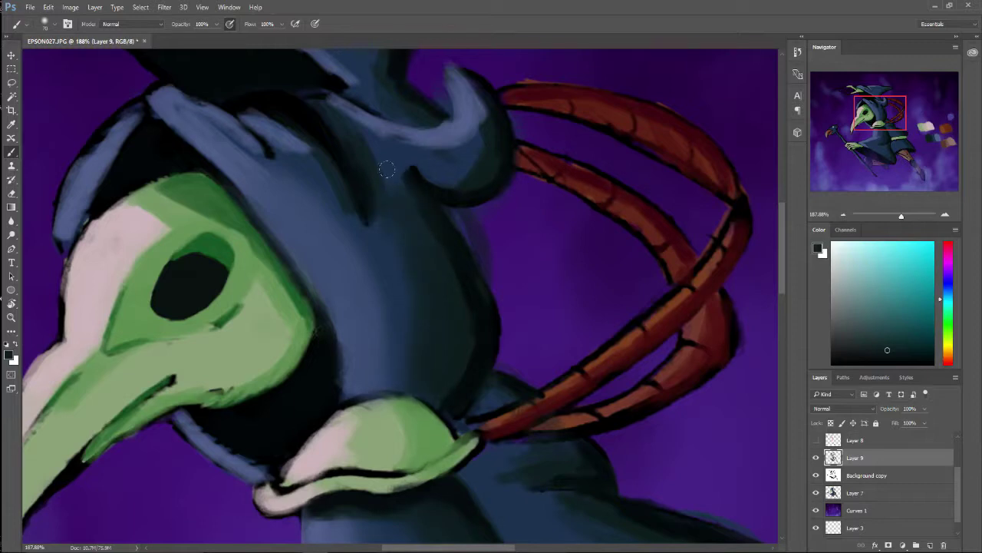
pyautogui.keyDown('alt'); pyautogui.click(405, 292); pyautogui.keyUp('alt')
pyautogui.moveTo(423, 336); pyautogui.dragTo(425, 306)
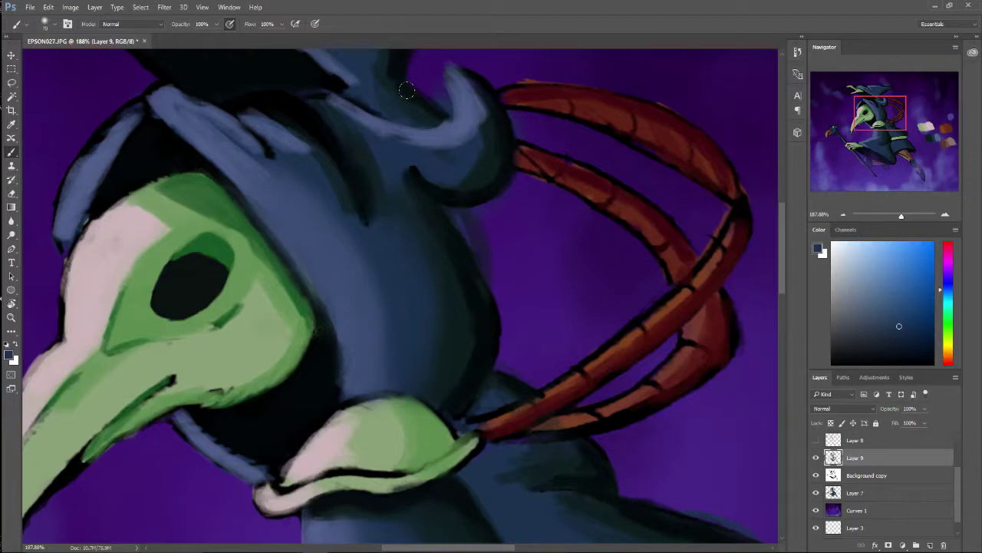
# Step: Smooth the dark green shadow along the mask's upper edge and widen the light green band into the pink forehead with sampled greens
pyautogui.scroll(-12, 389, 231)
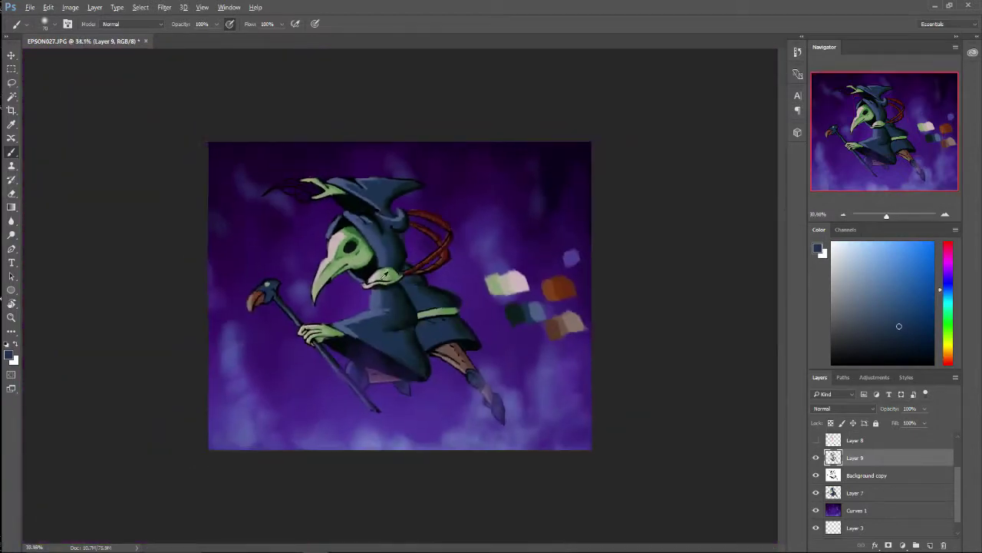
pyautogui.scroll(4, 408, 237)
pyautogui.scroll(8, 409, 236)
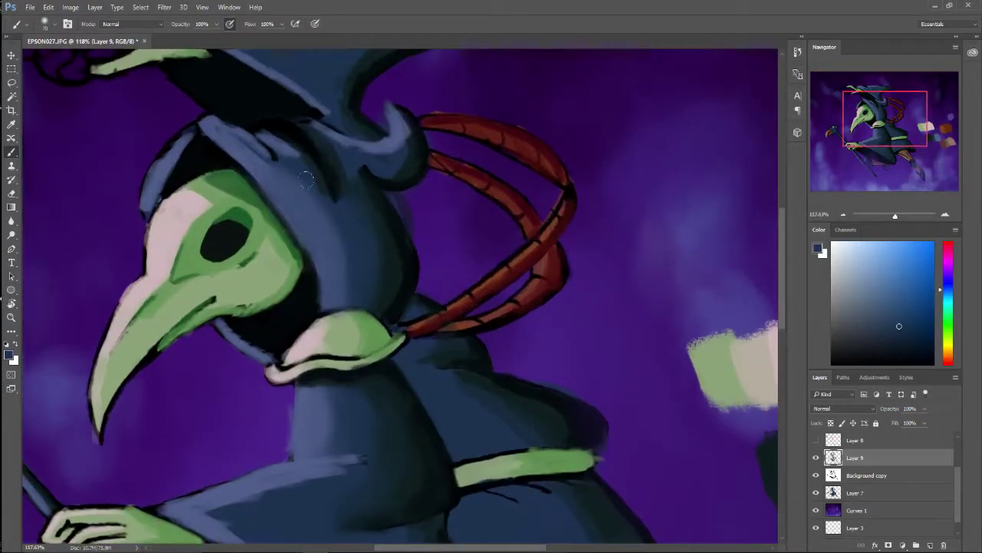
pyautogui.scroll(3, 618, 323)
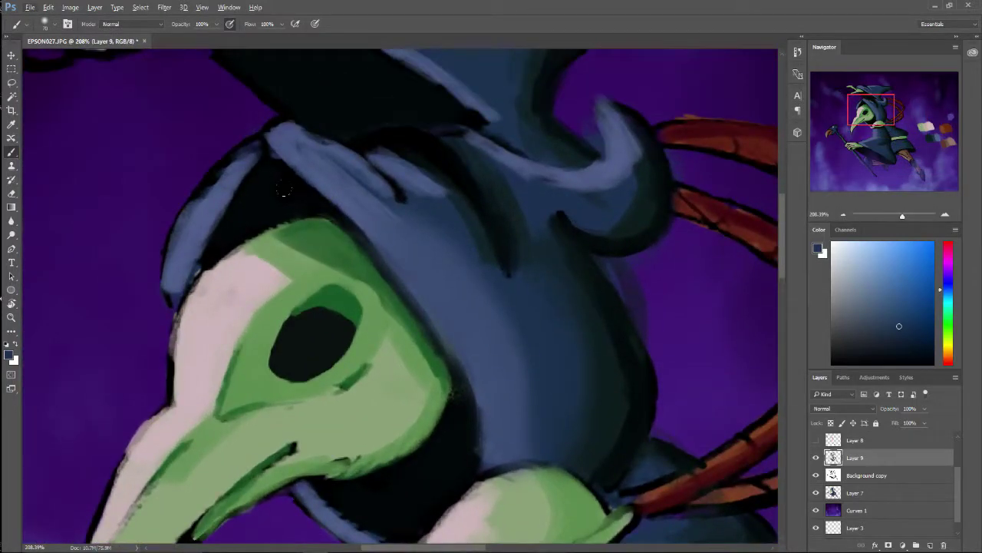
pyautogui.scroll(3, 283, 192)
pyautogui.keyDown('alt'); pyautogui.click(345, 239); pyautogui.keyUp('alt')
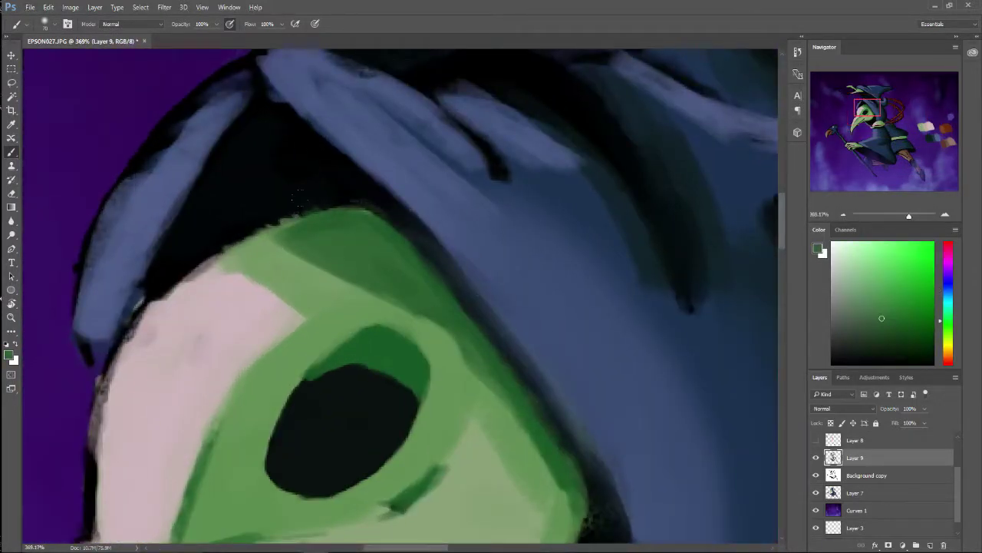
pyautogui.moveTo(275, 235)
pyautogui.mouseDown()
pyautogui.moveTo(437, 332)
pyautogui.moveTo(433, 322)
pyautogui.moveTo(540, 465)
pyautogui.mouseUp()
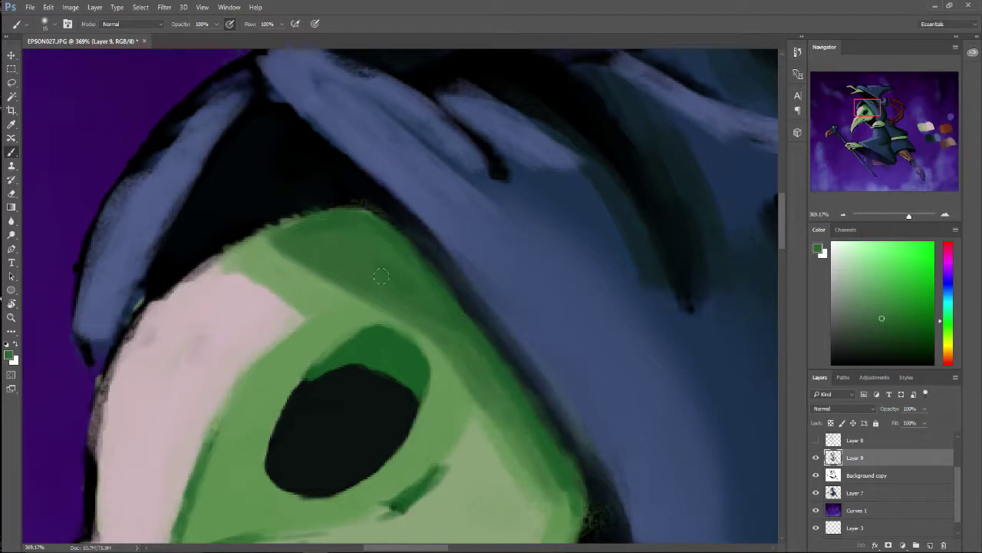
pyautogui.moveTo(375, 216); pyautogui.dragTo(319, 204)
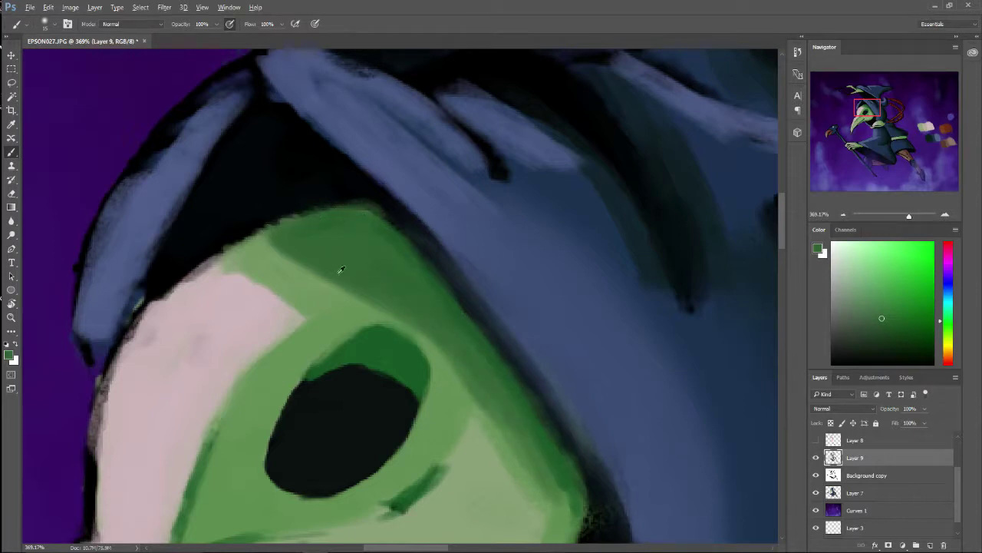
pyautogui.keyDown('alt'); pyautogui.click(269, 274); pyautogui.keyUp('alt')
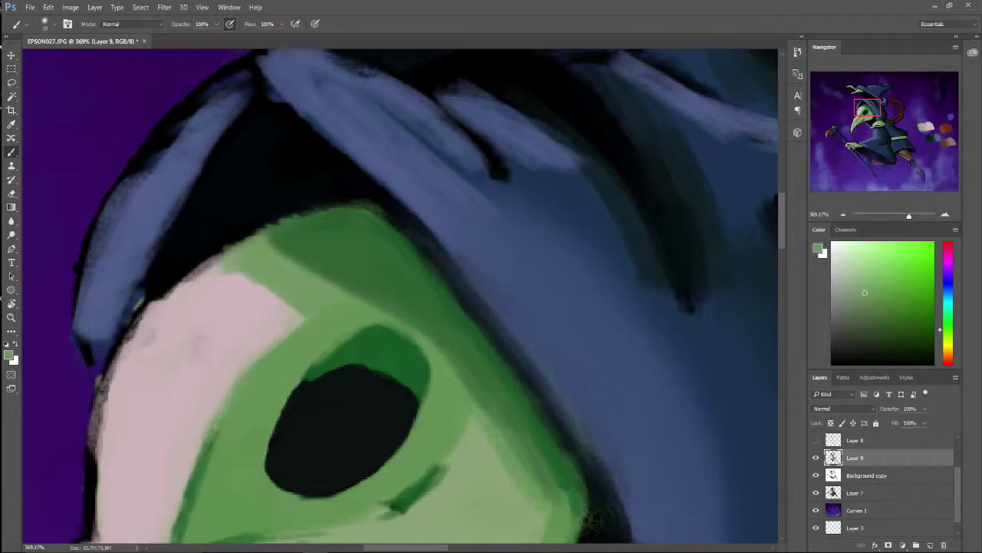
pyautogui.moveTo(277, 303)
pyautogui.mouseDown()
pyautogui.moveTo(215, 249)
pyautogui.moveTo(292, 303)
pyautogui.moveTo(246, 280)
pyautogui.moveTo(282, 302)
pyautogui.moveTo(262, 314)
pyautogui.moveTo(210, 270)
pyautogui.moveTo(267, 315)
pyautogui.moveTo(233, 283)
pyautogui.mouseUp()
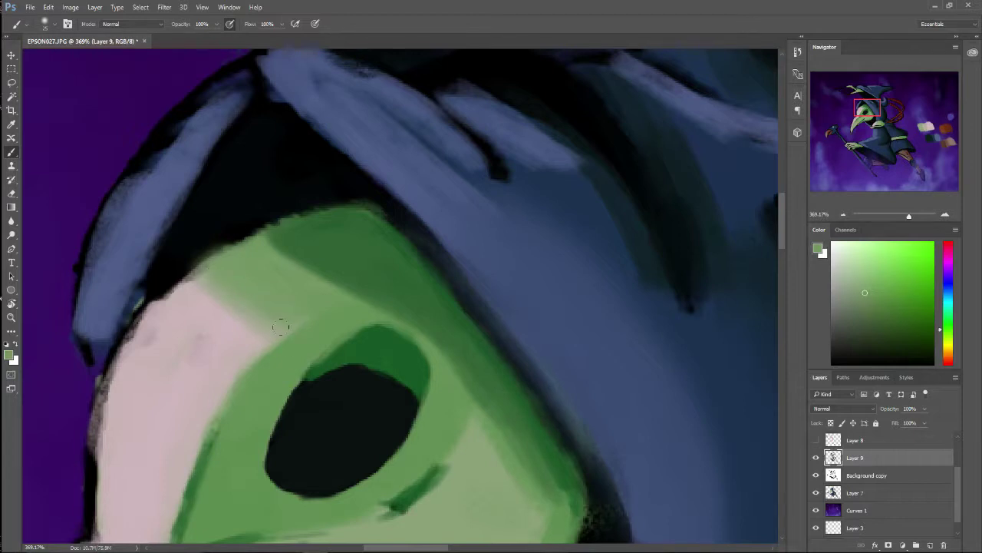
# Step: Enlarge the brush and blend sampled mid green into the light green on the mask's cheek behind the eye
pyautogui.scroll(-5, 281, 327)
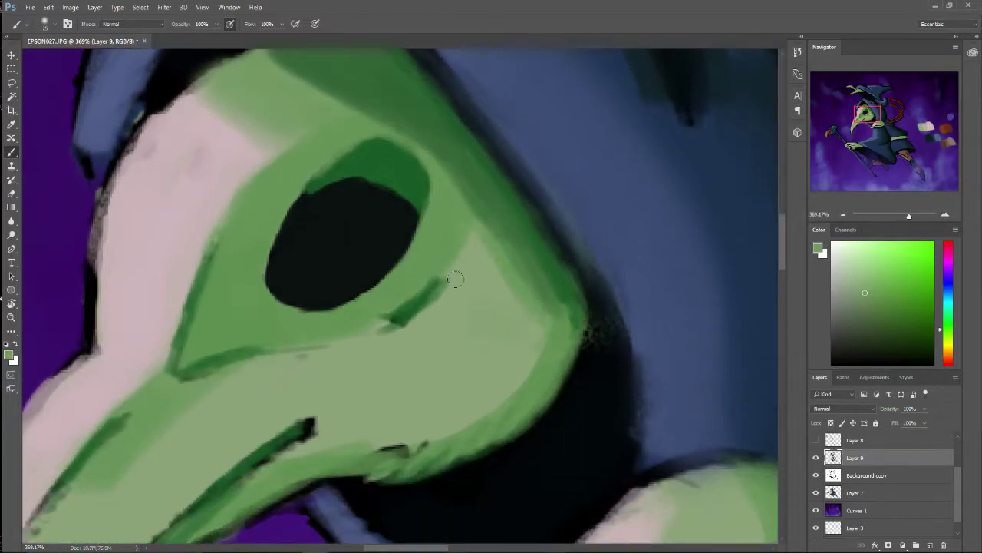
pyautogui.keyDown('alt'); pyautogui.click(439, 231); pyautogui.keyUp('alt')
pyautogui.keyDown('alt'); pyautogui.click(518, 274); pyautogui.keyUp('alt')
pyautogui.press(']')
pyautogui.press(']')
pyautogui.press(']')
pyautogui.press(']')
pyautogui.moveTo(487, 239)
pyautogui.mouseDown()
pyautogui.moveTo(531, 355)
pyautogui.moveTo(486, 387)
pyautogui.mouseUp()
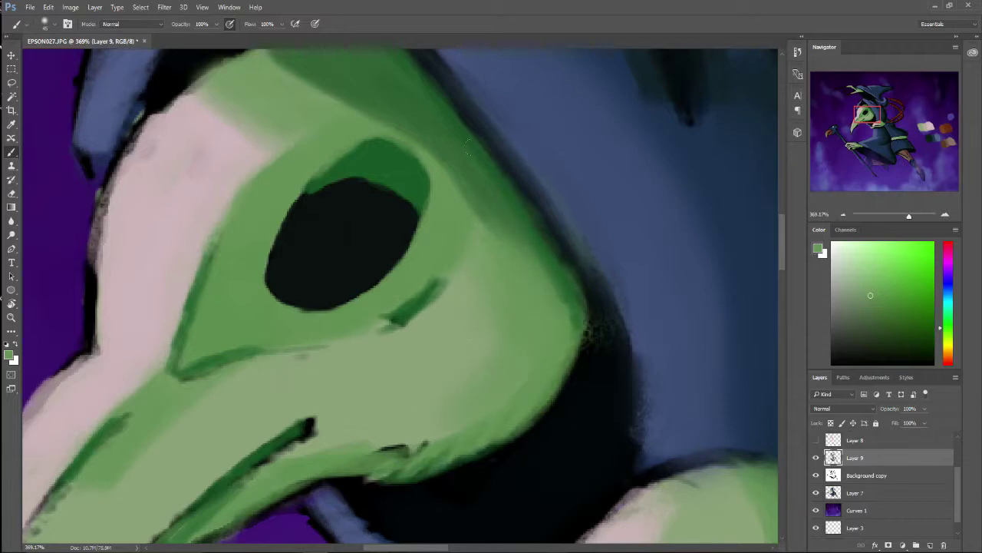
# Step: Paint a sampled dark green shadow on the rear of the mask's cheek and soften its front edge with light green
pyautogui.keyDown('alt'); pyautogui.click(558, 256); pyautogui.keyUp('alt')
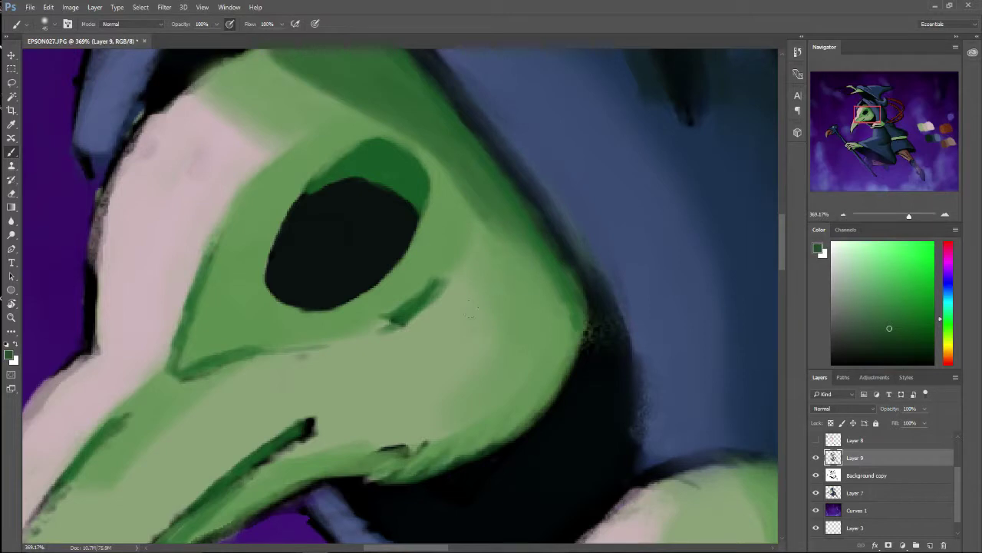
pyautogui.moveTo(571, 304); pyautogui.dragTo(541, 385)
pyautogui.moveTo(547, 339); pyautogui.dragTo(553, 301)
pyautogui.moveTo(536, 267); pyautogui.dragTo(531, 359)
pyautogui.moveTo(504, 414); pyautogui.dragTo(528, 381)
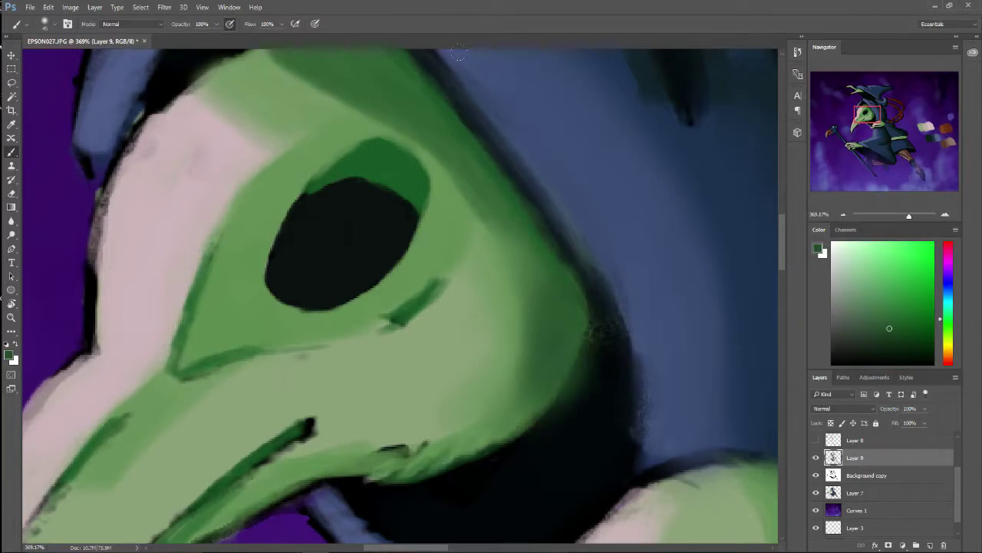
pyautogui.keyDown('alt'); pyautogui.click(499, 344); pyautogui.keyUp('alt')
pyautogui.moveTo(511, 244); pyautogui.dragTo(531, 376)
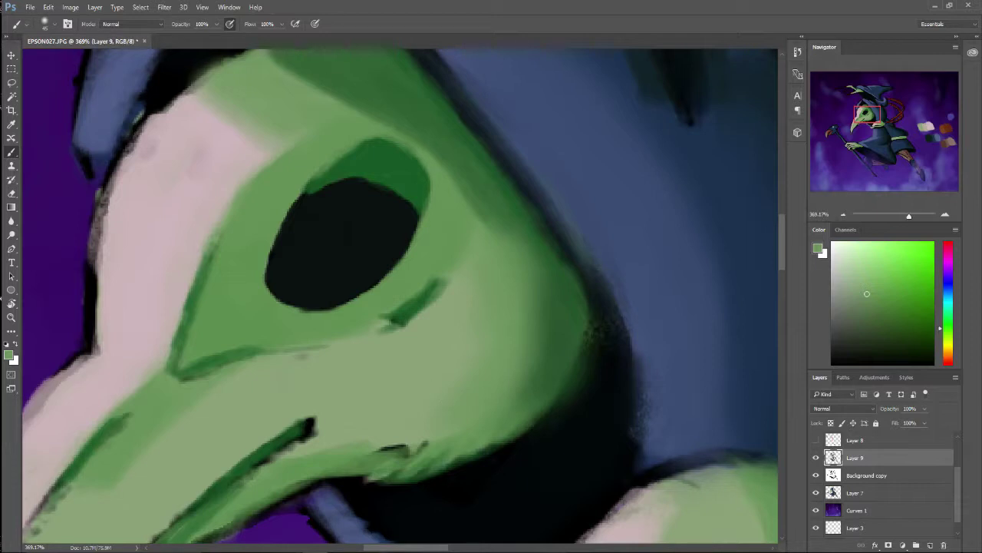
# Step: Extend the mid green shading down the side of the beak beside the pink ridge, using a sampled green
pyautogui.moveTo(142, 427); pyautogui.dragTo(453, 325)
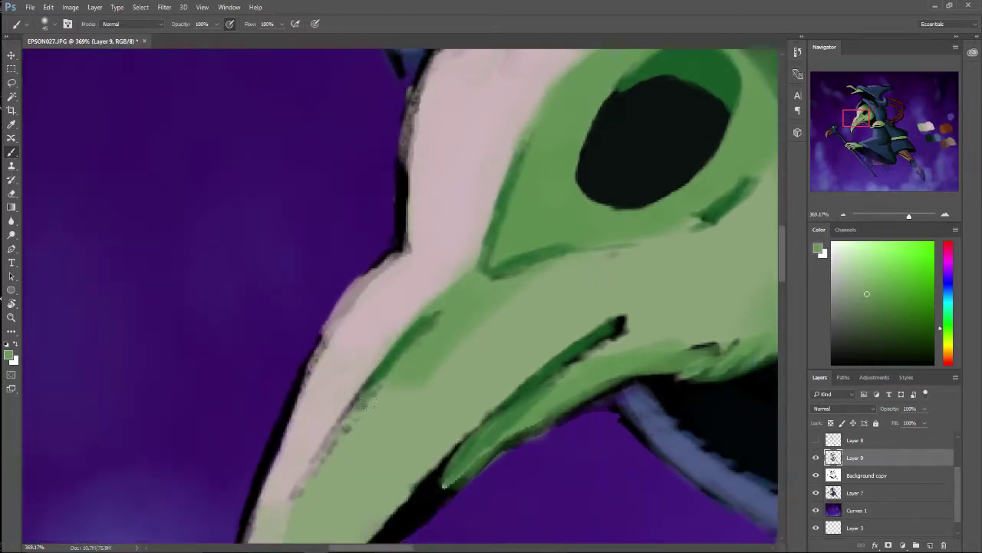
pyautogui.keyDown('alt'); pyautogui.click(450, 321); pyautogui.keyUp('alt')
pyautogui.moveTo(356, 429)
pyautogui.mouseDown()
pyautogui.moveTo(380, 373)
pyautogui.moveTo(442, 336)
pyautogui.mouseUp()
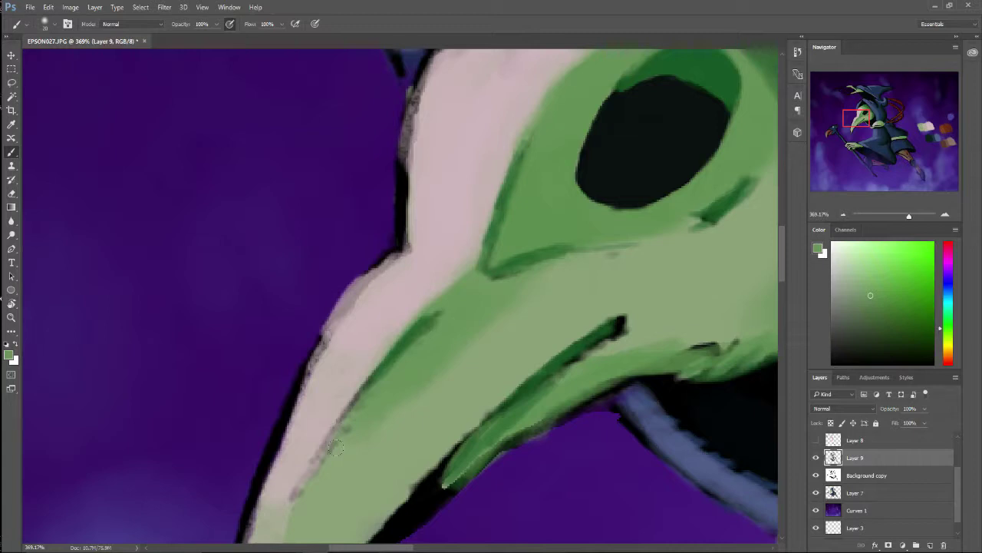
# Step: Choose a light grey and a textured brush preset, and paint a thin rim highlight along the beak's upper edge
pyautogui.keyDown('alt'); pyautogui.click(400, 275); pyautogui.keyUp('alt')
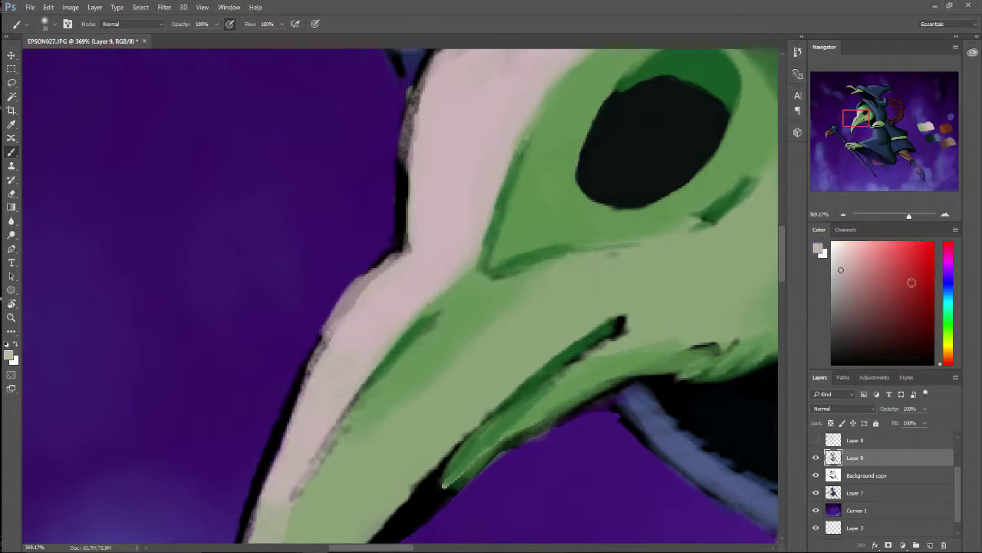
pyautogui.moveTo(848, 265); pyautogui.dragTo(823, 258)
pyautogui.click(945, 351)
pyautogui.scroll(-4, 341, 362)
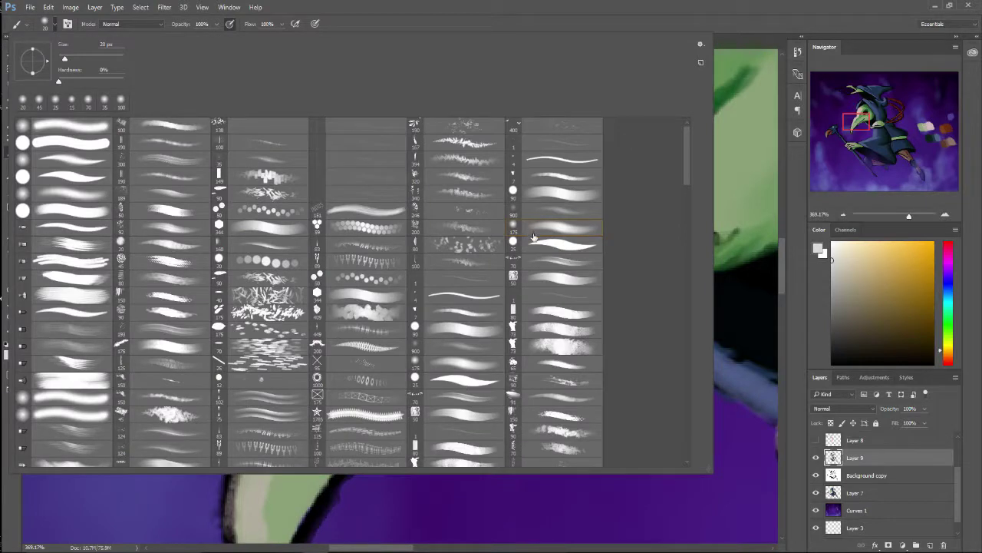
pyautogui.doubleClick(549, 401)
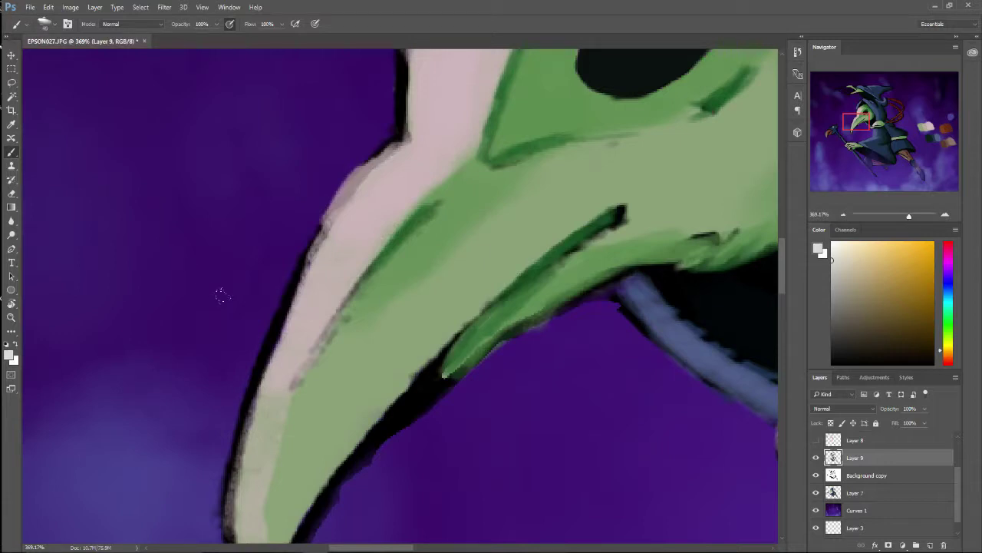
pyautogui.moveTo(252, 380)
pyautogui.mouseDown()
pyautogui.moveTo(311, 244)
pyautogui.moveTo(387, 147)
pyautogui.moveTo(414, 146)
pyautogui.moveTo(310, 265)
pyautogui.moveTo(364, 169)
pyautogui.mouseUp()
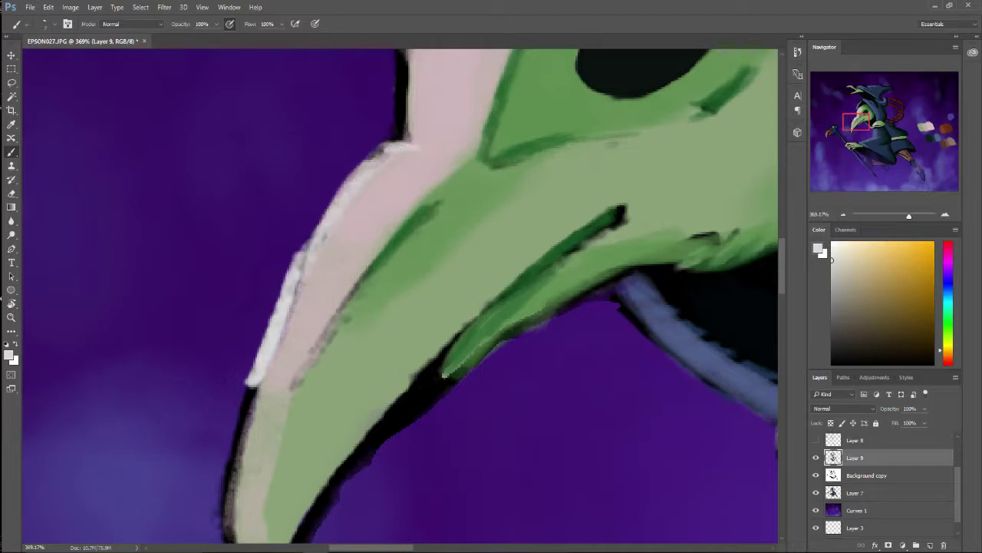
# Step: Continue the light grey rim highlight up the front edge of the mask's forehead to the hood
pyautogui.scroll(4, 401, 189)
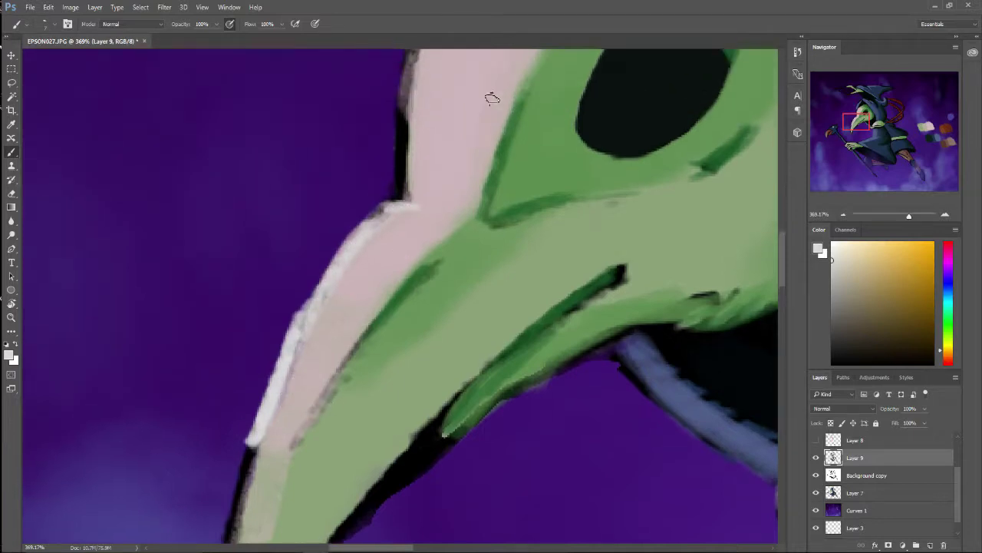
pyautogui.scroll(1, 400, 179)
pyautogui.moveTo(406, 329)
pyautogui.mouseDown()
pyautogui.moveTo(416, 183)
pyautogui.moveTo(466, 106)
pyautogui.moveTo(419, 175)
pyautogui.moveTo(405, 331)
pyautogui.moveTo(410, 227)
pyautogui.moveTo(405, 291)
pyautogui.moveTo(400, 245)
pyautogui.moveTo(413, 182)
pyautogui.moveTo(460, 108)
pyautogui.mouseUp()
pyautogui.scroll(1, 461, 108)
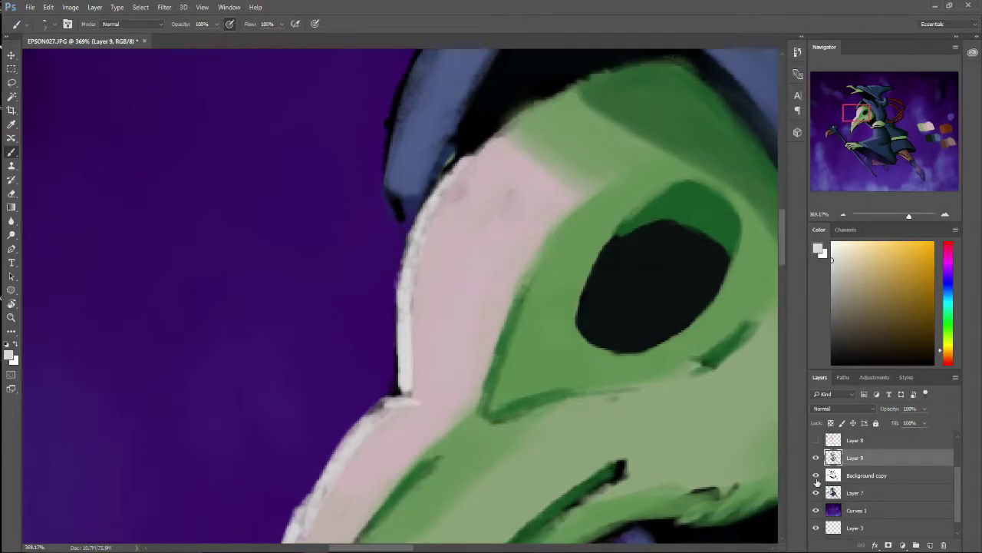
# Step: Compare the mask's new rim highlight with the Background copy line art hidden and shown
pyautogui.click(816, 477)
pyautogui.scroll(-6, 485, 415)
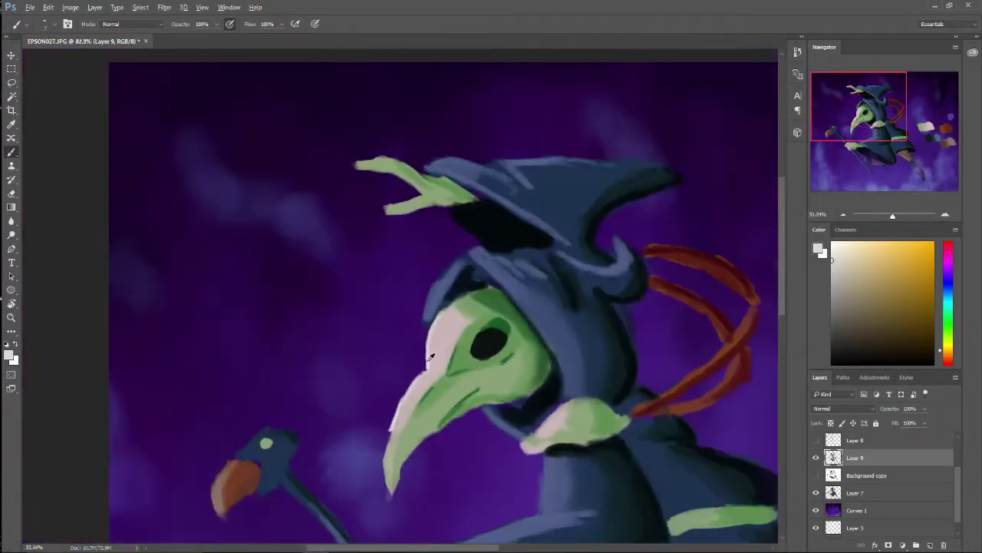
pyautogui.scroll(2, 257, 199)
pyautogui.scroll(2, 258, 200)
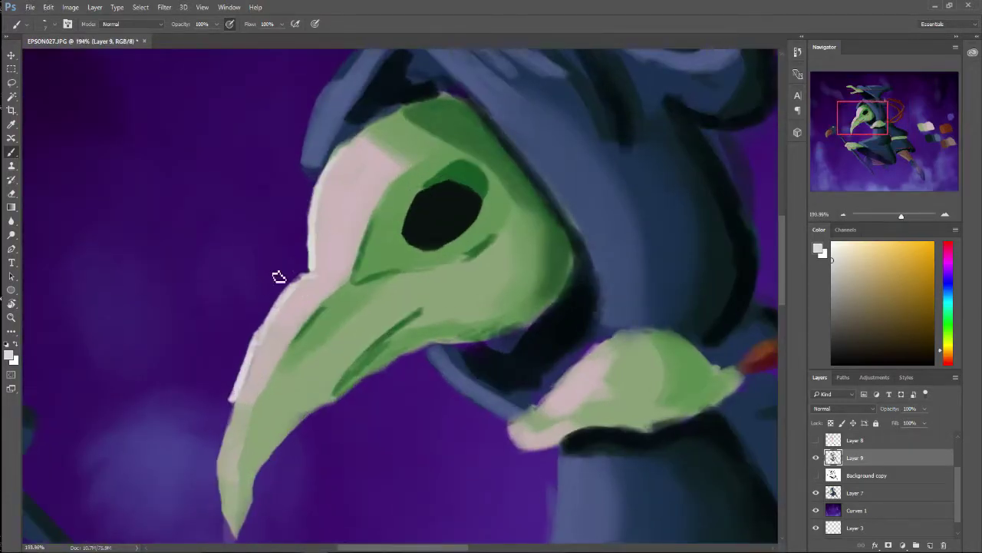
pyautogui.click(816, 476)
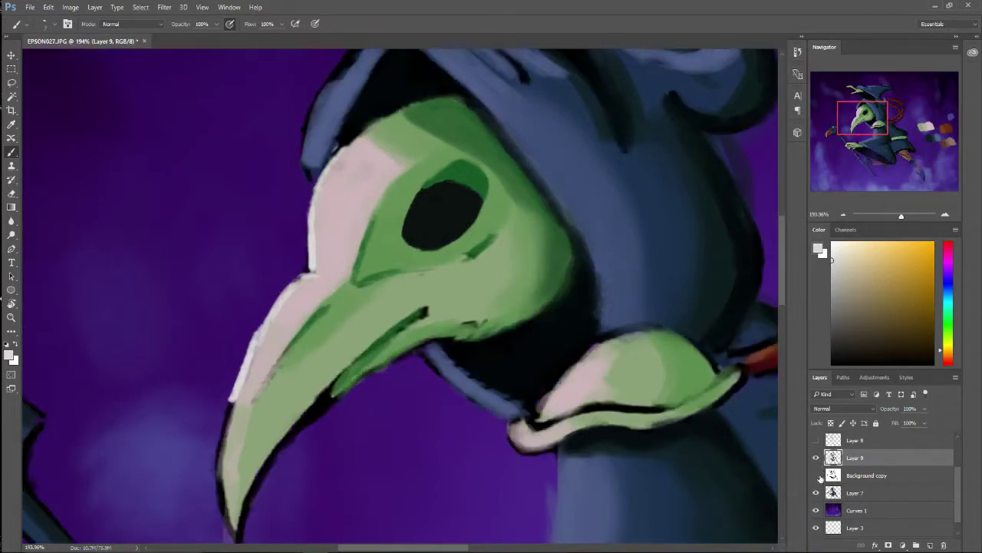
pyautogui.click(817, 476)
pyautogui.click(817, 476)
# Step: Extend the light grey rim highlight down the front edge of the beak to its tip
pyautogui.scroll(3, 378, 345)
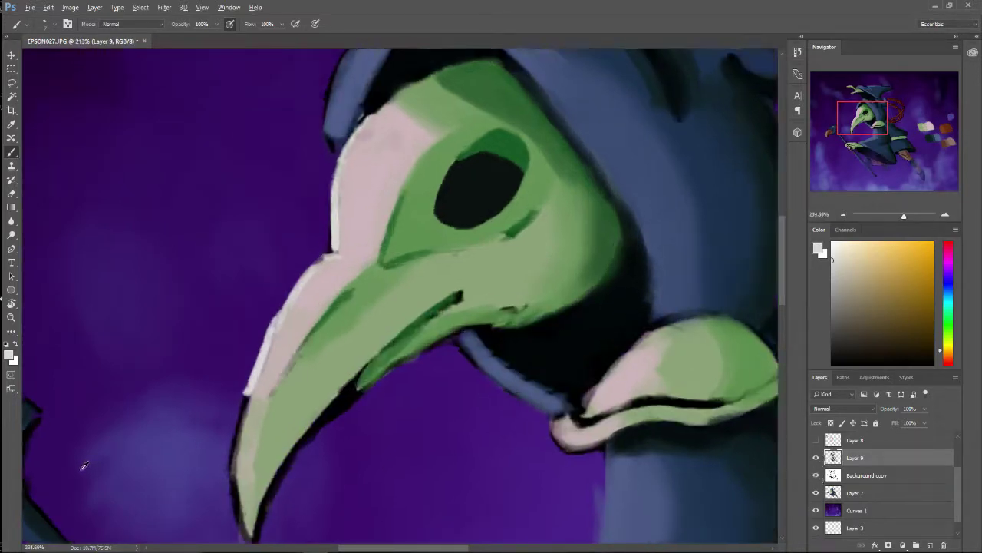
pyautogui.scroll(-1, 407, 388)
pyautogui.moveTo(333, 496)
pyautogui.mouseDown()
pyautogui.moveTo(310, 370)
pyautogui.moveTo(328, 262)
pyautogui.moveTo(307, 344)
pyautogui.moveTo(325, 483)
pyautogui.moveTo(313, 388)
pyautogui.mouseUp()
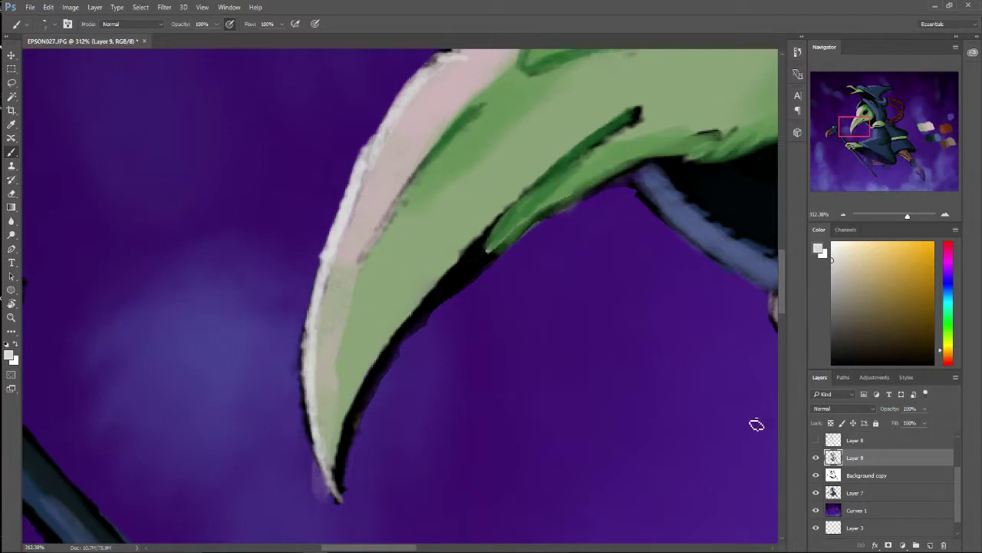
# Step: Compare the whole figure with Layer 9, Layer 7 and the Background copy line art each hidden and shown
pyautogui.click(817, 475)
pyautogui.click(817, 475)
pyautogui.click(817, 475)
pyautogui.click(817, 476)
pyautogui.scroll(-10, 382, 214)
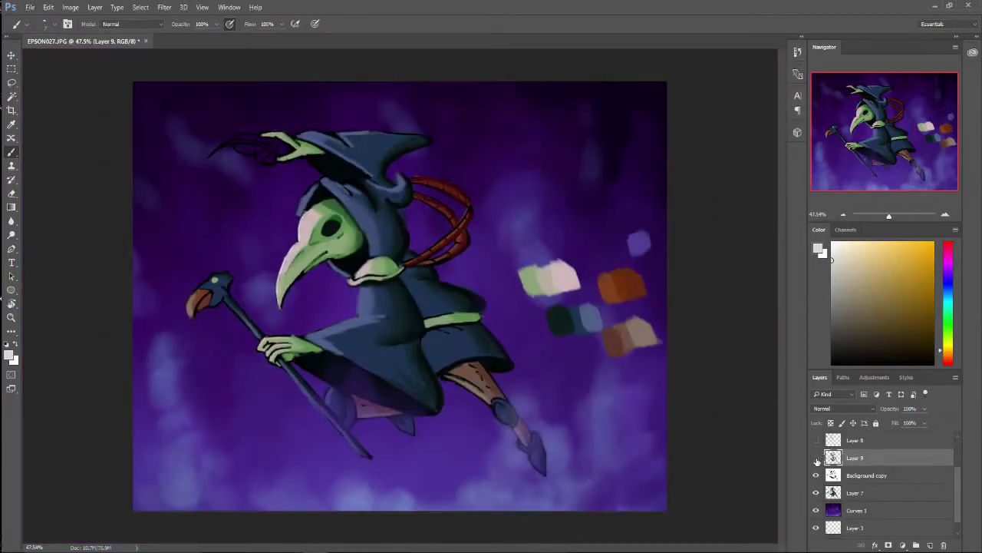
pyautogui.click(817, 458)
pyautogui.click(817, 458)
pyautogui.click(817, 493)
pyautogui.click(817, 493)
pyautogui.click(817, 476)
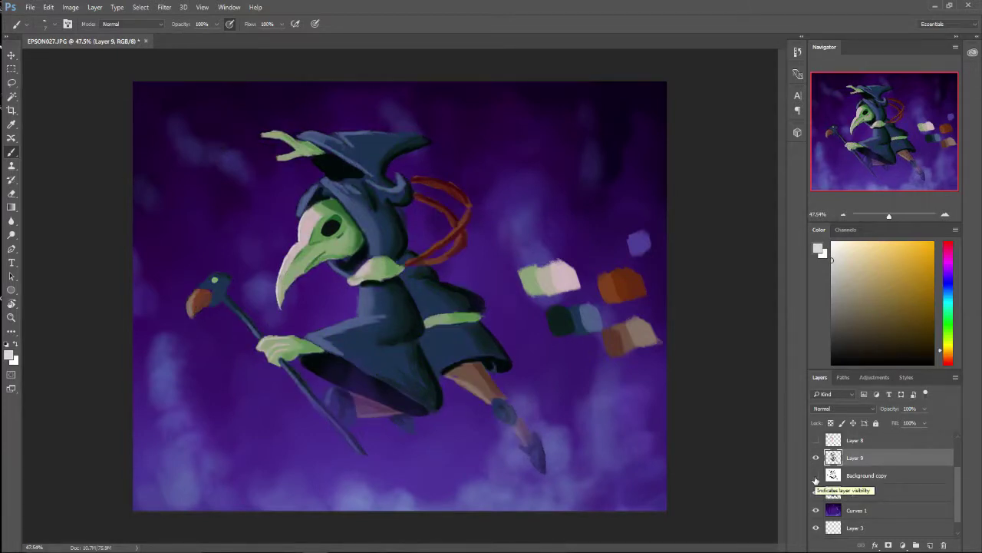
pyautogui.click(816, 476)
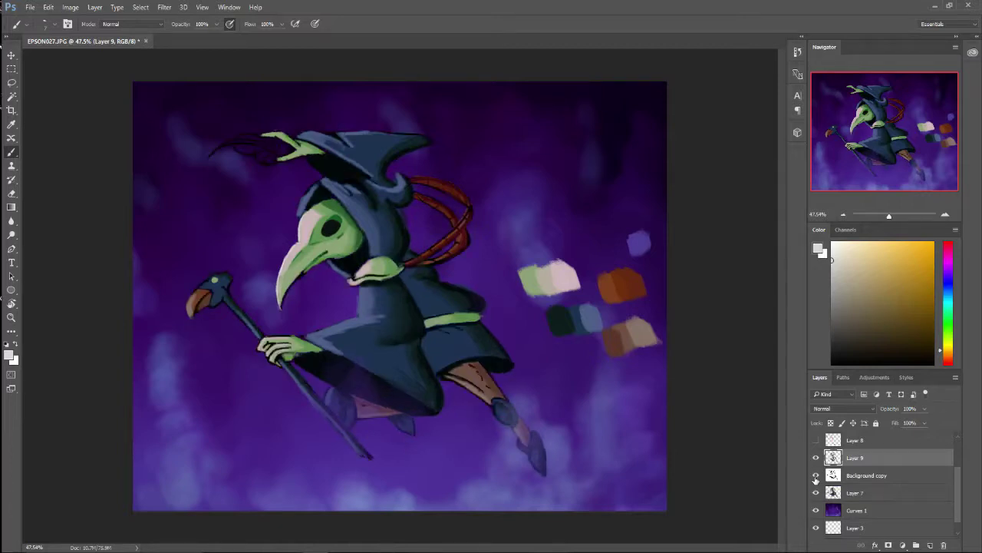
pyautogui.click(816, 476)
pyautogui.click(816, 476)
pyautogui.click(816, 476)
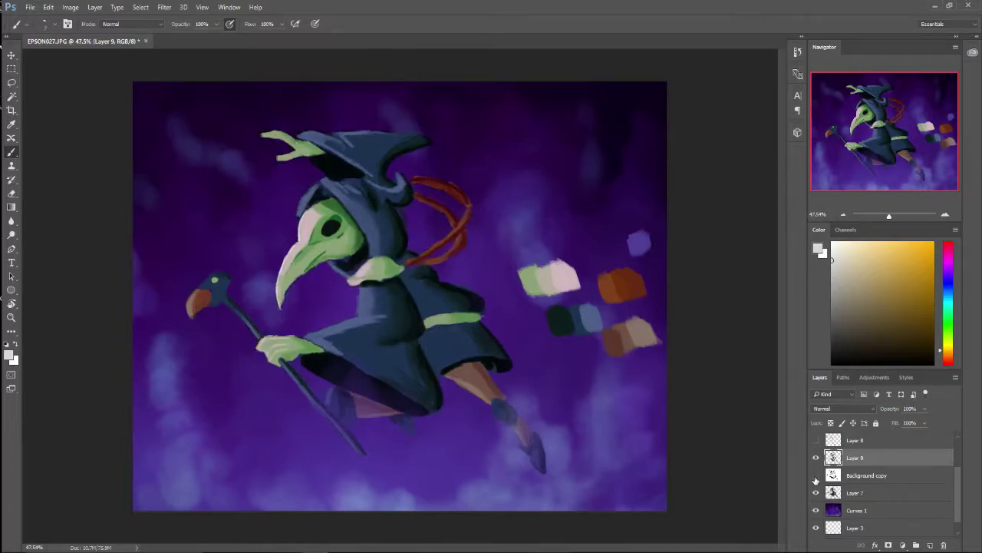
pyautogui.click(816, 476)
pyautogui.click(816, 476)
pyautogui.click(815, 476)
pyautogui.click(816, 476)
pyautogui.click(816, 476)
pyautogui.click(816, 476)
pyautogui.click(816, 476)
pyautogui.click(816, 476)
pyautogui.click(816, 476)
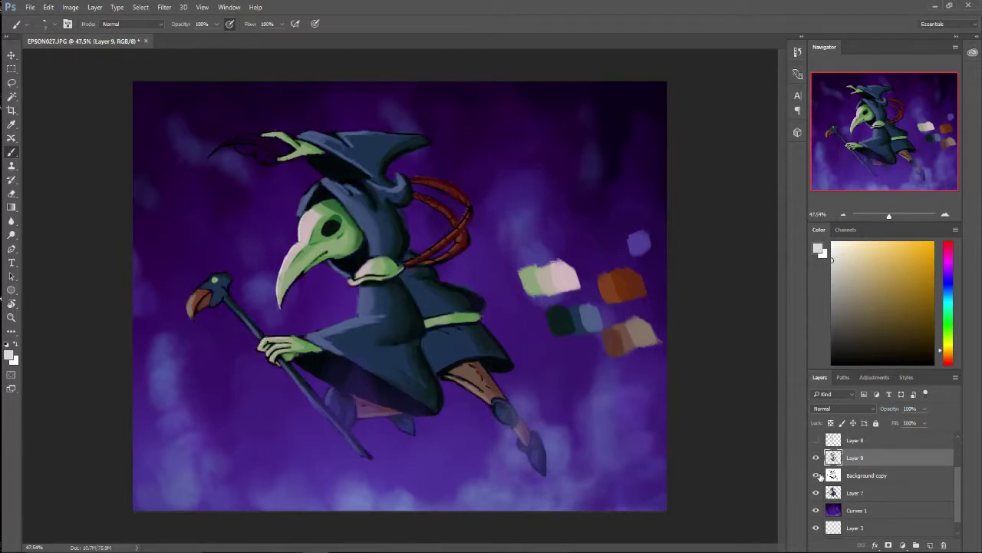
# Step: Blend the pink highlight into the light green along the front of the lower beak with a sampled greyish beige
pyautogui.scroll(10, 327, 181)
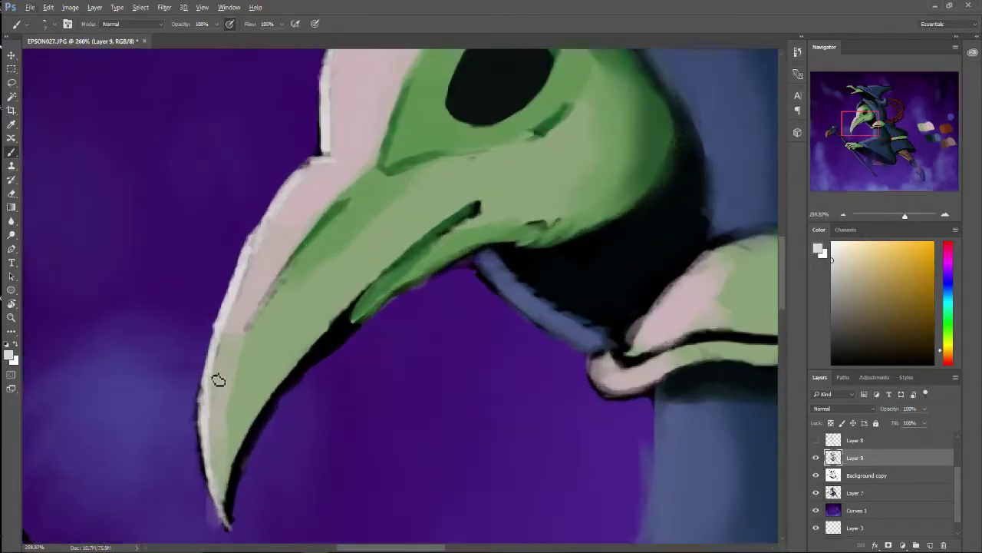
pyautogui.scroll(-2, 252, 269)
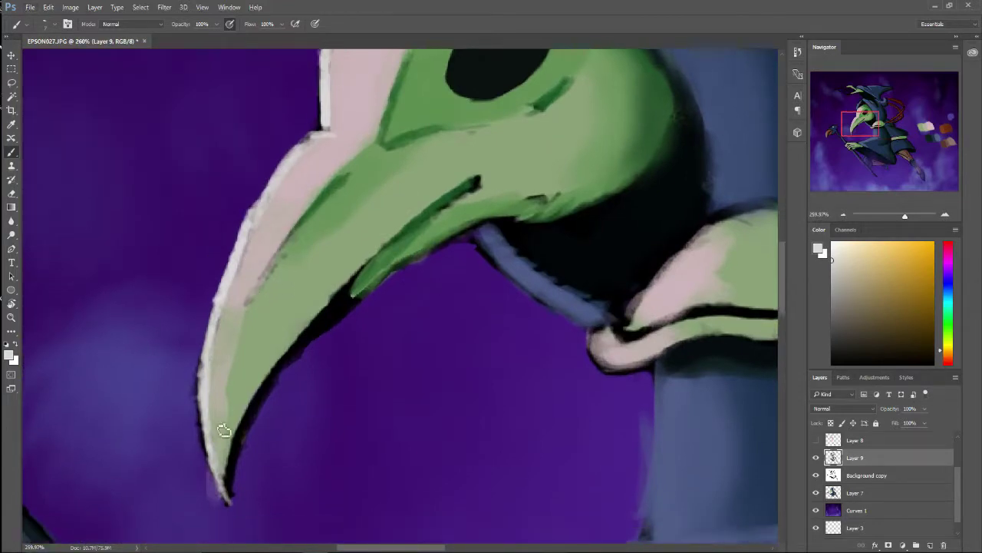
pyautogui.keyDown('alt'); pyautogui.click(236, 321); pyautogui.keyUp('alt')
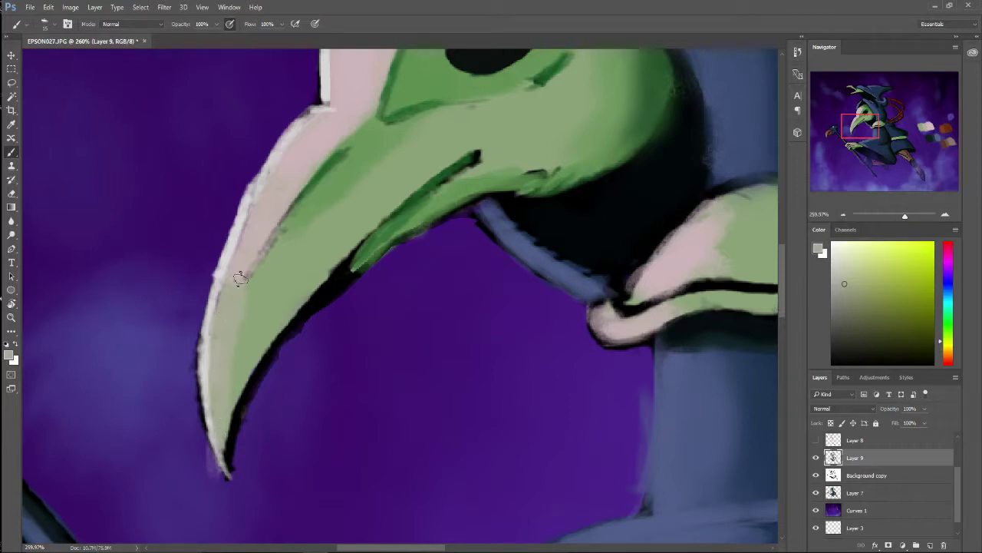
pyautogui.moveTo(291, 240); pyautogui.dragTo(291, 299)
# Step: Repaint the crease below the mask's eye with a larger brush in sampled dark green, covering its black line
pyautogui.keyDown('alt'); pyautogui.click(338, 245); pyautogui.keyUp('alt')
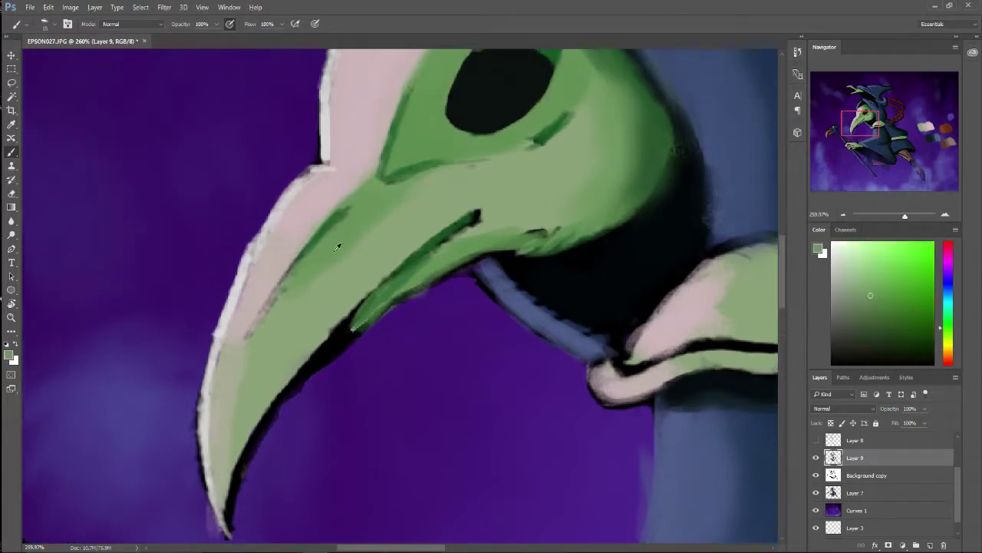
pyautogui.press(']')
pyautogui.scroll(7, 582, 155)
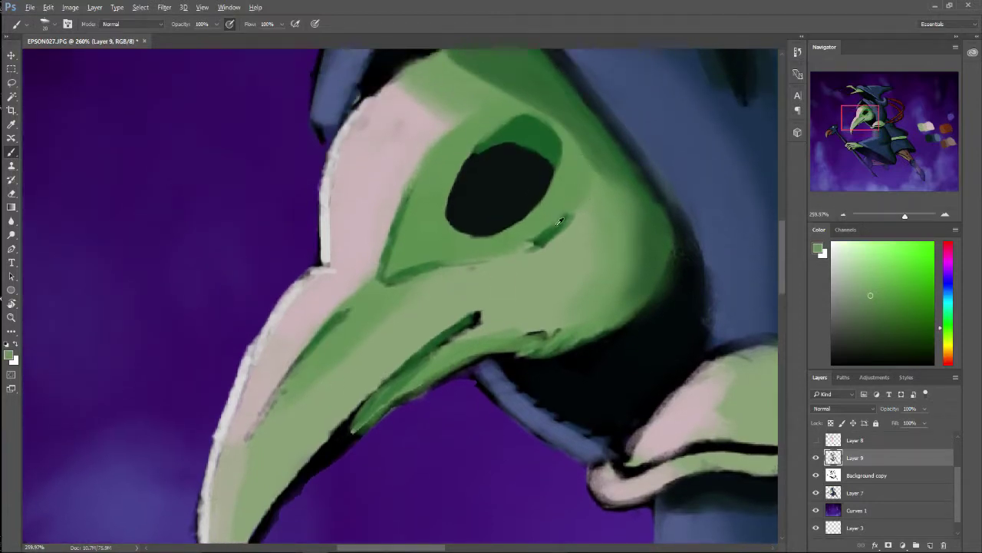
pyautogui.keyDown('alt'); pyautogui.click(553, 225); pyautogui.keyUp('alt')
pyautogui.moveTo(526, 250); pyautogui.dragTo(569, 227)
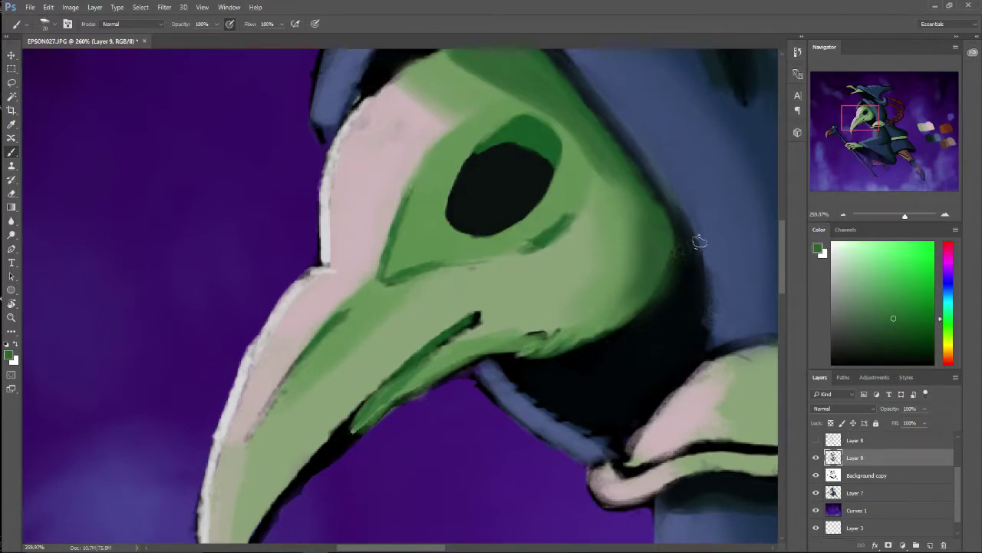
# Step: Blend the sampled greens on the mask's cheek and paint mid green over the black line along the beak's underside
pyautogui.keyDown('alt'); pyautogui.click(628, 203); pyautogui.keyUp('alt')
pyautogui.keyDown('alt'); pyautogui.click(615, 220); pyautogui.keyUp('alt')
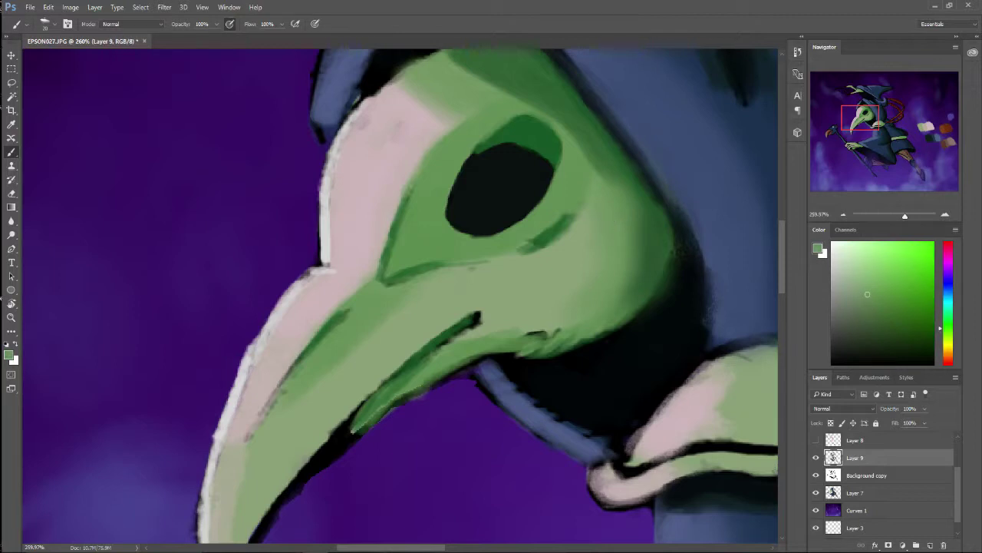
pyautogui.moveTo(615, 156); pyautogui.dragTo(616, 298)
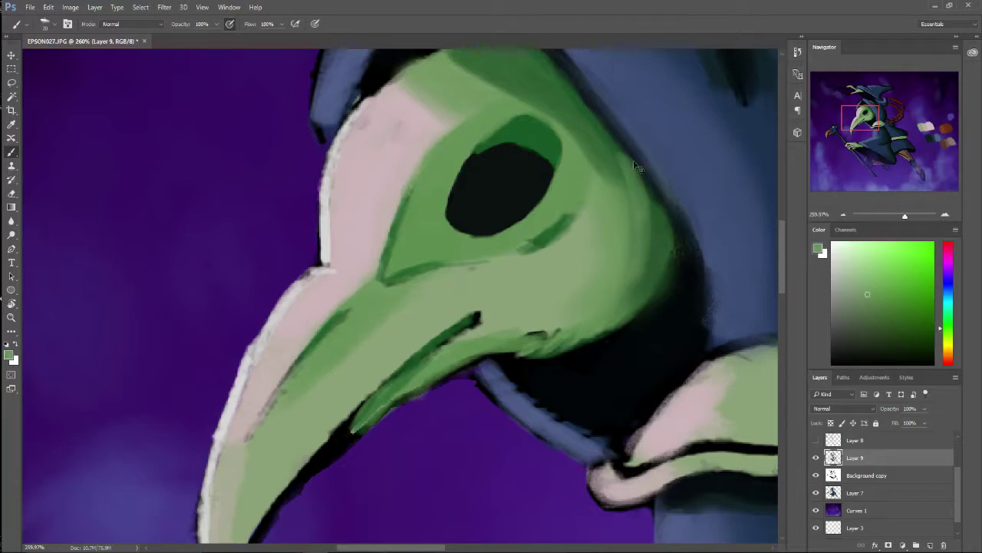
pyautogui.moveTo(634, 166); pyautogui.dragTo(652, 216)
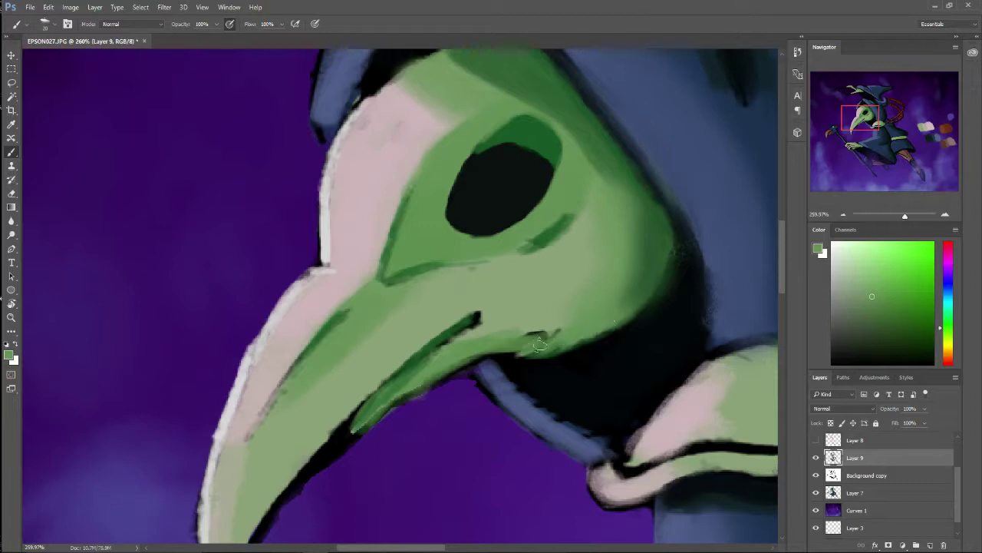
pyautogui.moveTo(396, 376)
pyautogui.mouseDown()
pyautogui.moveTo(330, 458)
pyautogui.moveTo(382, 407)
pyautogui.moveTo(360, 421)
pyautogui.mouseUp()
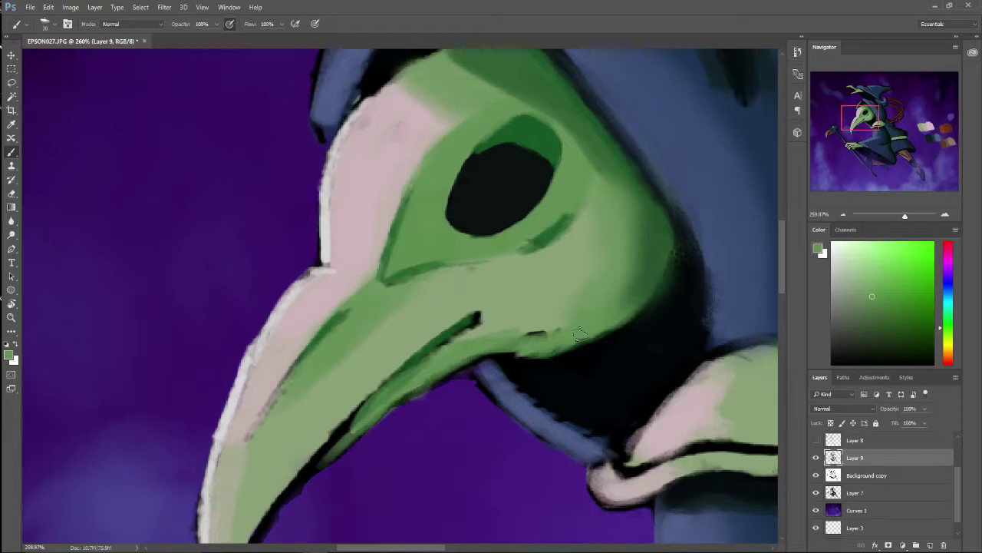
# Step: Paint a light grey rim highlight along the collar's upper edge and around its front curl
pyautogui.scroll(-5, 543, 201)
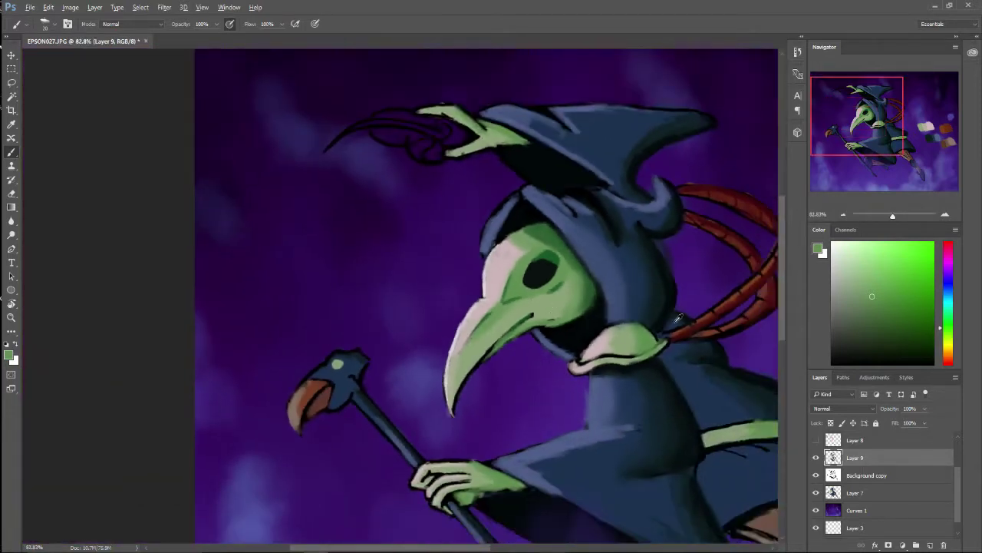
pyautogui.scroll(2, 562, 264)
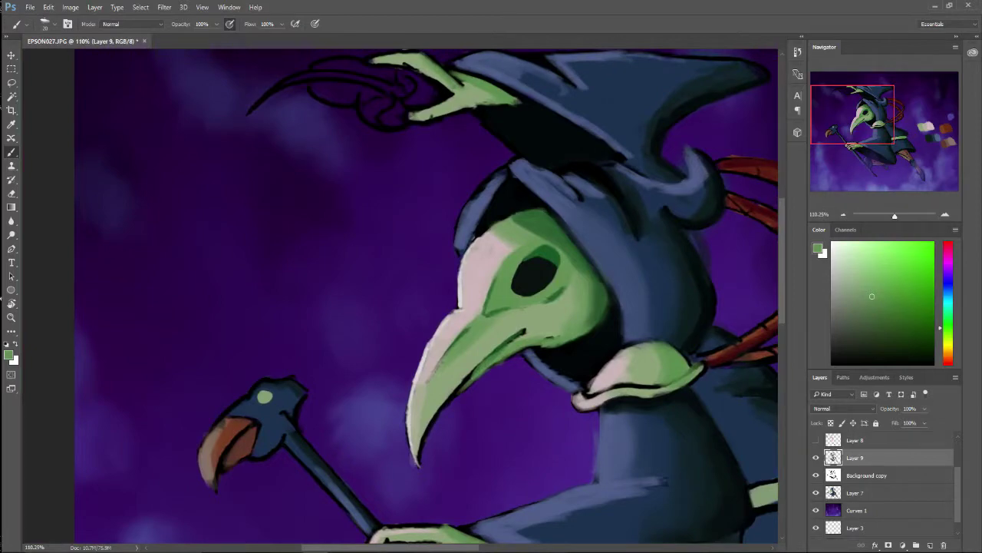
pyautogui.scroll(10, 644, 337)
pyautogui.moveTo(493, 488); pyautogui.dragTo(631, 352)
pyautogui.moveTo(453, 491); pyautogui.dragTo(570, 478)
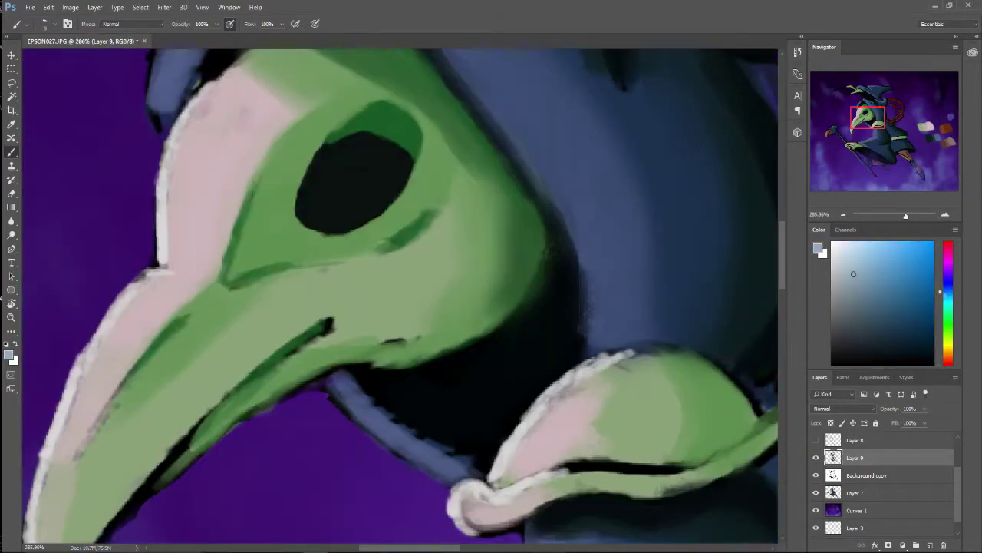
# Step: Paint a light blue-grey rim highlight along the hood's opening, top fold and front edge
pyautogui.scroll(3, 399, 295)
pyautogui.moveTo(291, 107); pyautogui.dragTo(582, 537)
pyautogui.moveTo(291, 98); pyautogui.dragTo(476, 198)
pyautogui.moveTo(281, 115); pyautogui.dragTo(165, 350)
# Step: Hide the Background copy line art, touch up the hood's front and inner edges, and sample a near-black blue
pyautogui.click(815, 475)
pyautogui.scroll(-1, 399, 296)
pyautogui.moveTo(287, 92)
pyautogui.mouseDown()
pyautogui.moveTo(375, 153)
pyautogui.moveTo(180, 284)
pyautogui.mouseUp()
pyautogui.moveTo(513, 322); pyautogui.dragTo(560, 434)
pyautogui.scroll(5, 399, 296)
pyautogui.keyDown('alt'); pyautogui.click(399, 261); pyautogui.keyUp('alt')
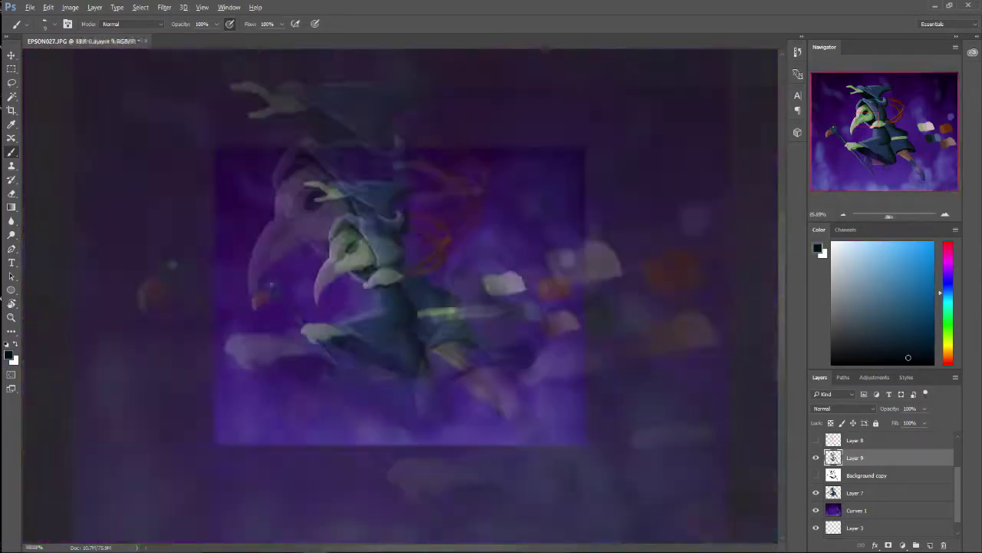